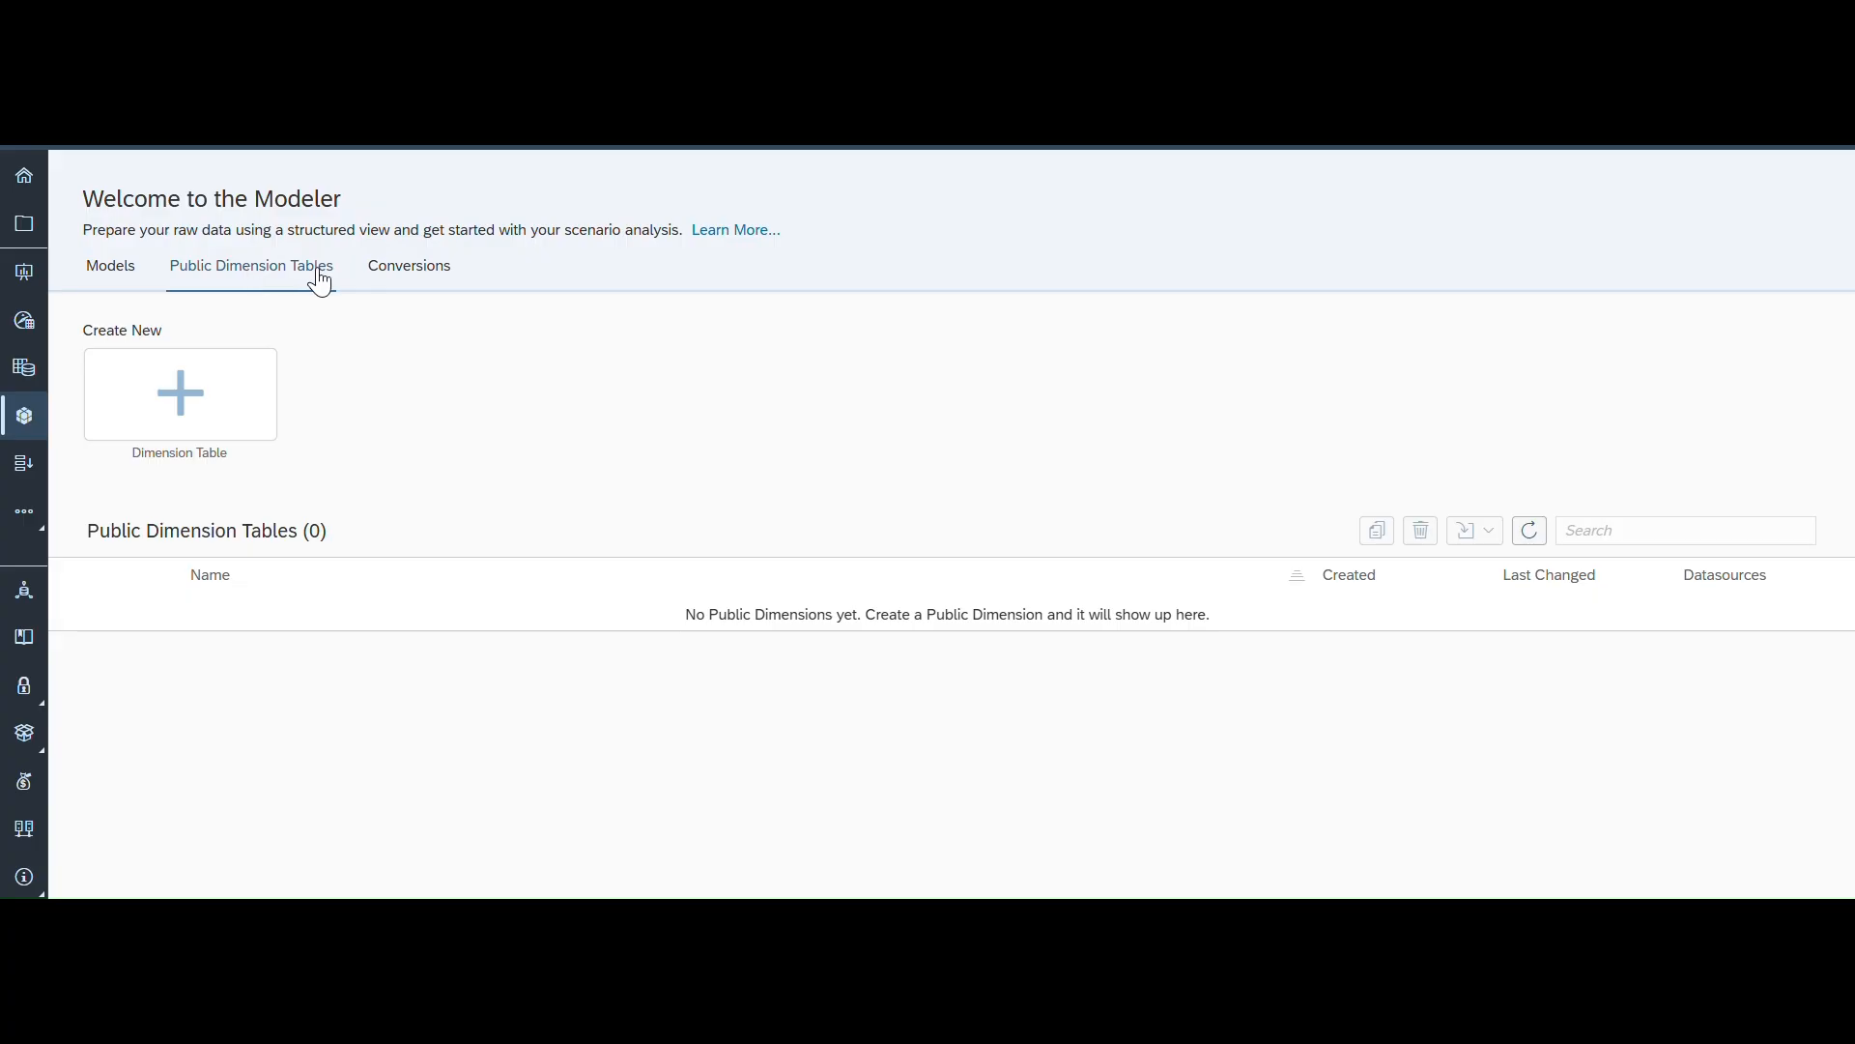
- Open the Create Dimension Table dialog from the Public Dimension Tables tab and look through the type options
click(298, 280)
click(186, 406)
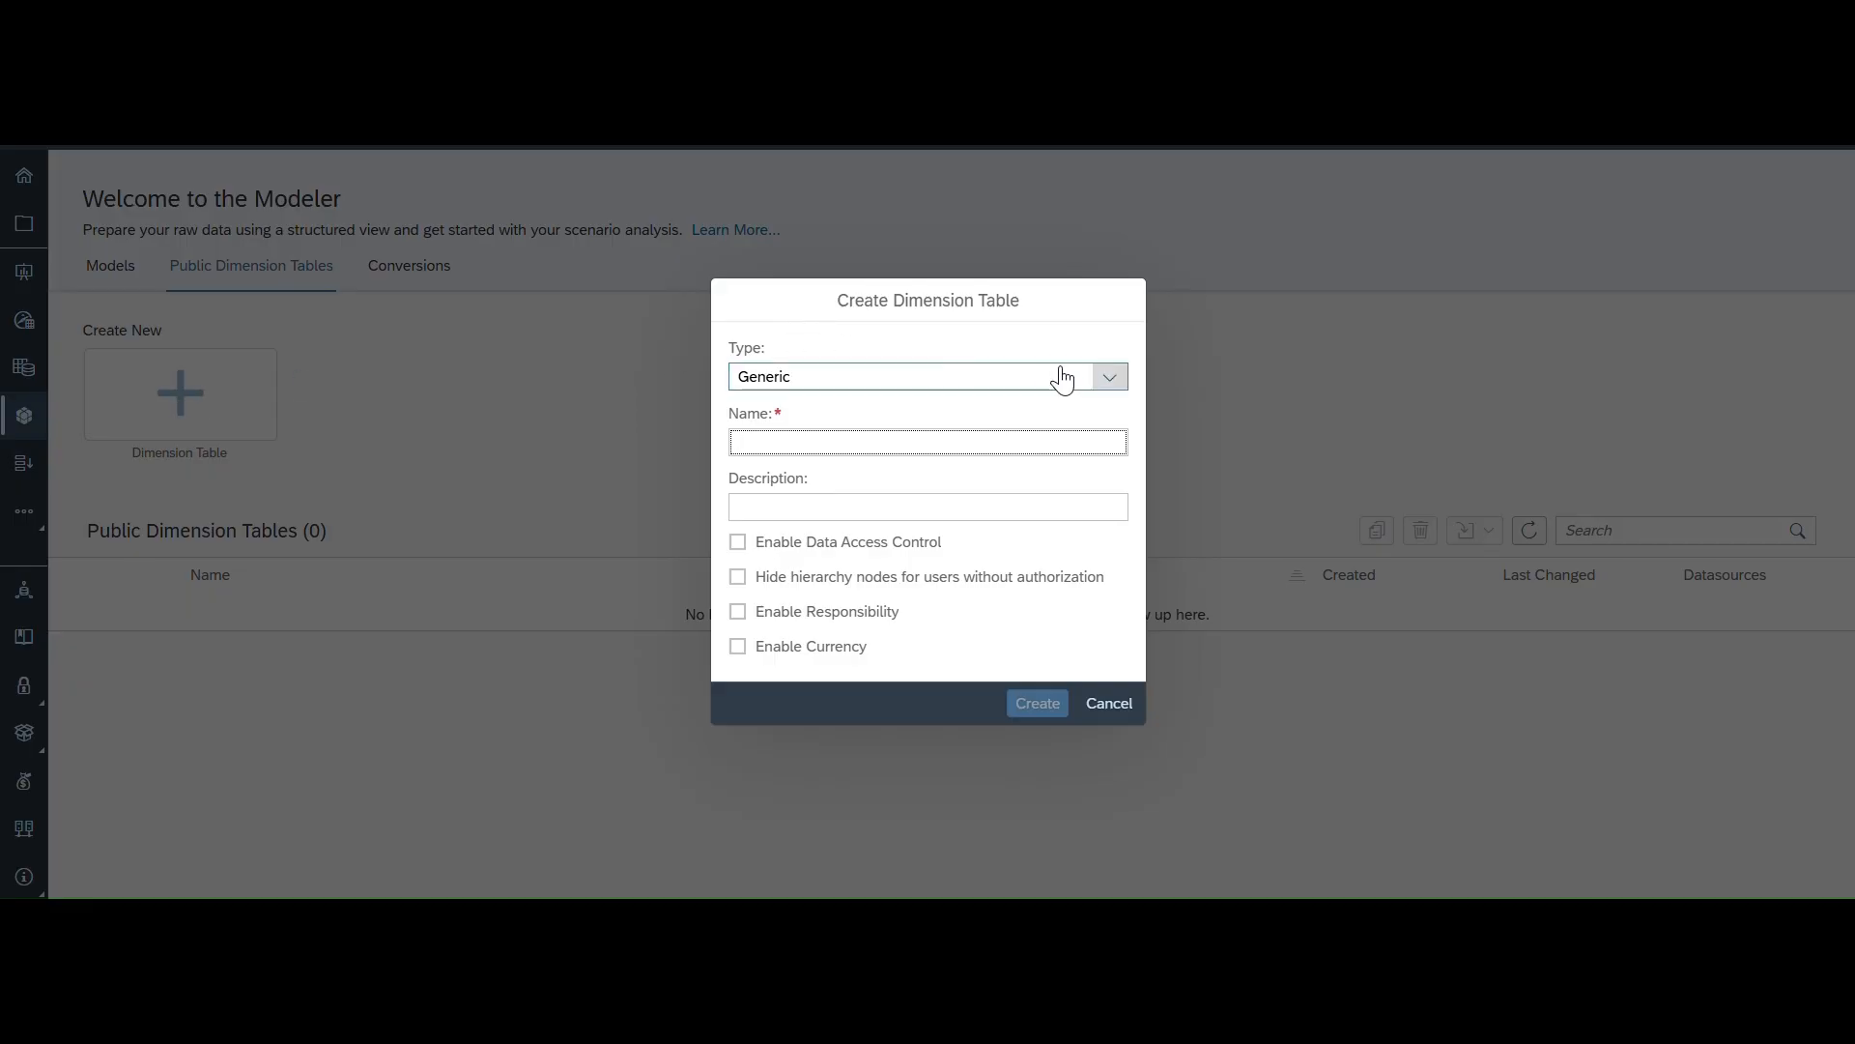
click(1109, 378)
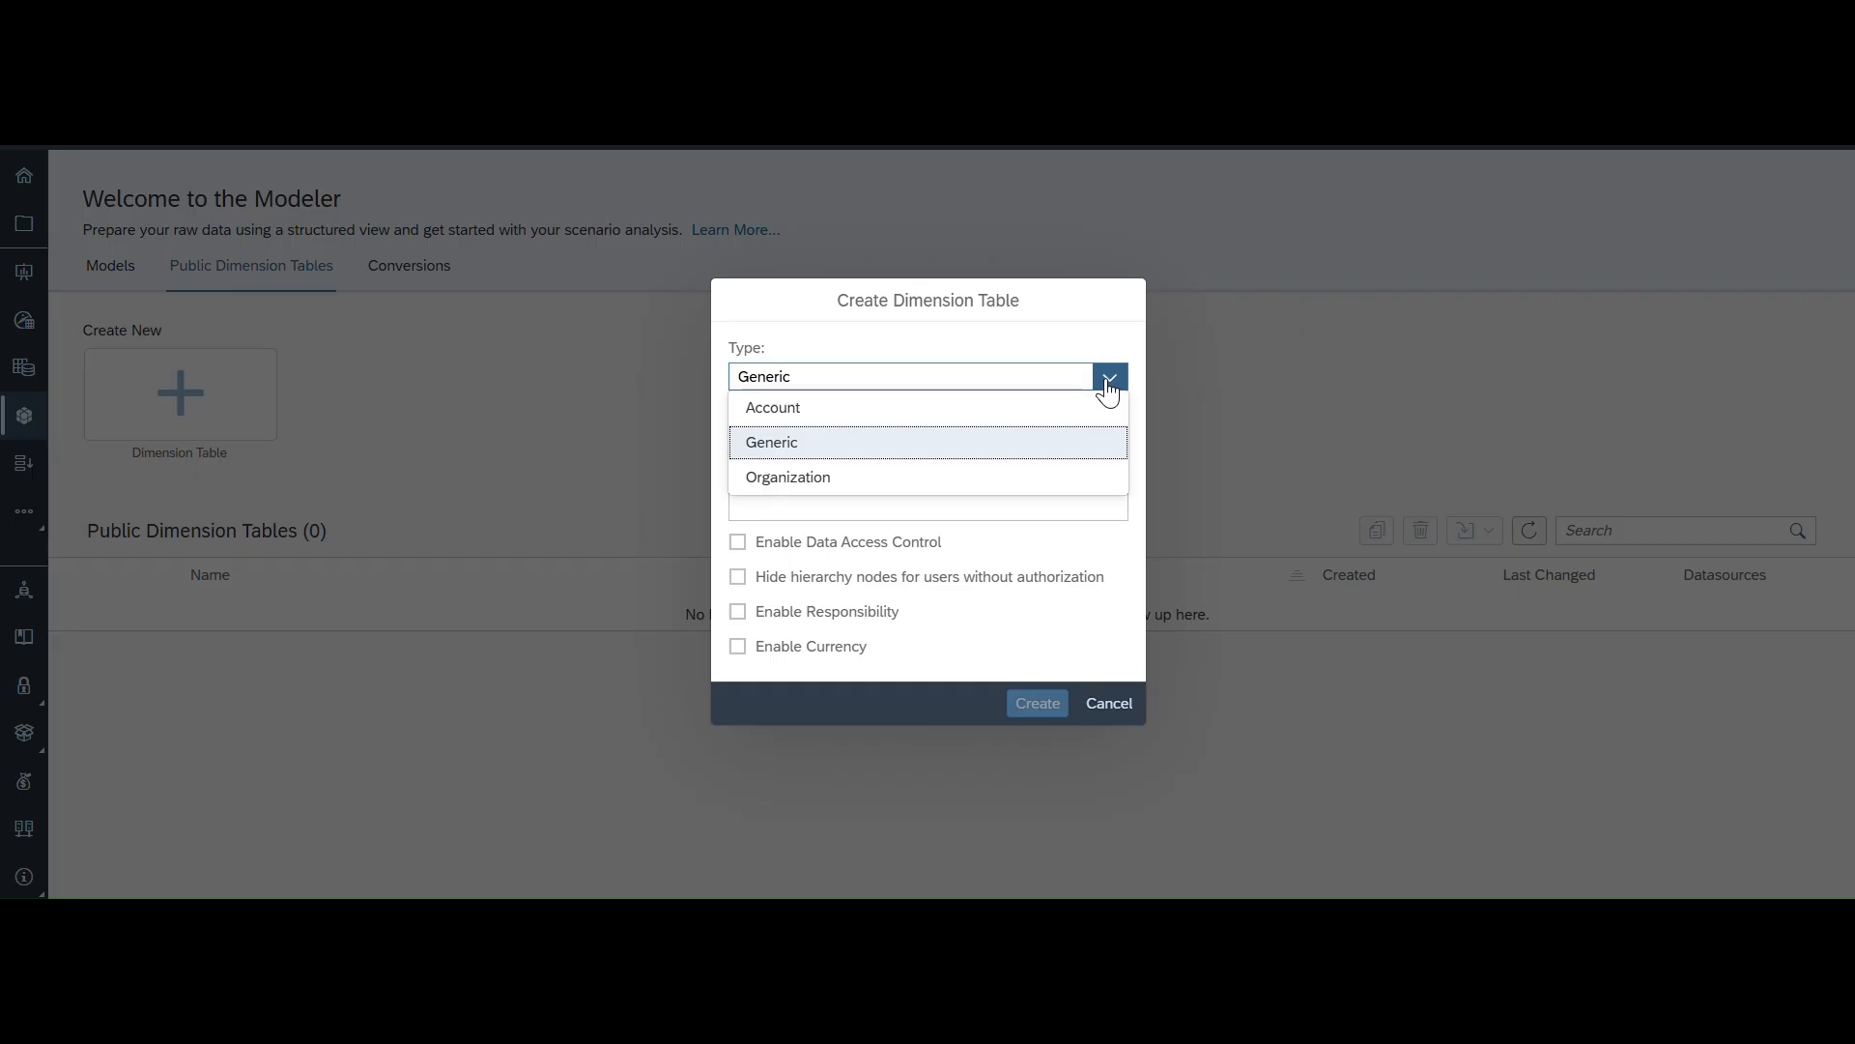
click(807, 326)
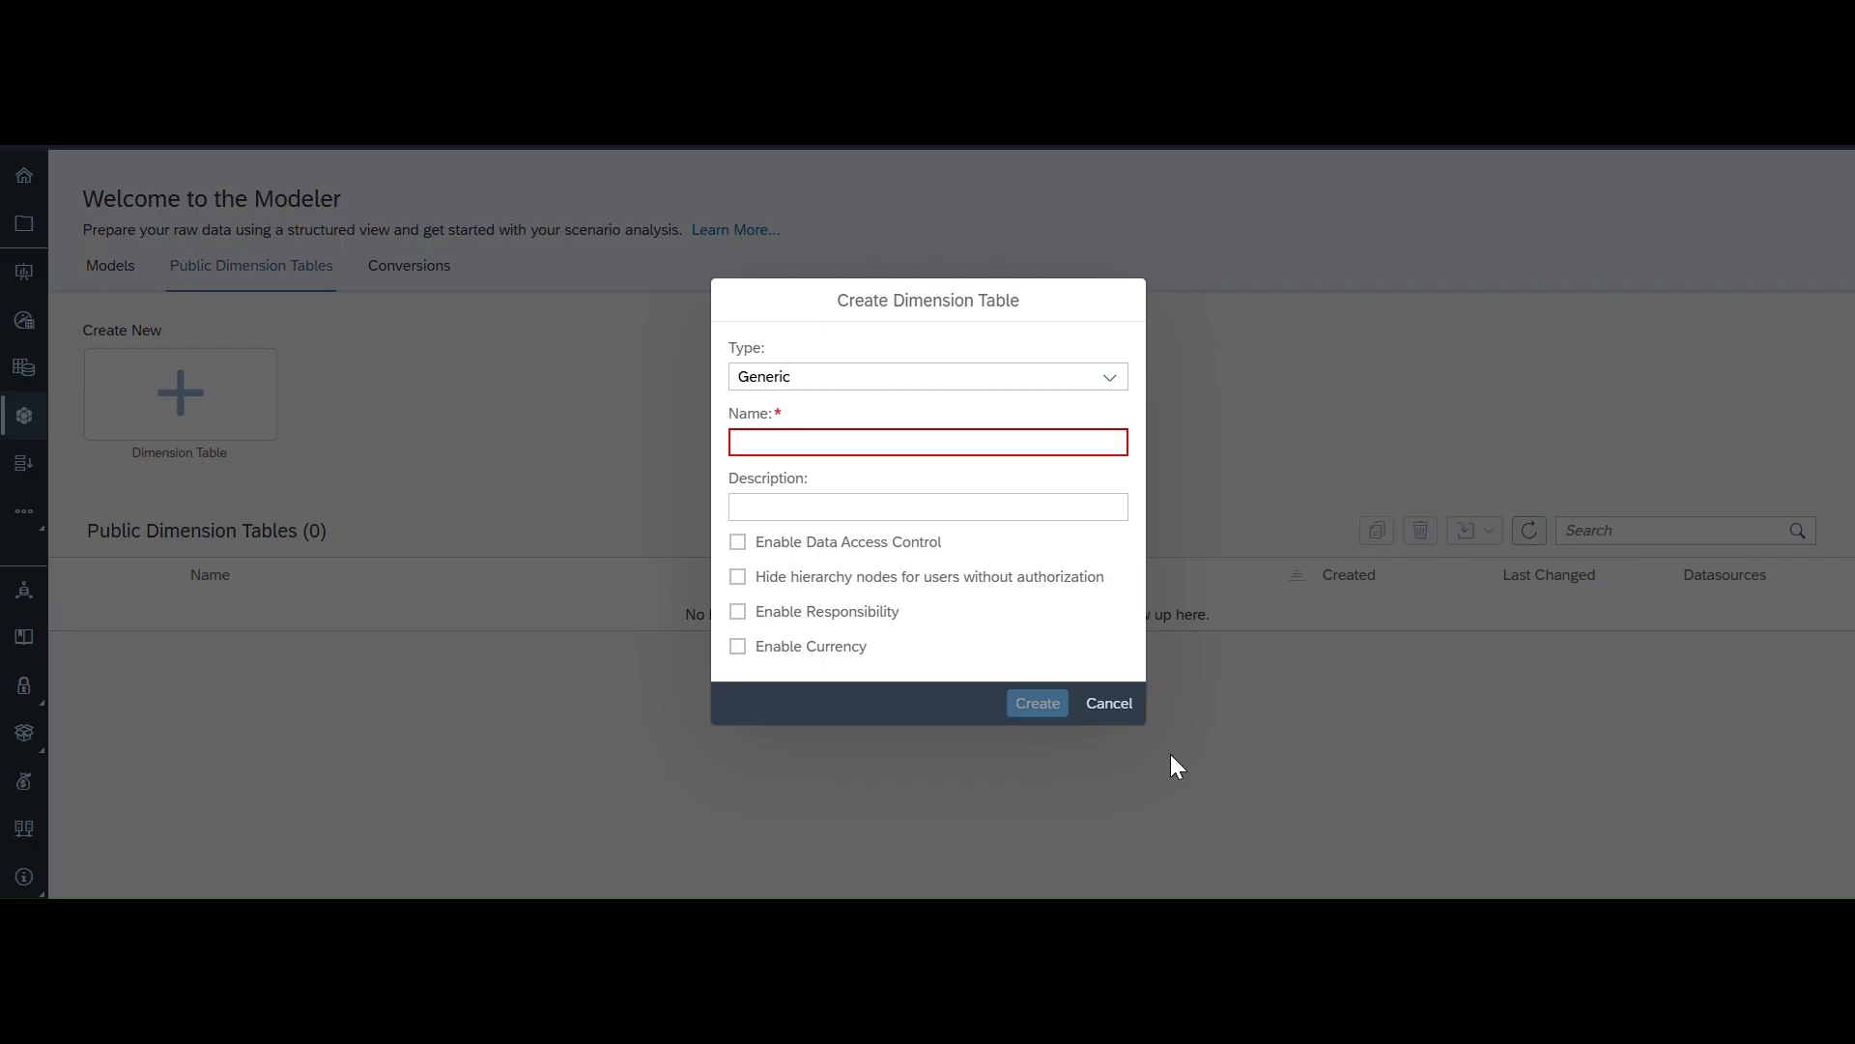
- Switch to the spreadsheet and examine the city data columns from ID to population_2025, then return to the dialog
click(1283, 923)
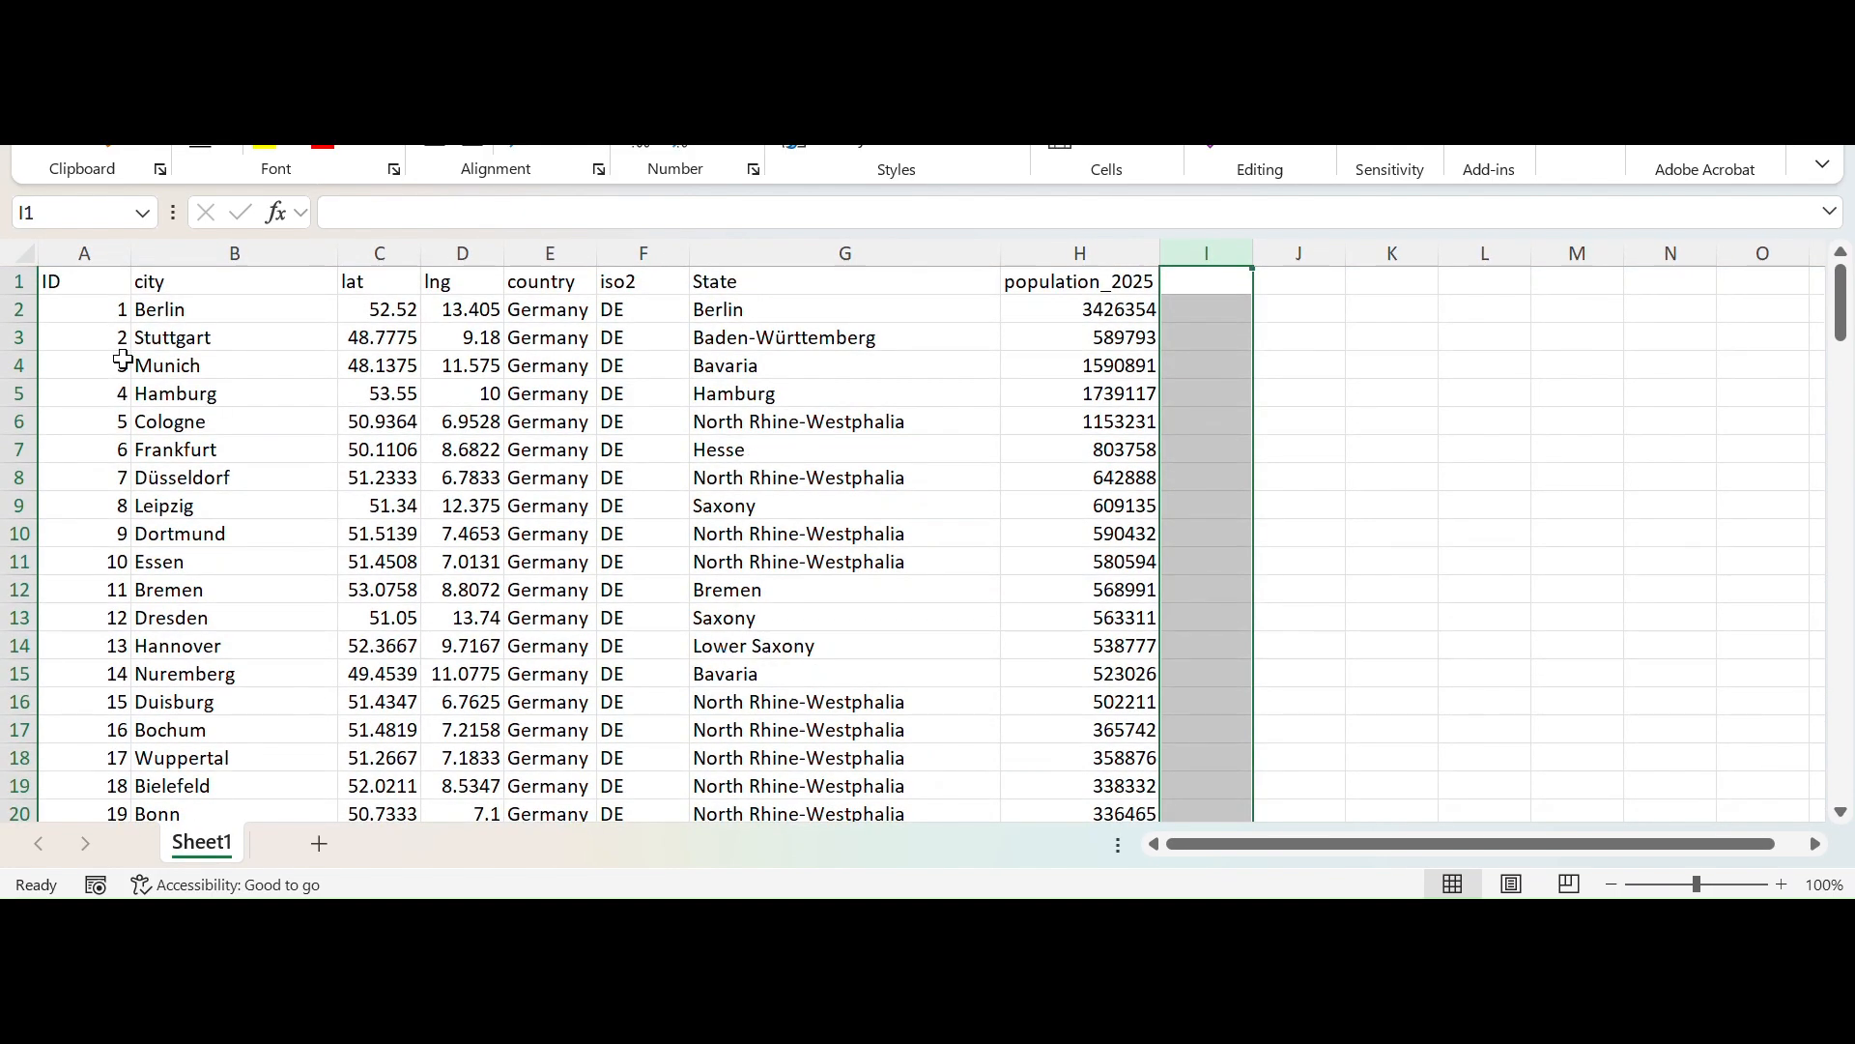
click(12, 284)
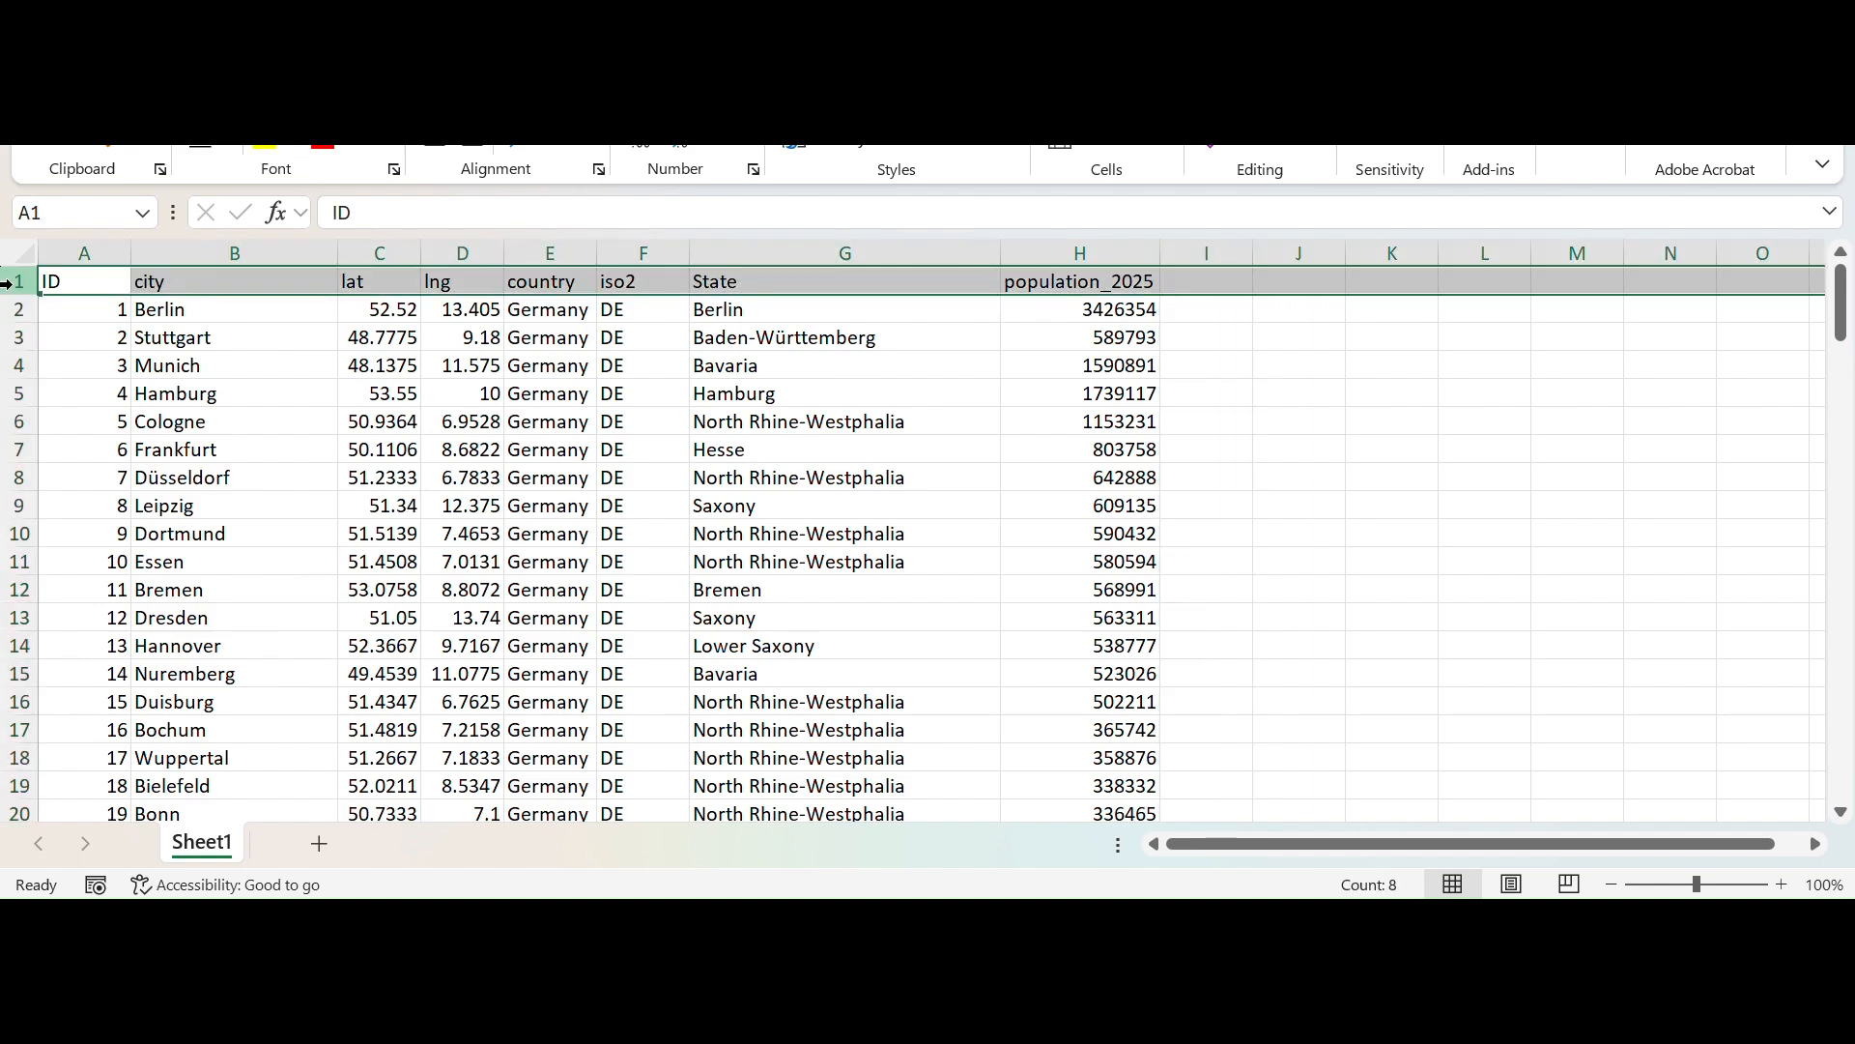
click(164, 282)
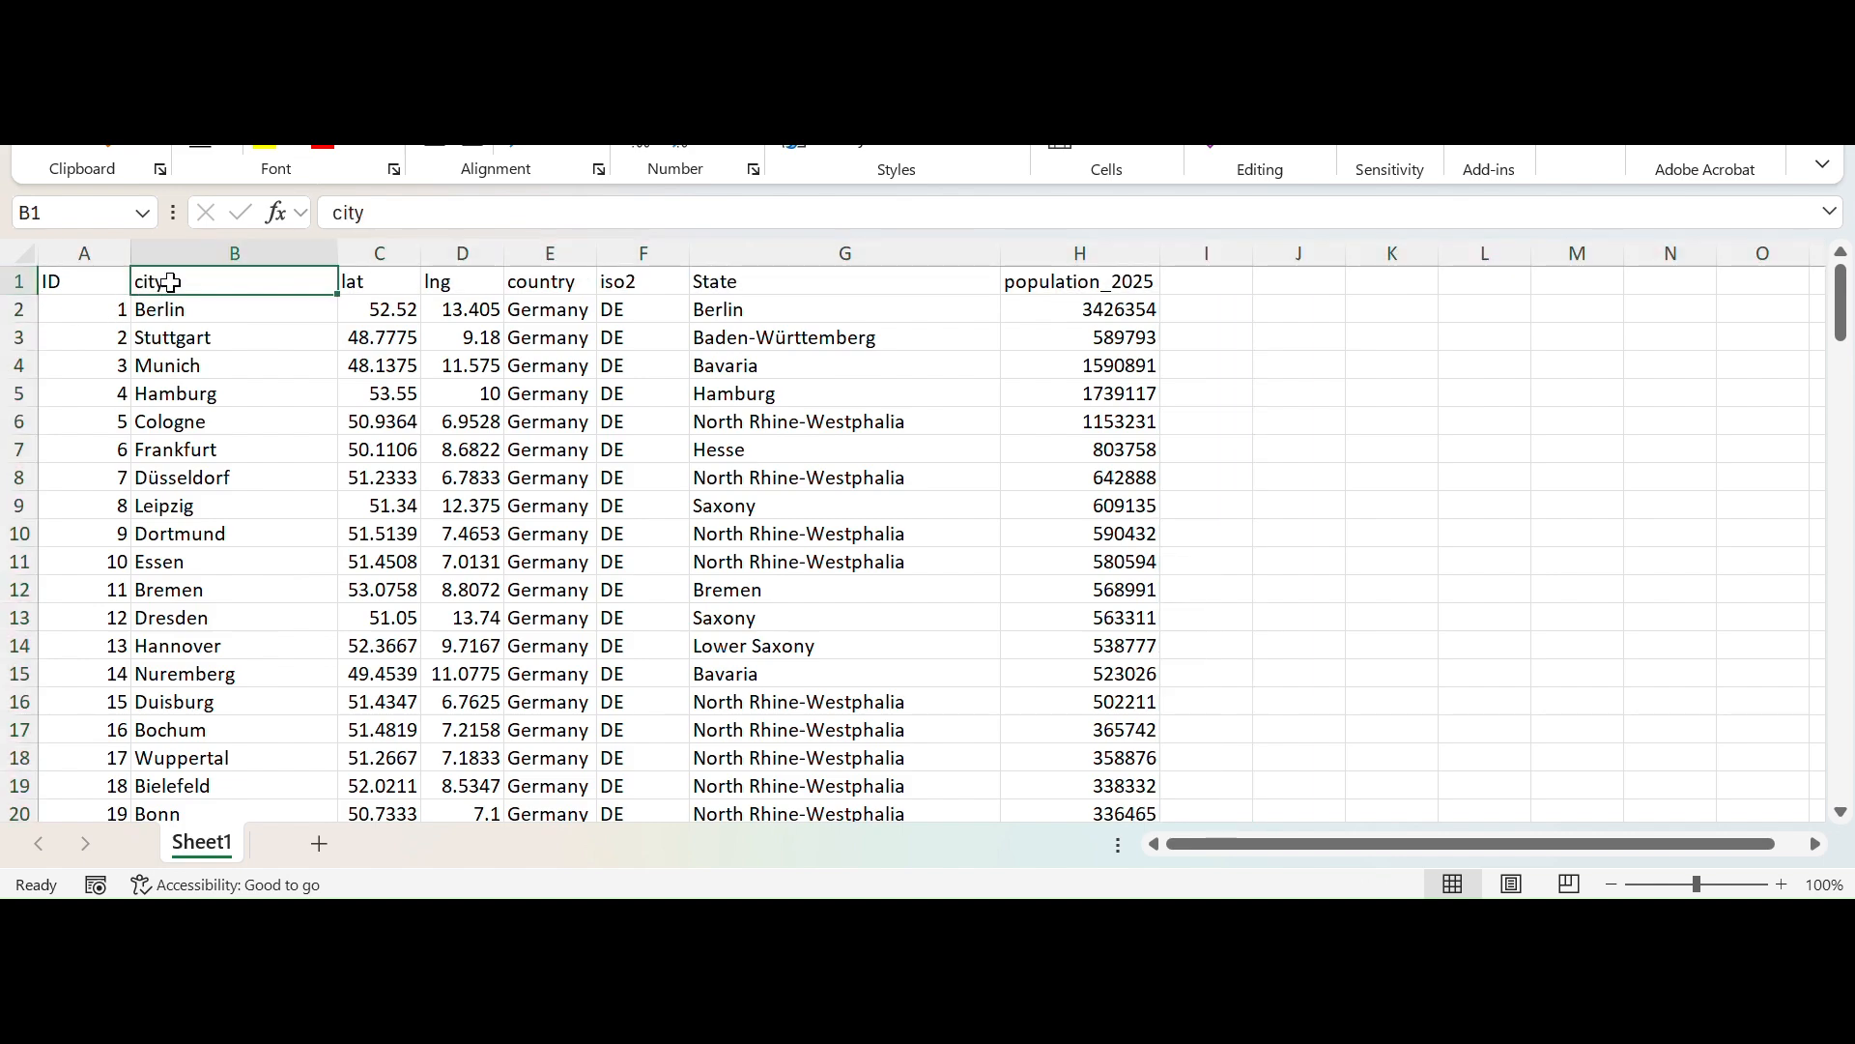
click(97, 251)
click(187, 251)
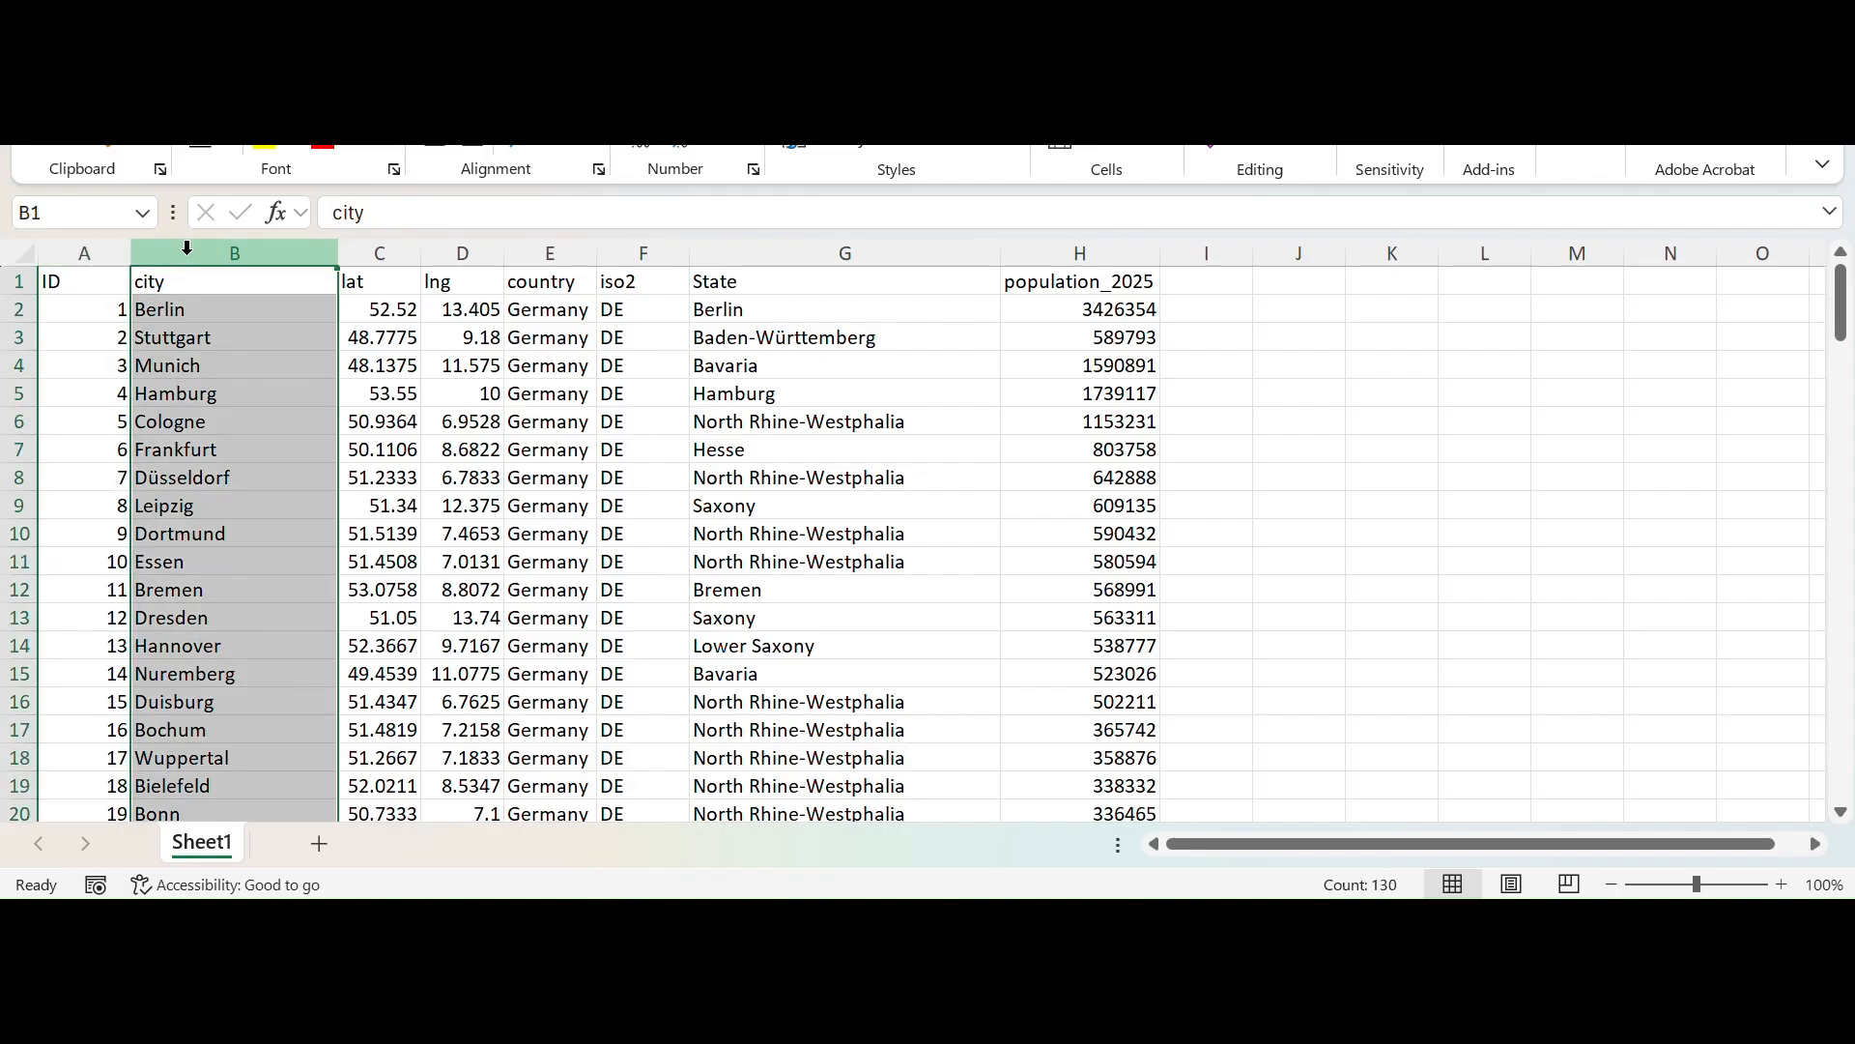
click(376, 250)
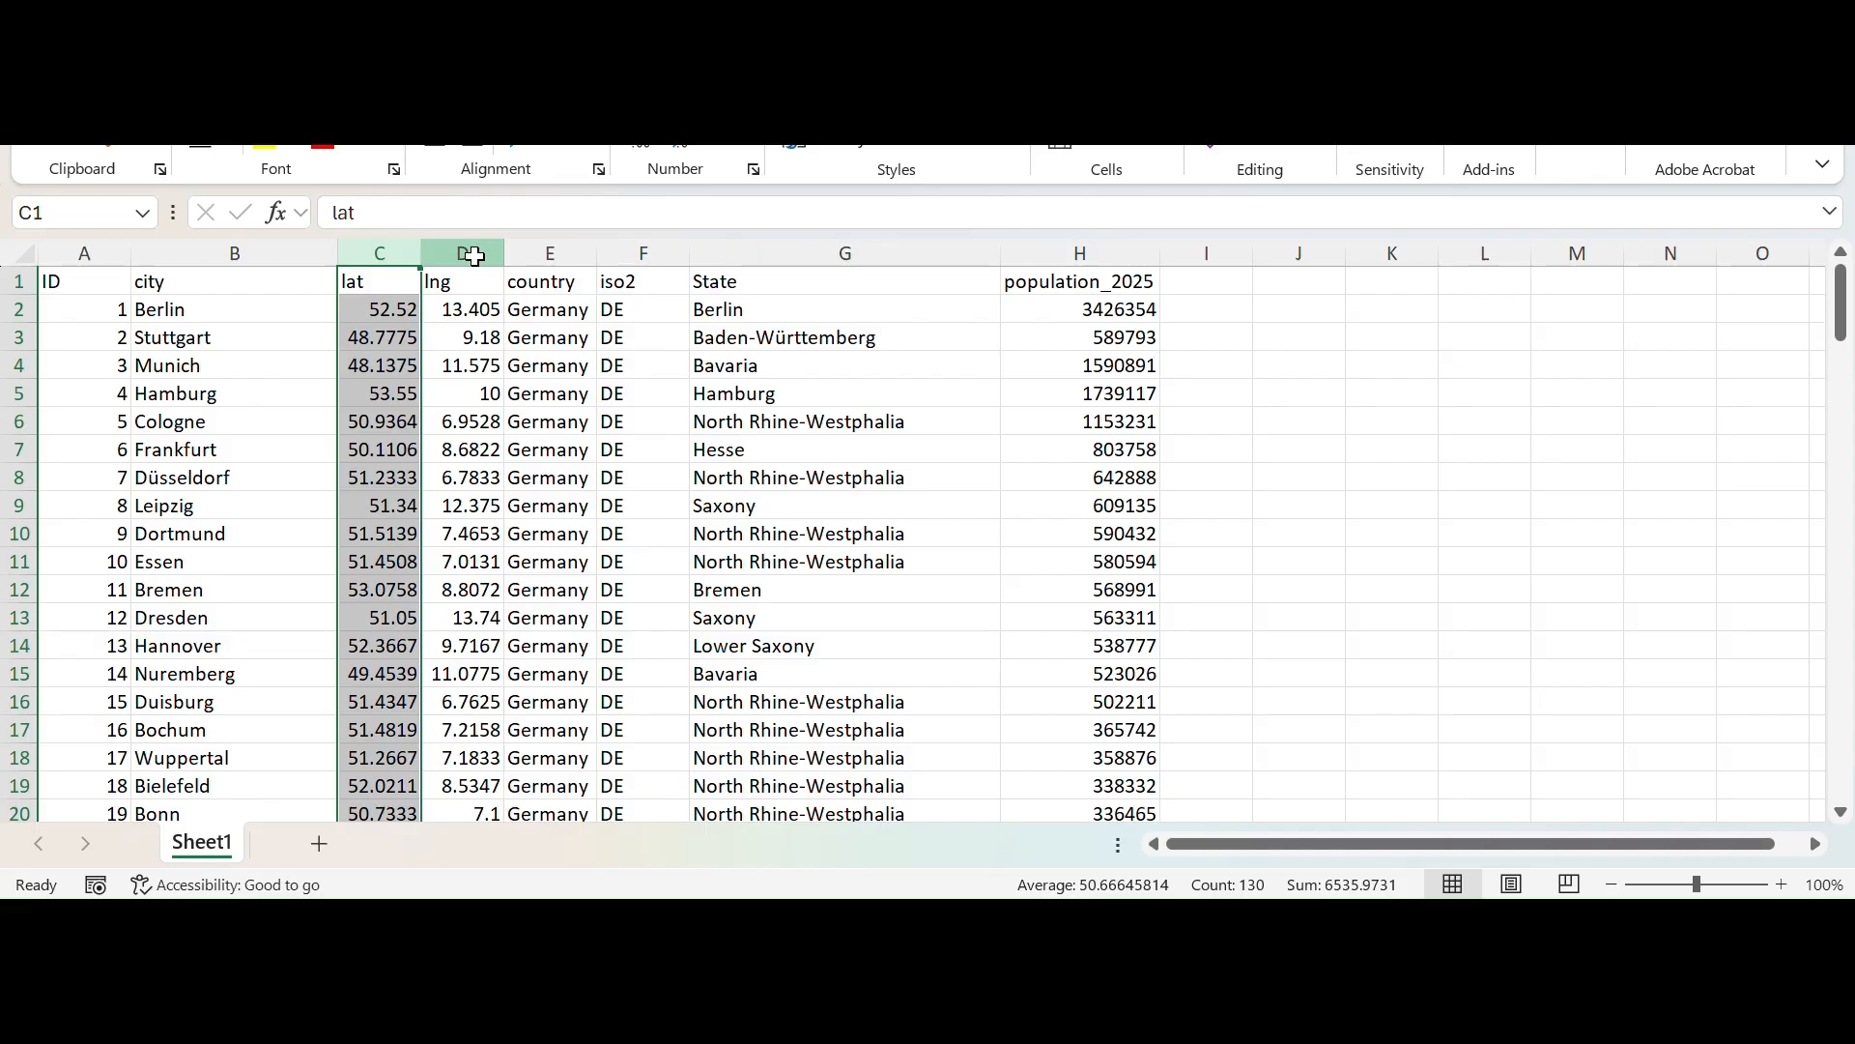
click(473, 255)
click(548, 253)
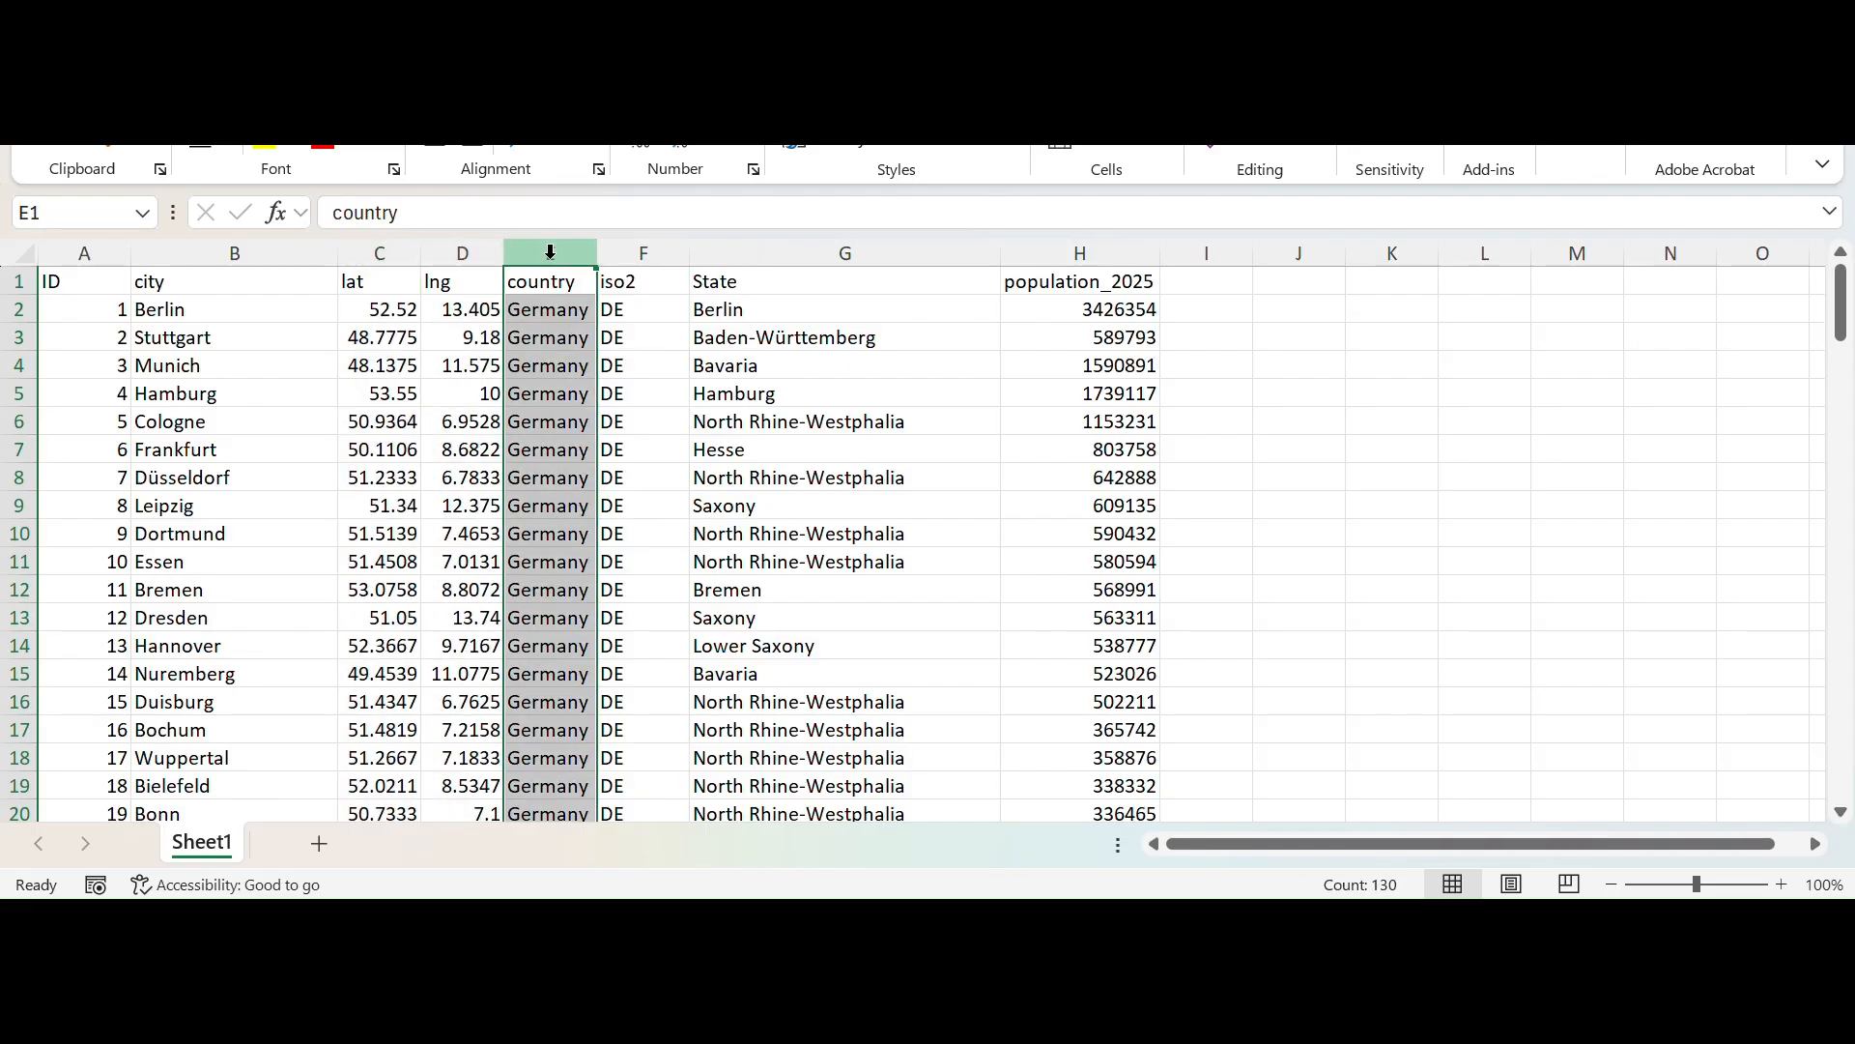
click(638, 253)
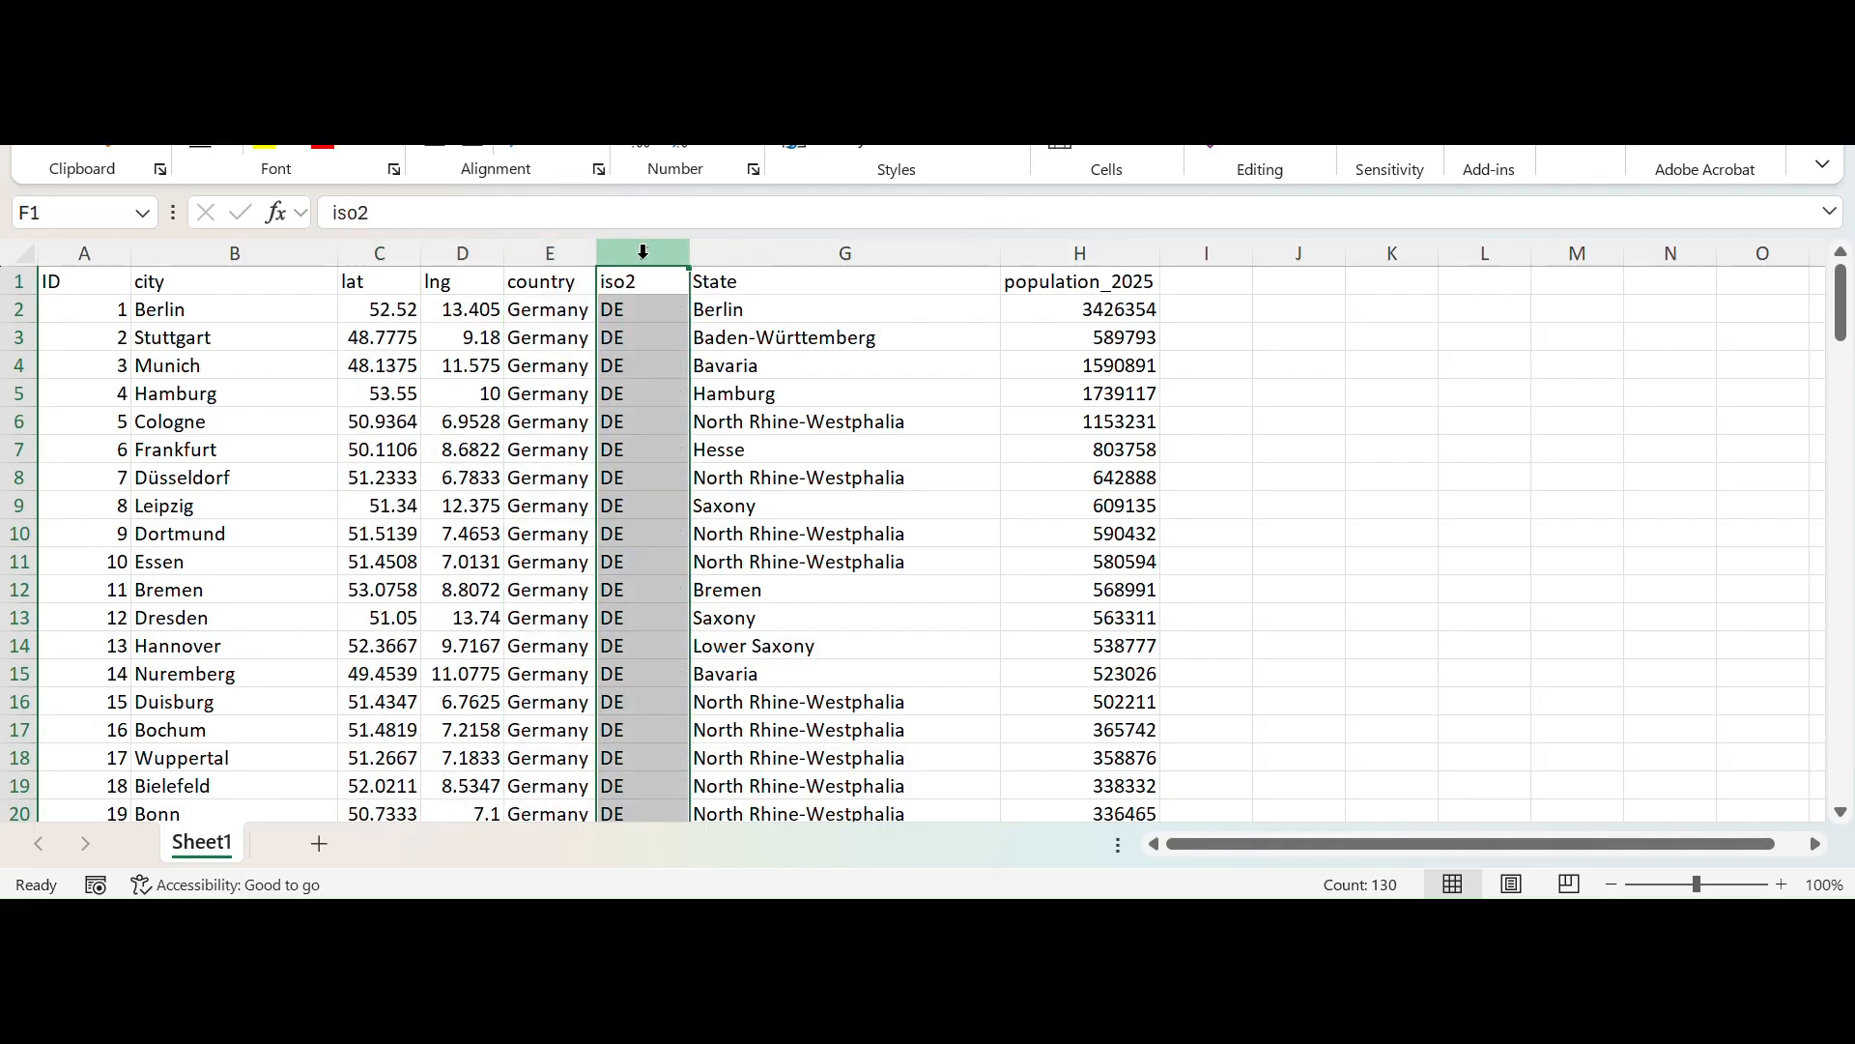
click(738, 252)
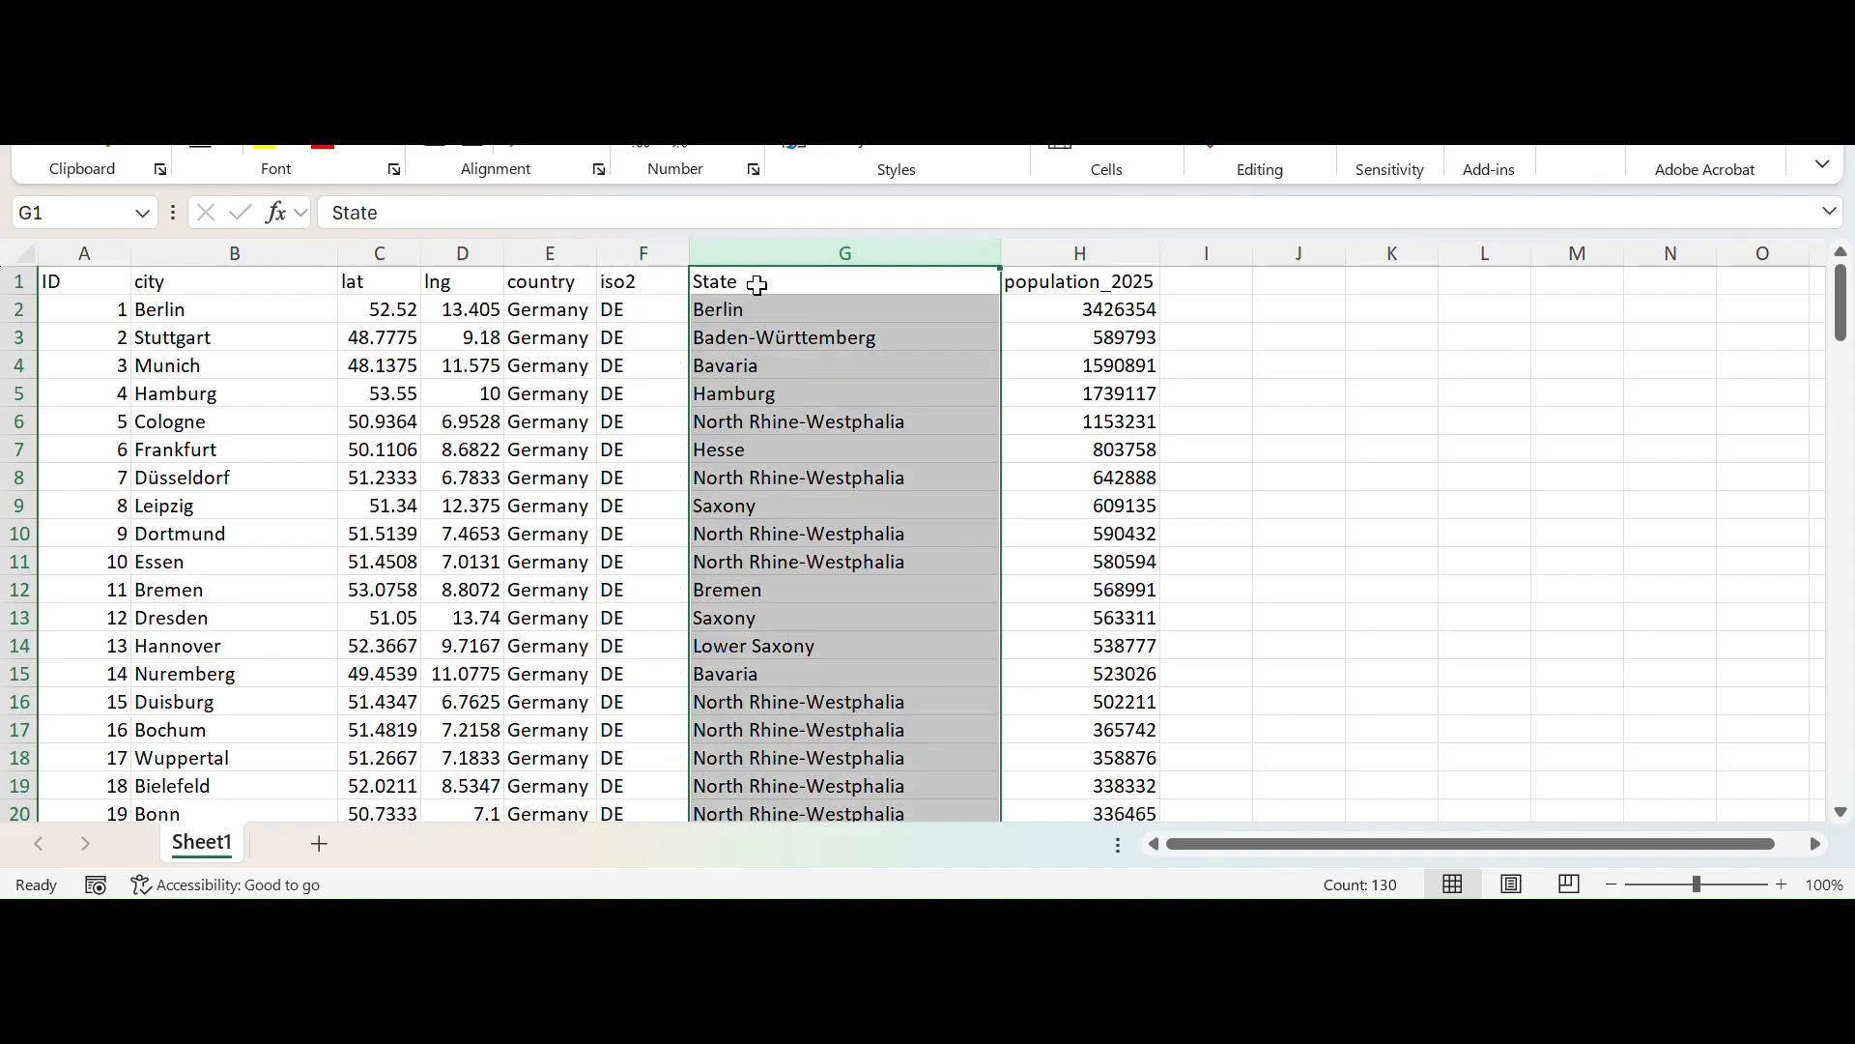
click(737, 310)
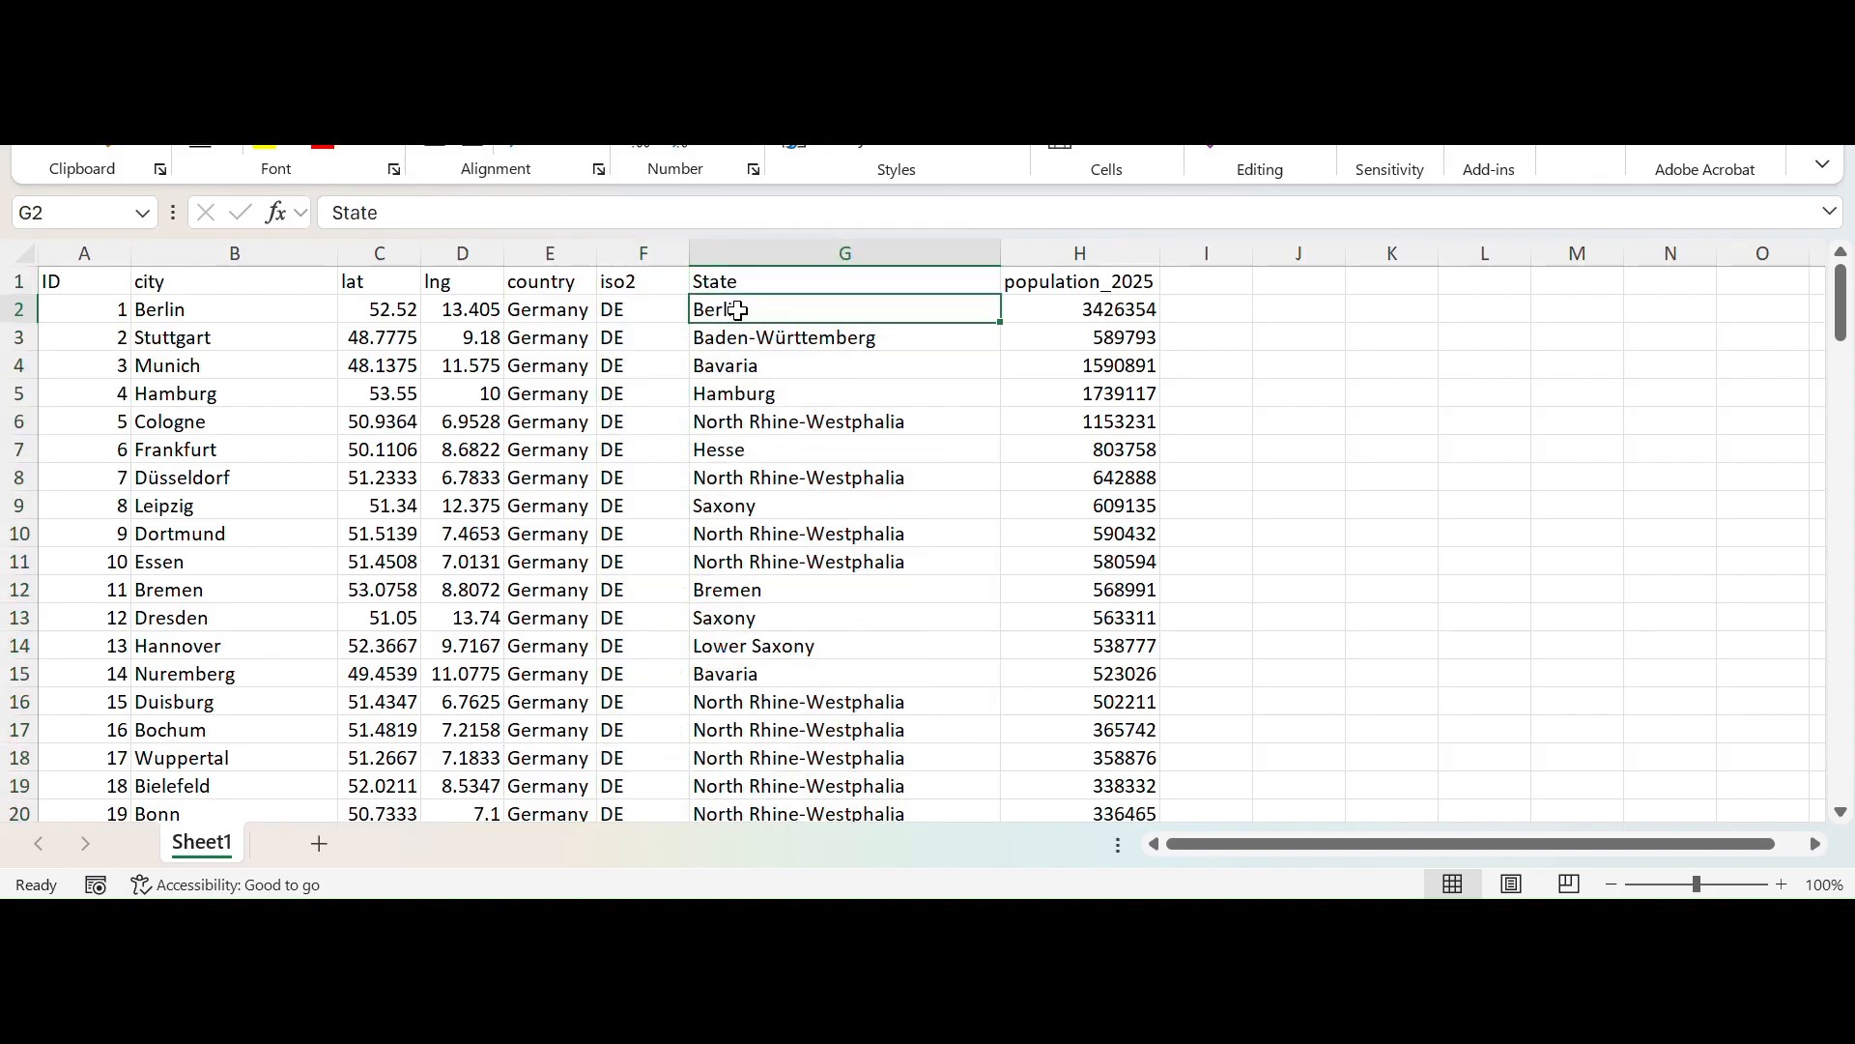
click(1088, 253)
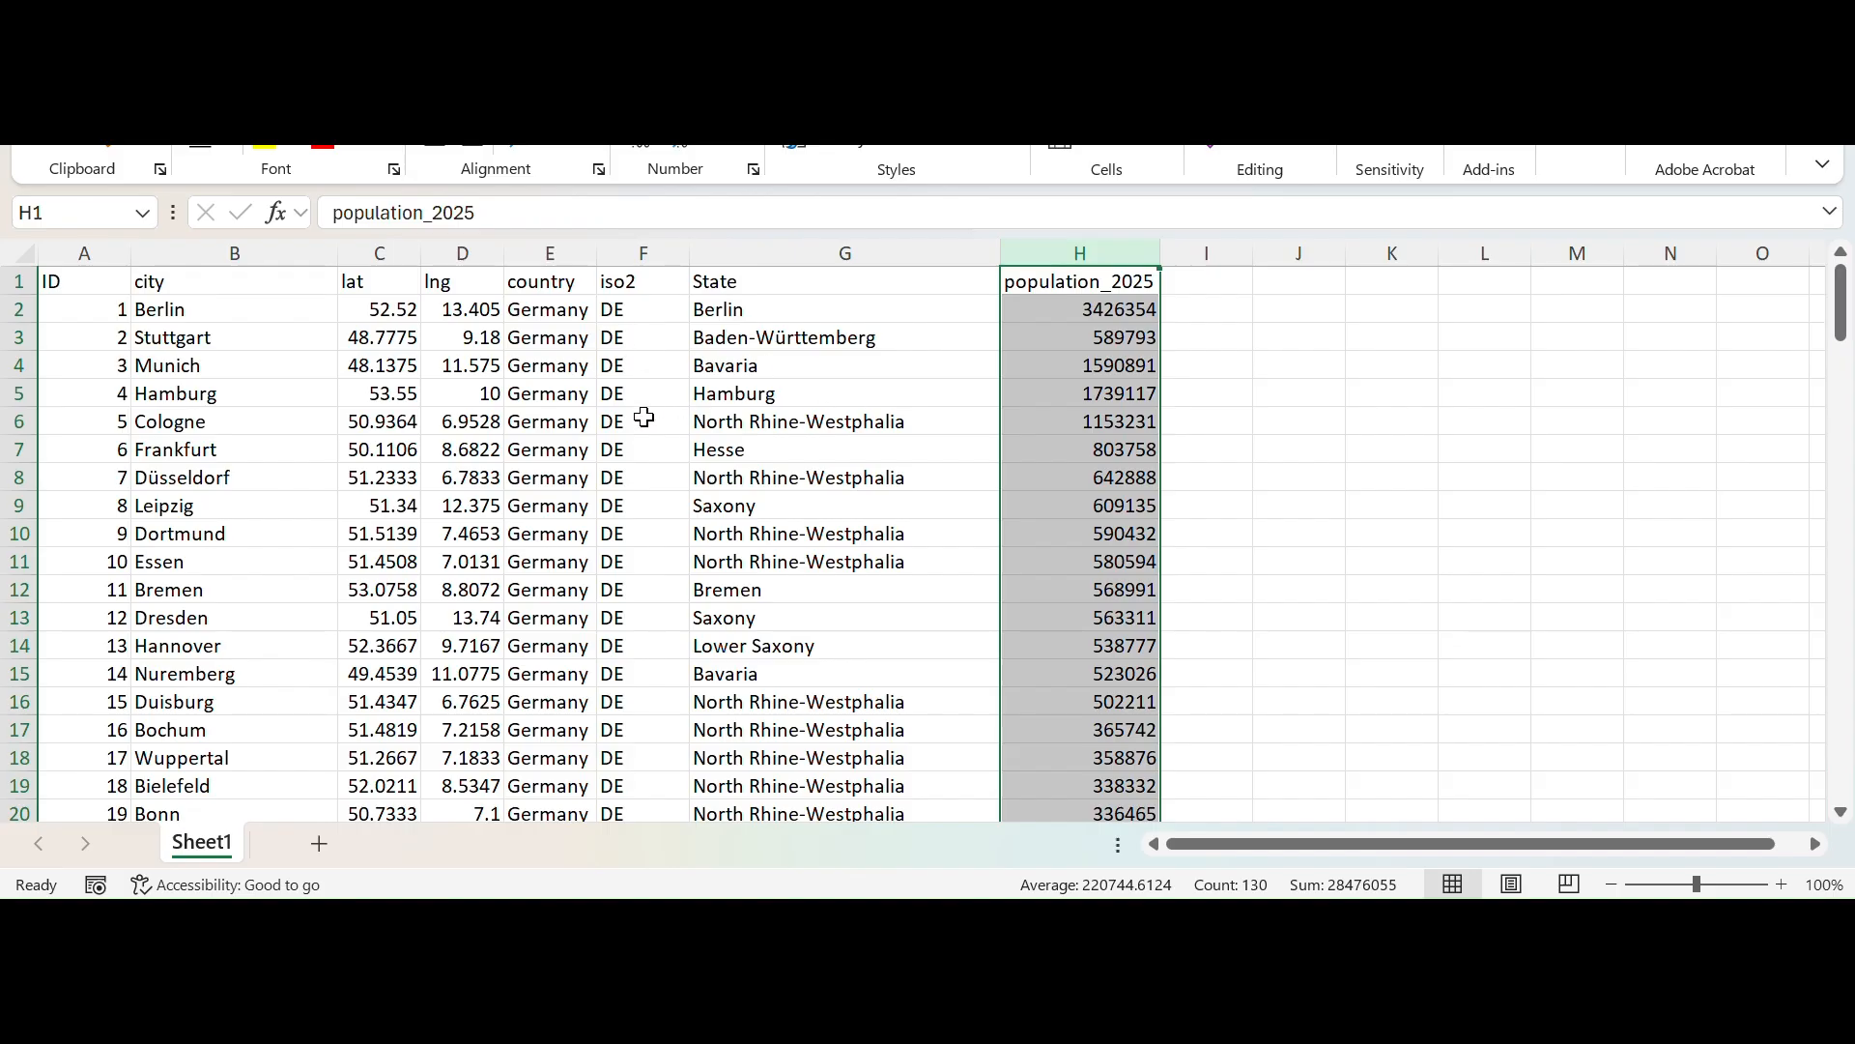
click(87, 252)
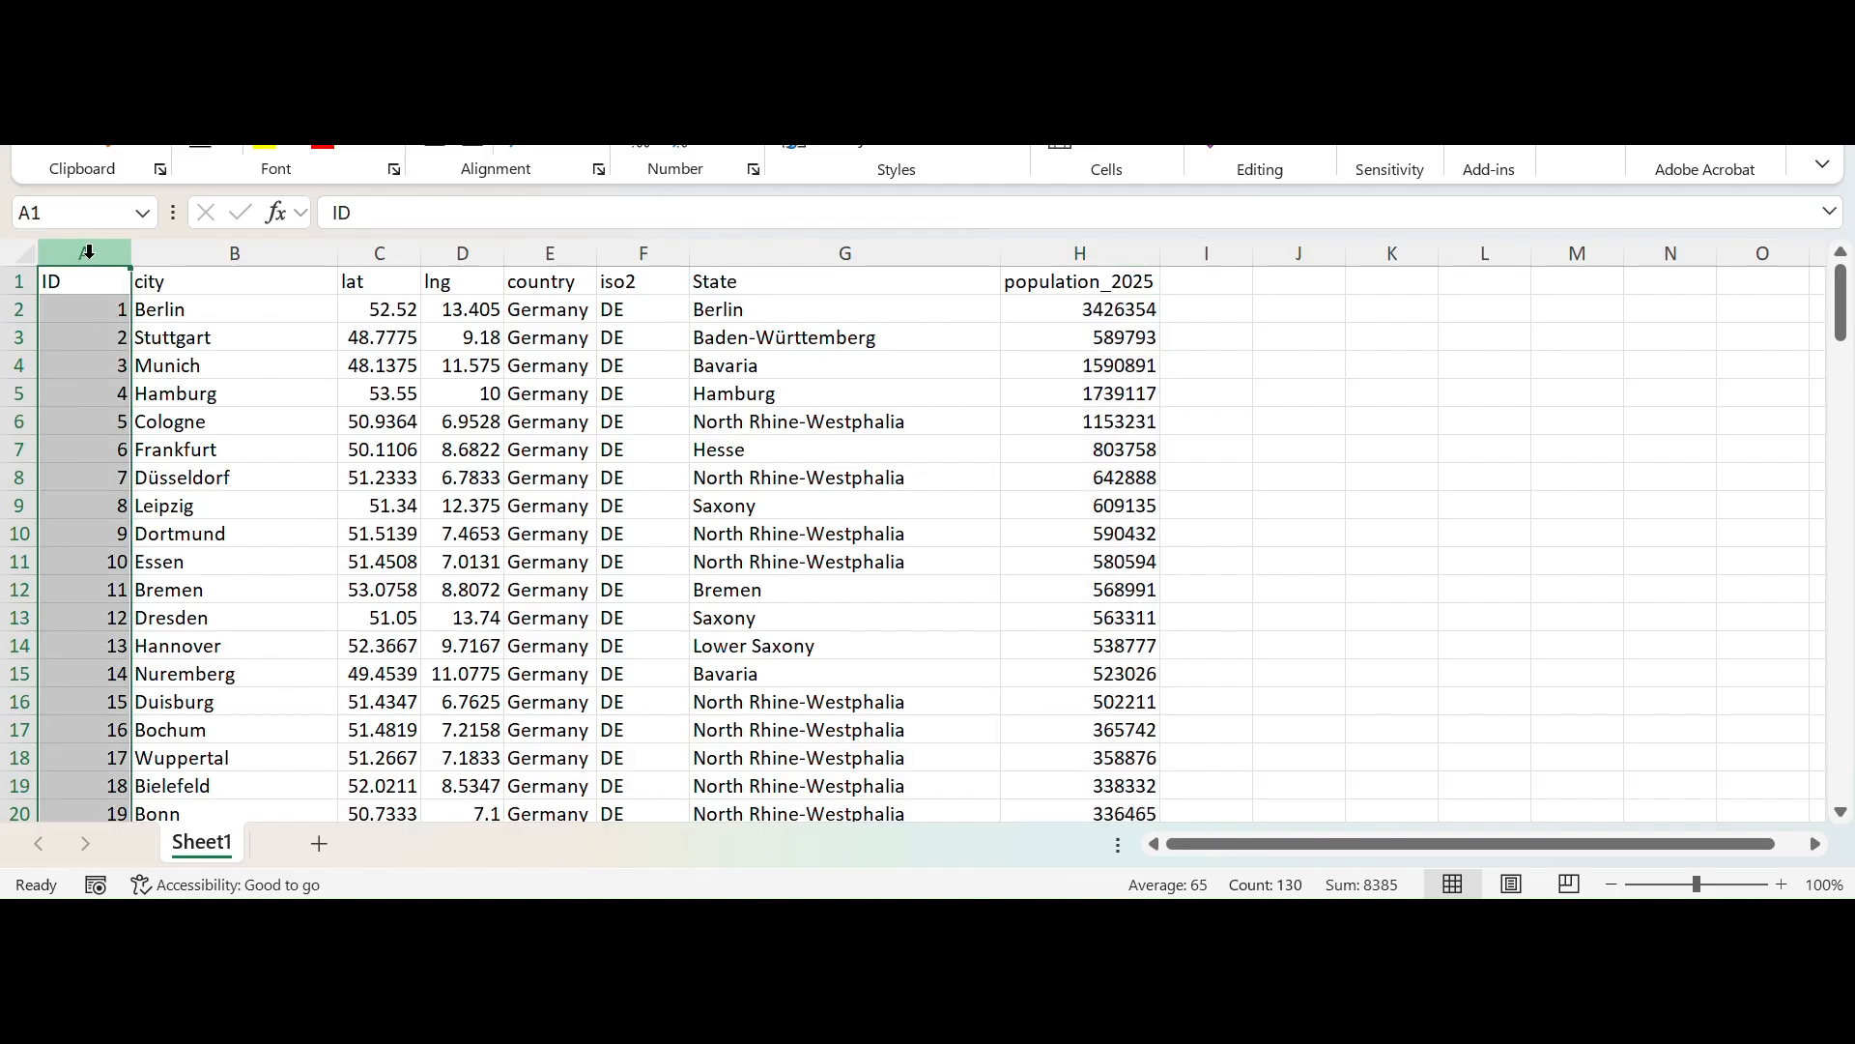
drag(87, 252, 995, 254)
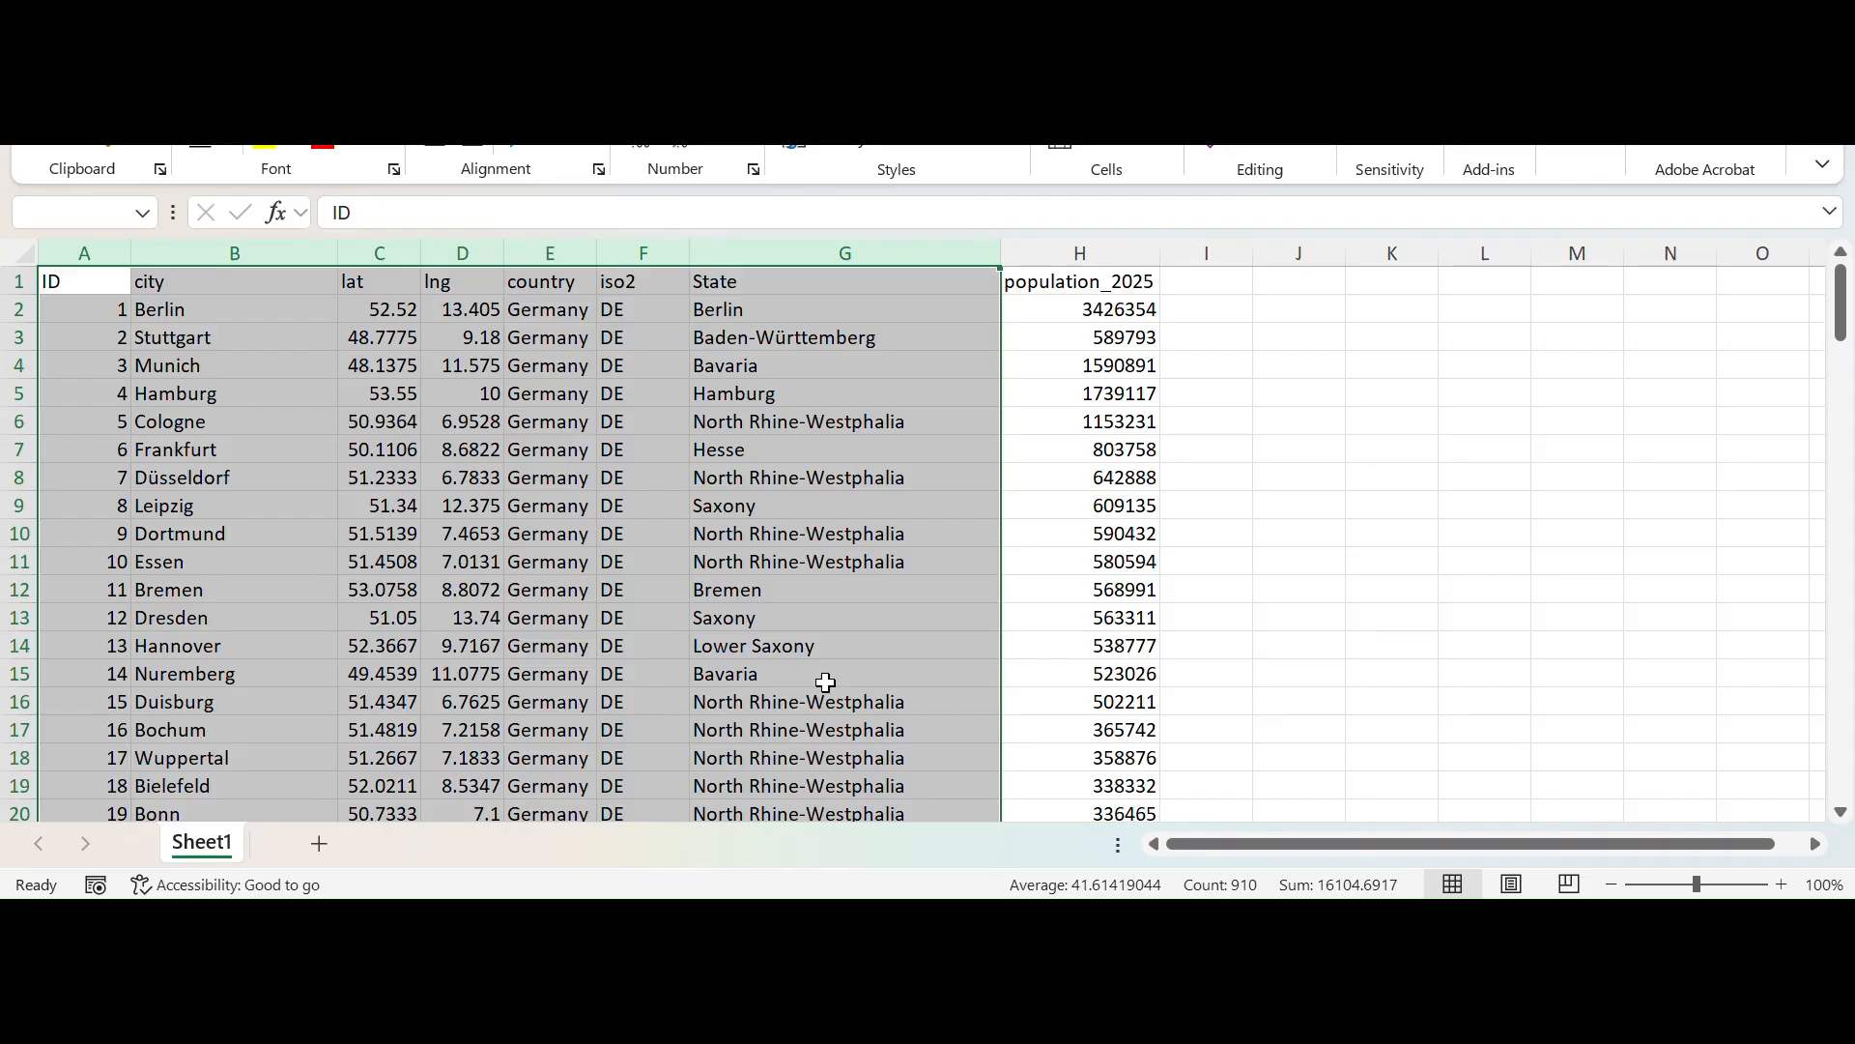
click(964, 922)
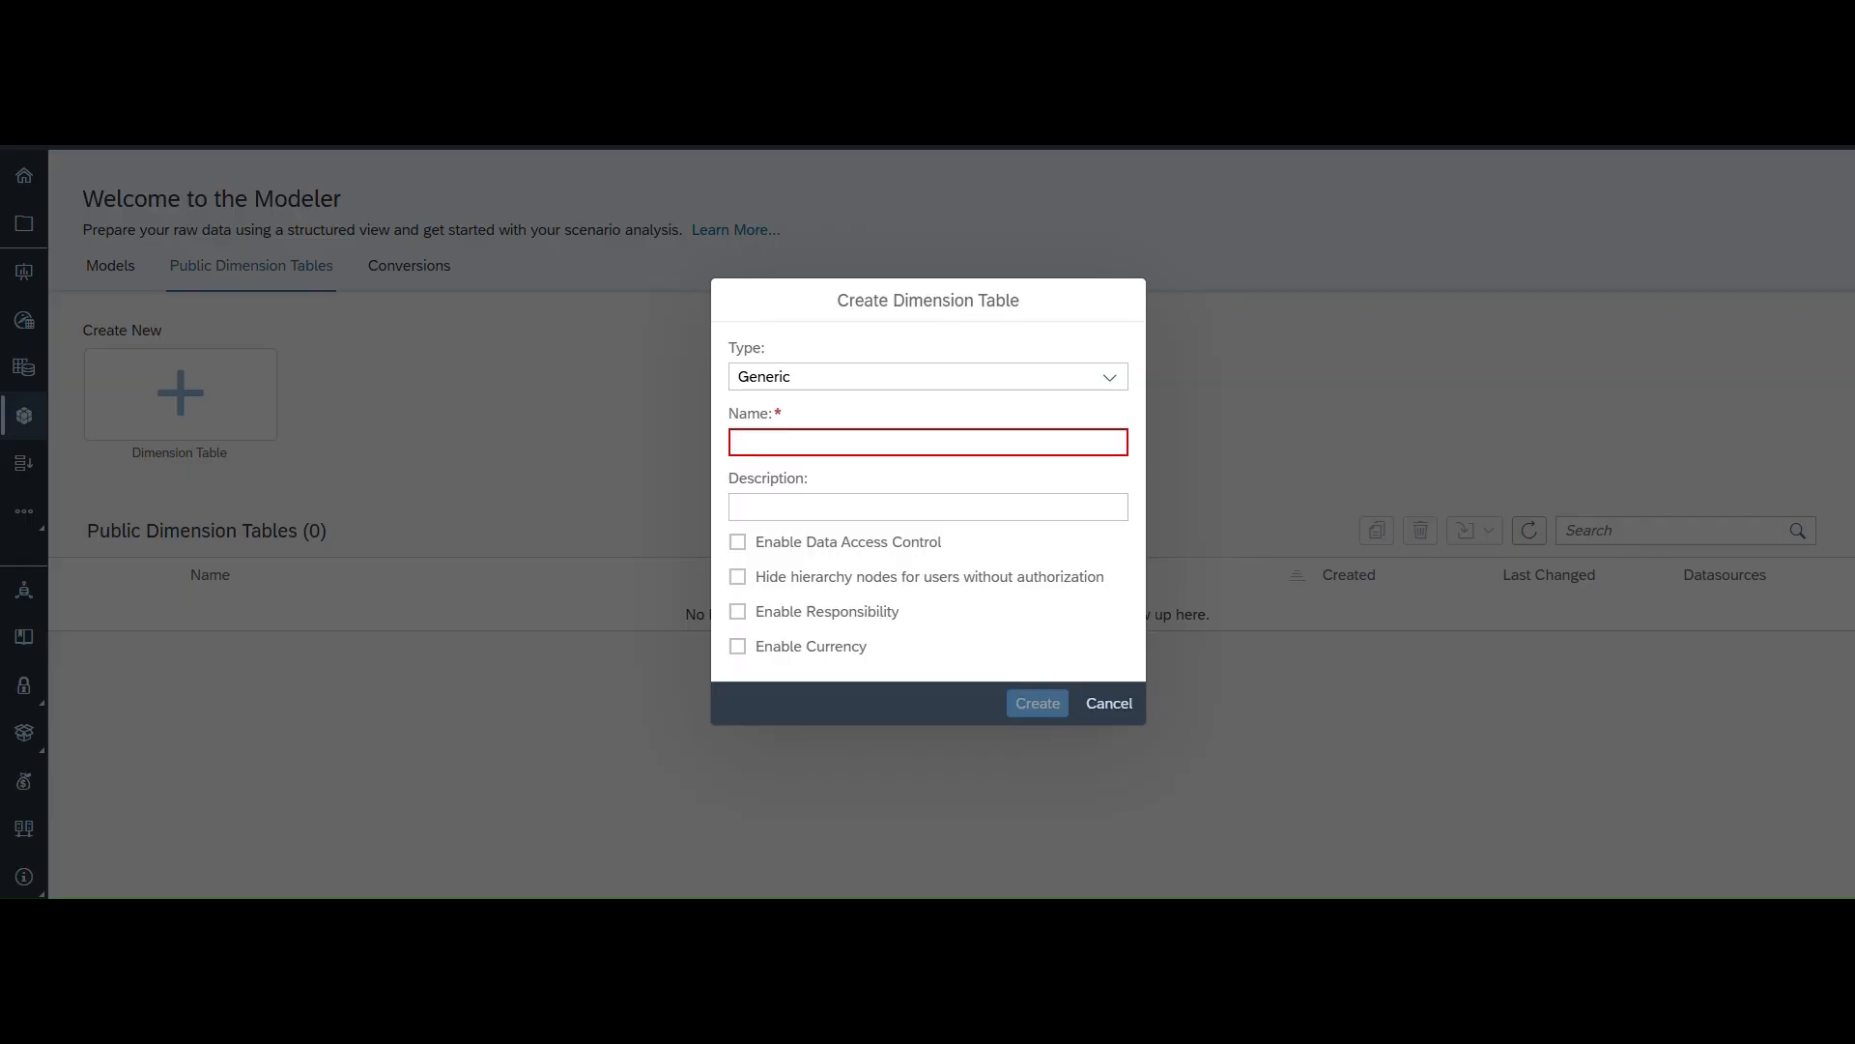
- Try the Organization and Generic types with the currency and responsibility options, and cancel the dialog
click(1109, 381)
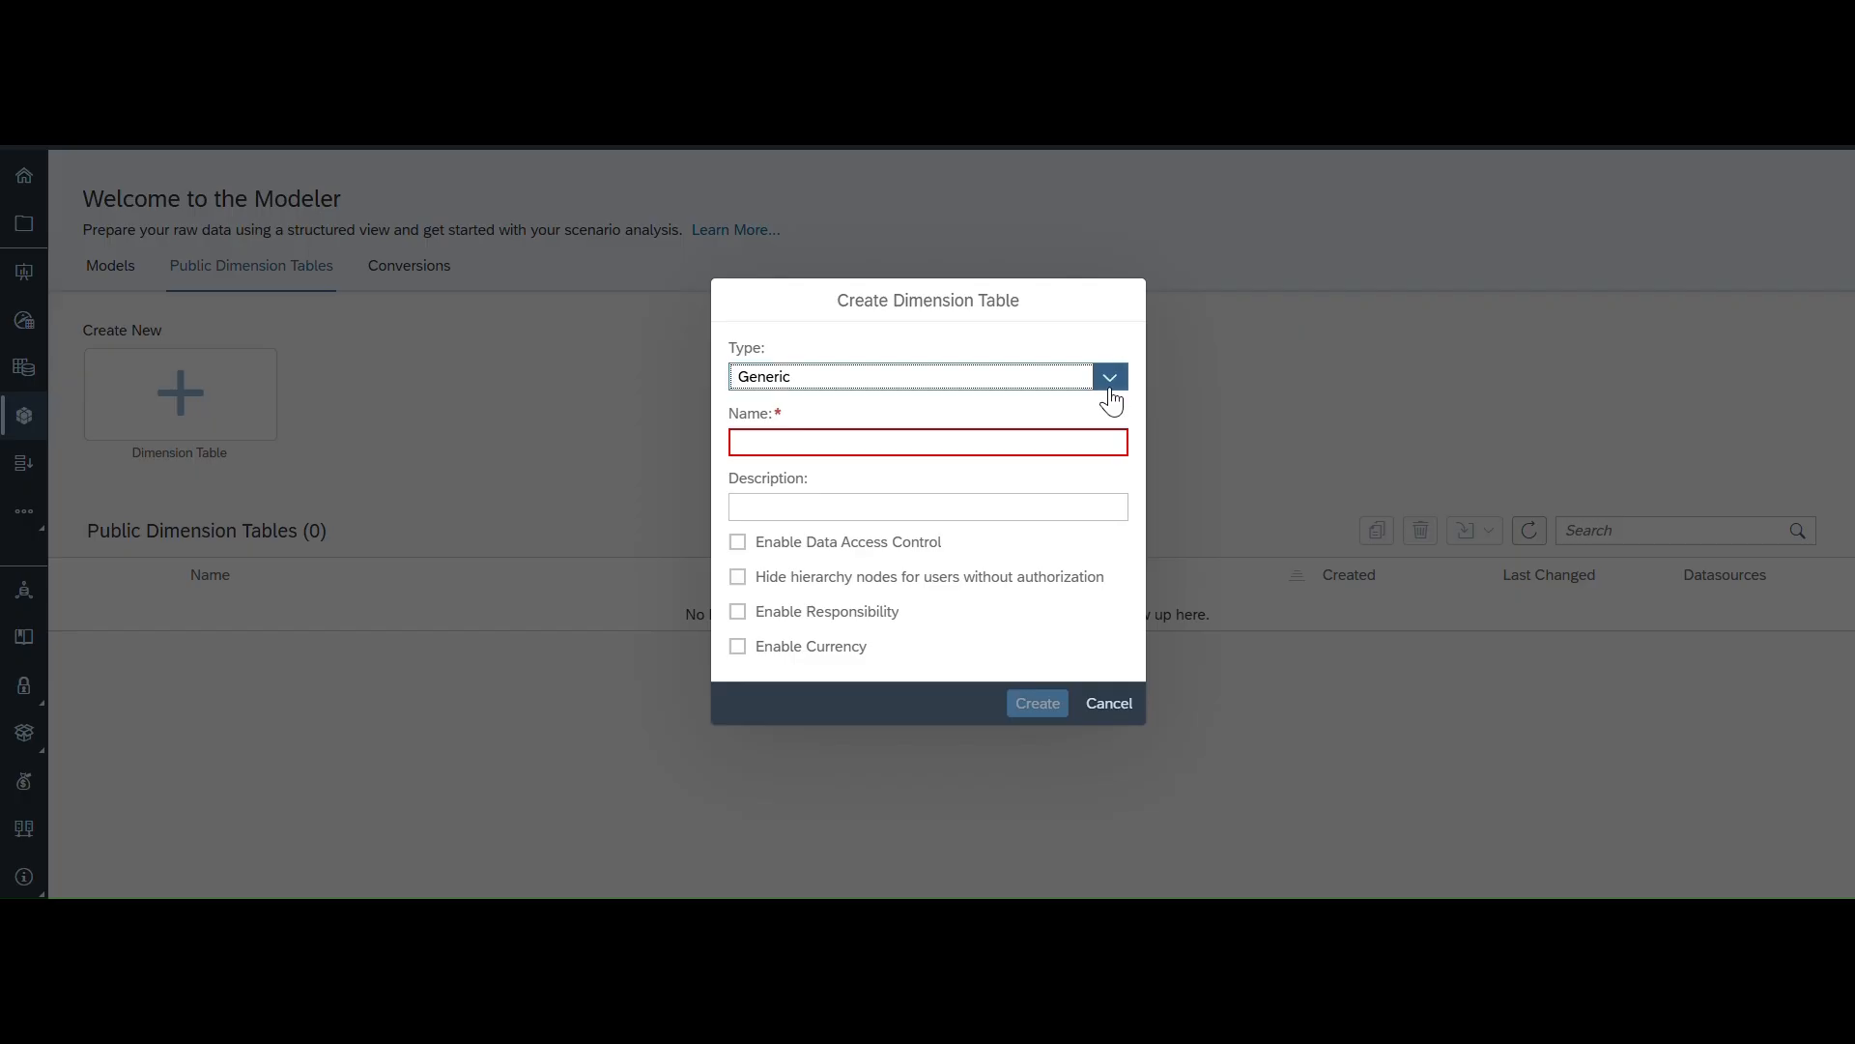
click(1109, 386)
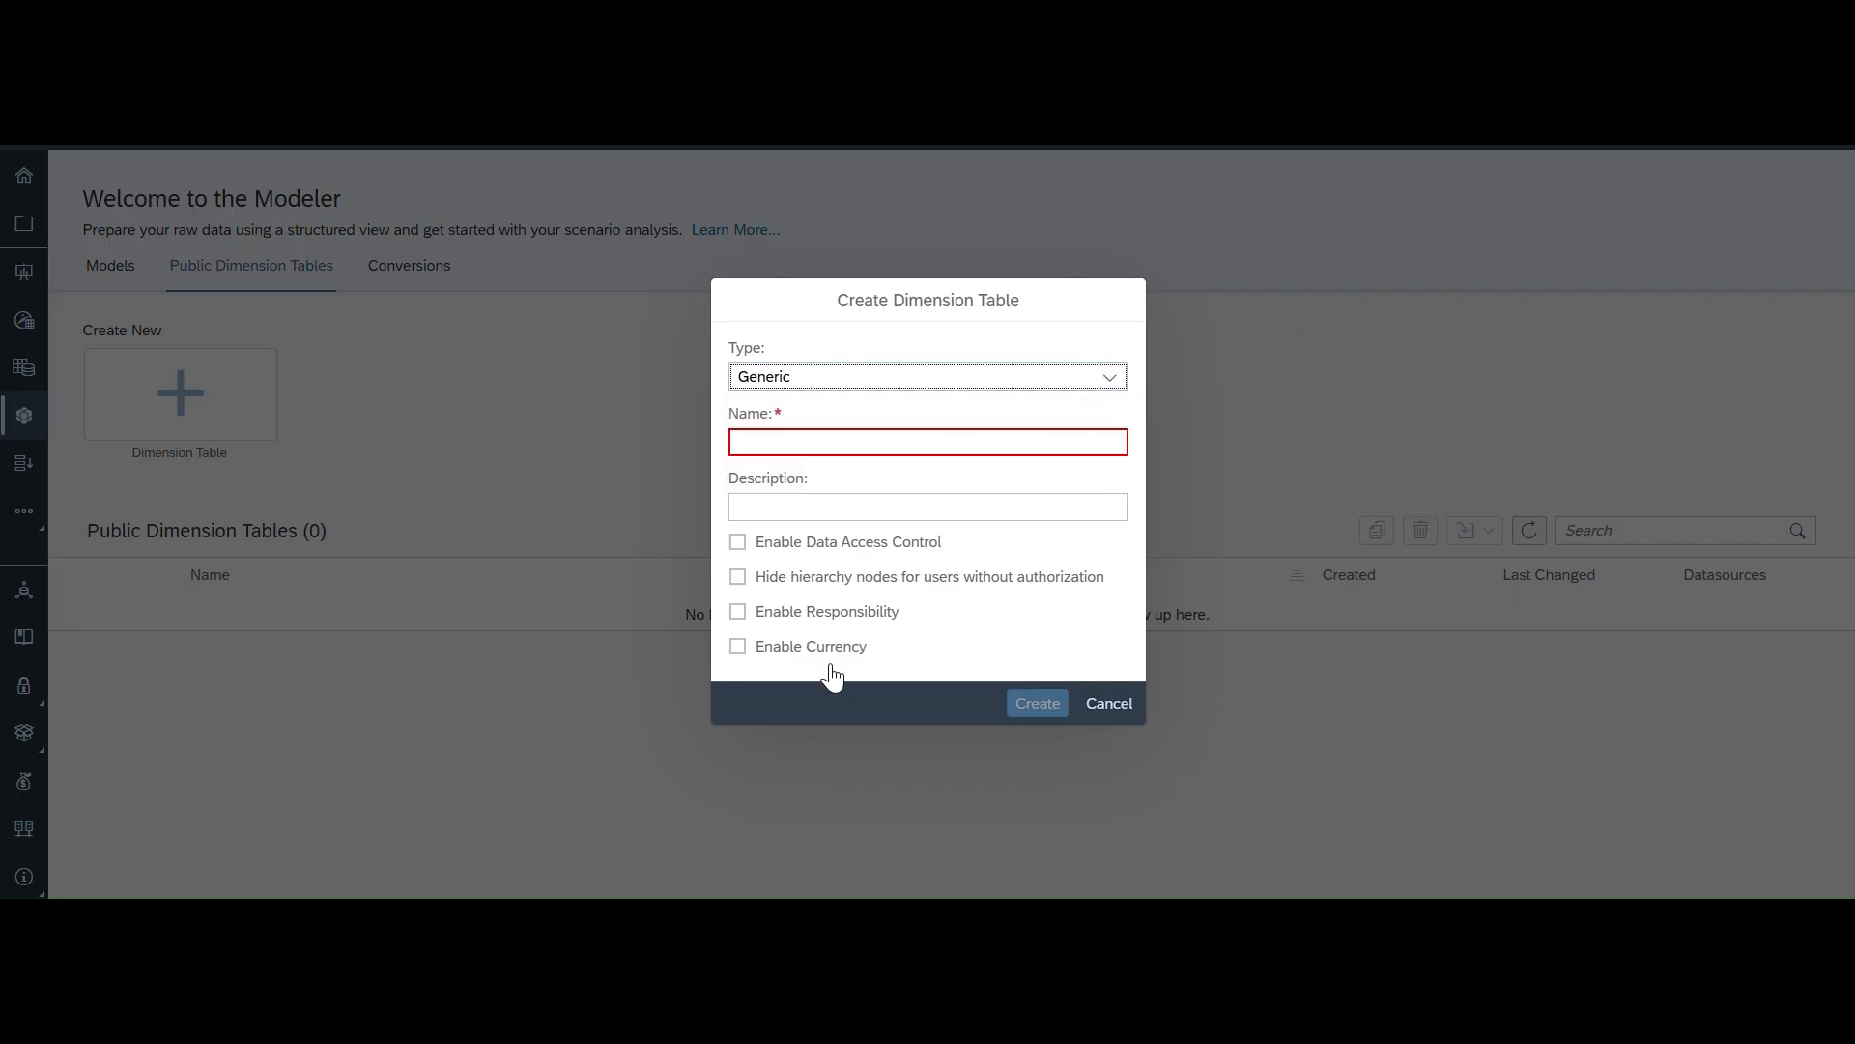
click(738, 647)
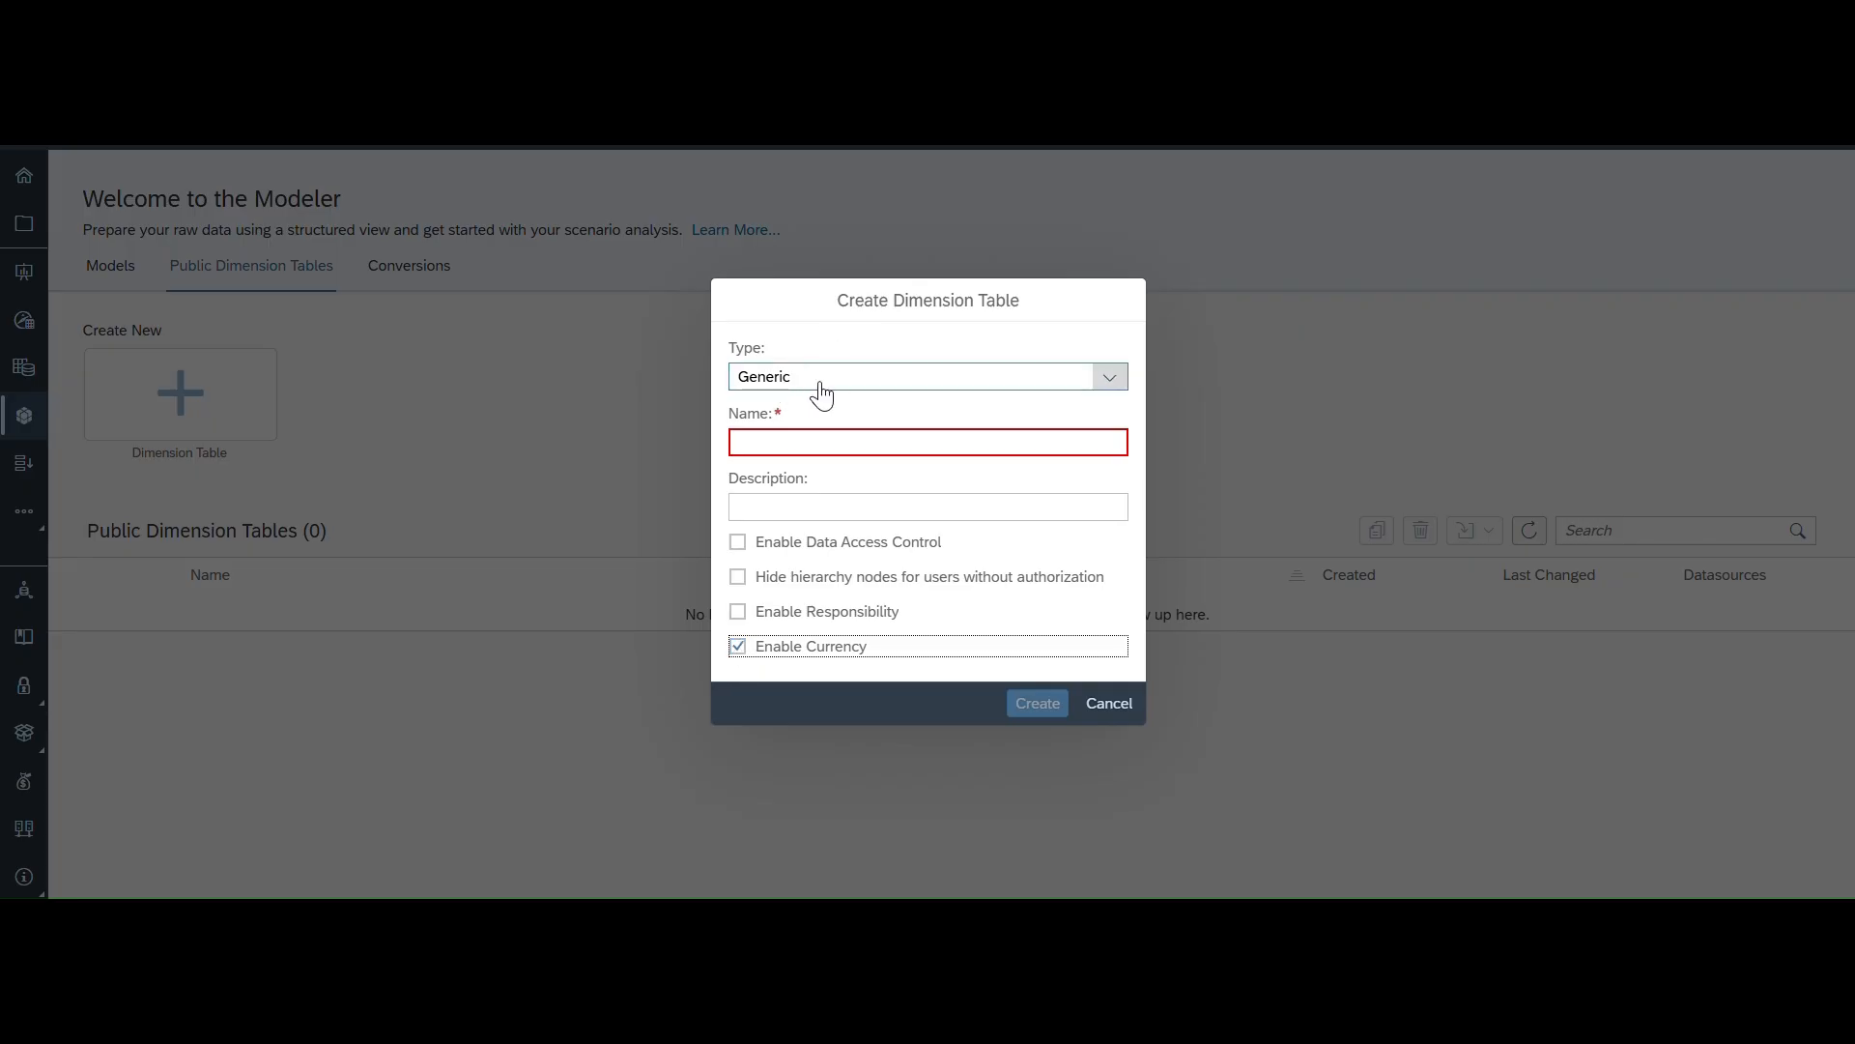
click(1116, 384)
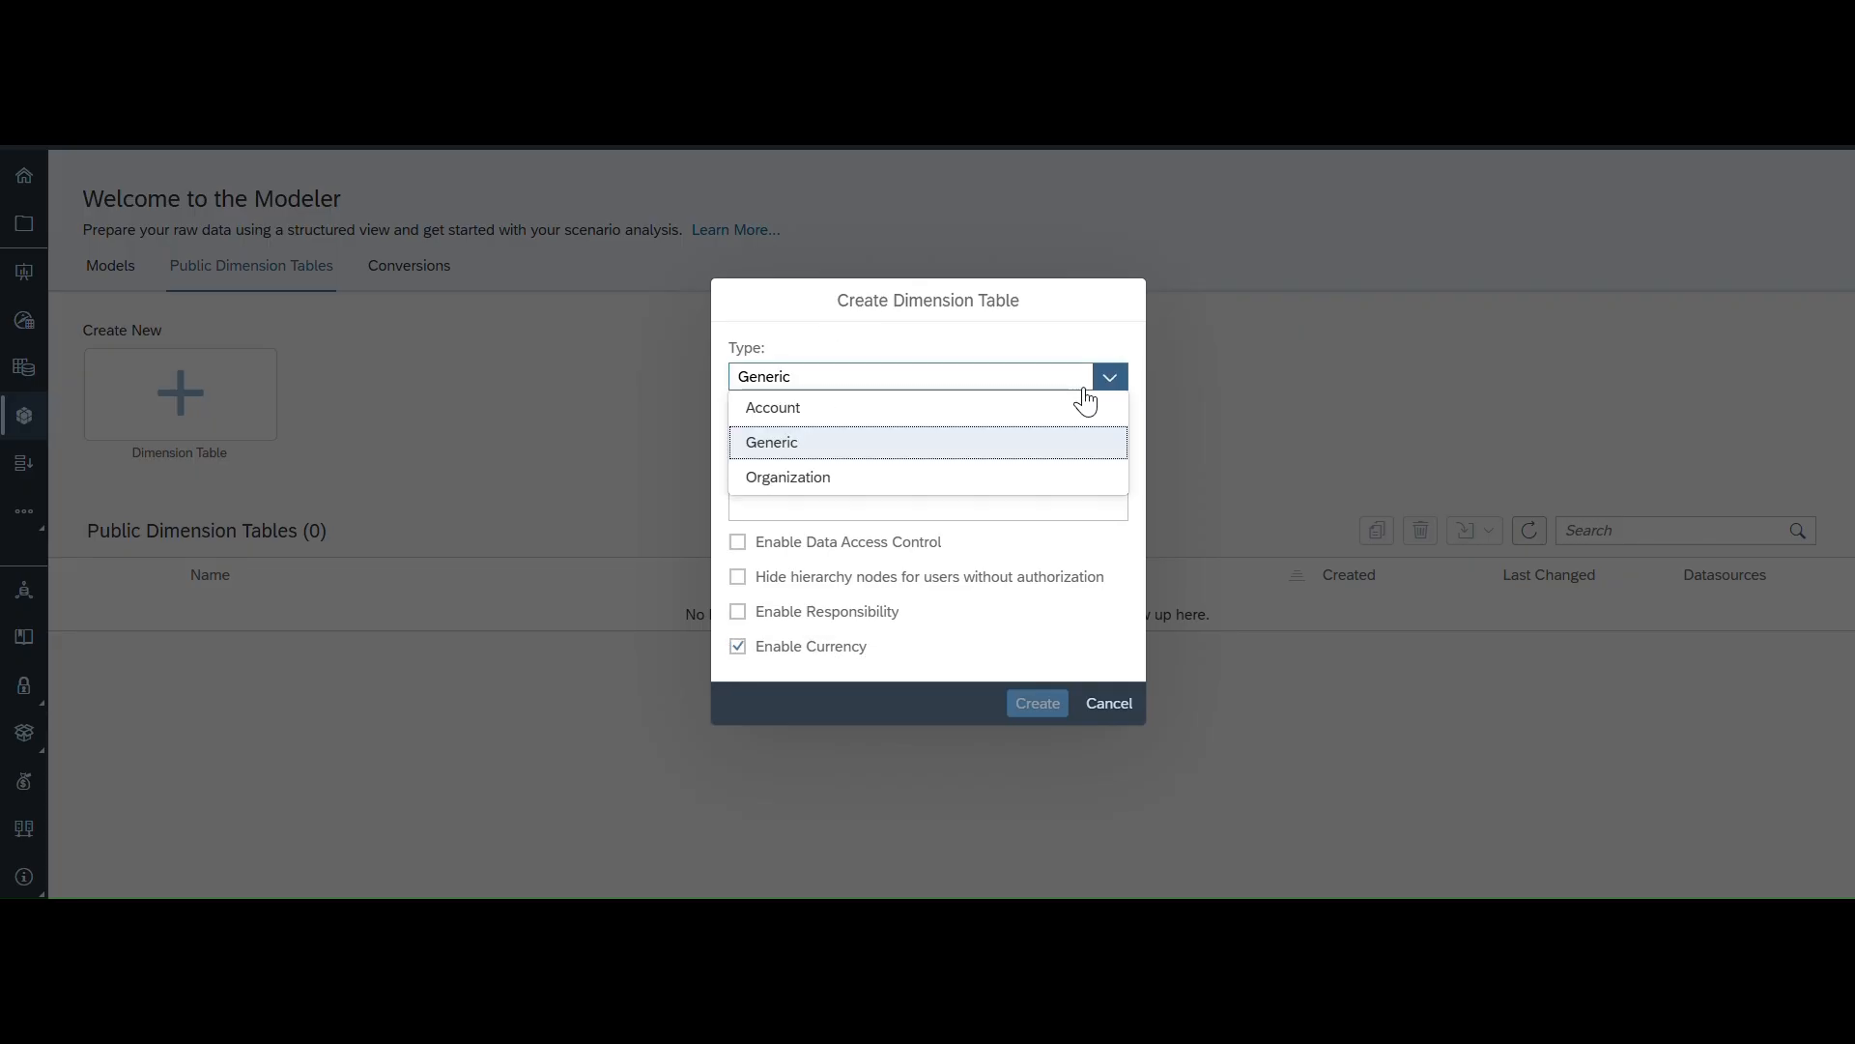
click(790, 477)
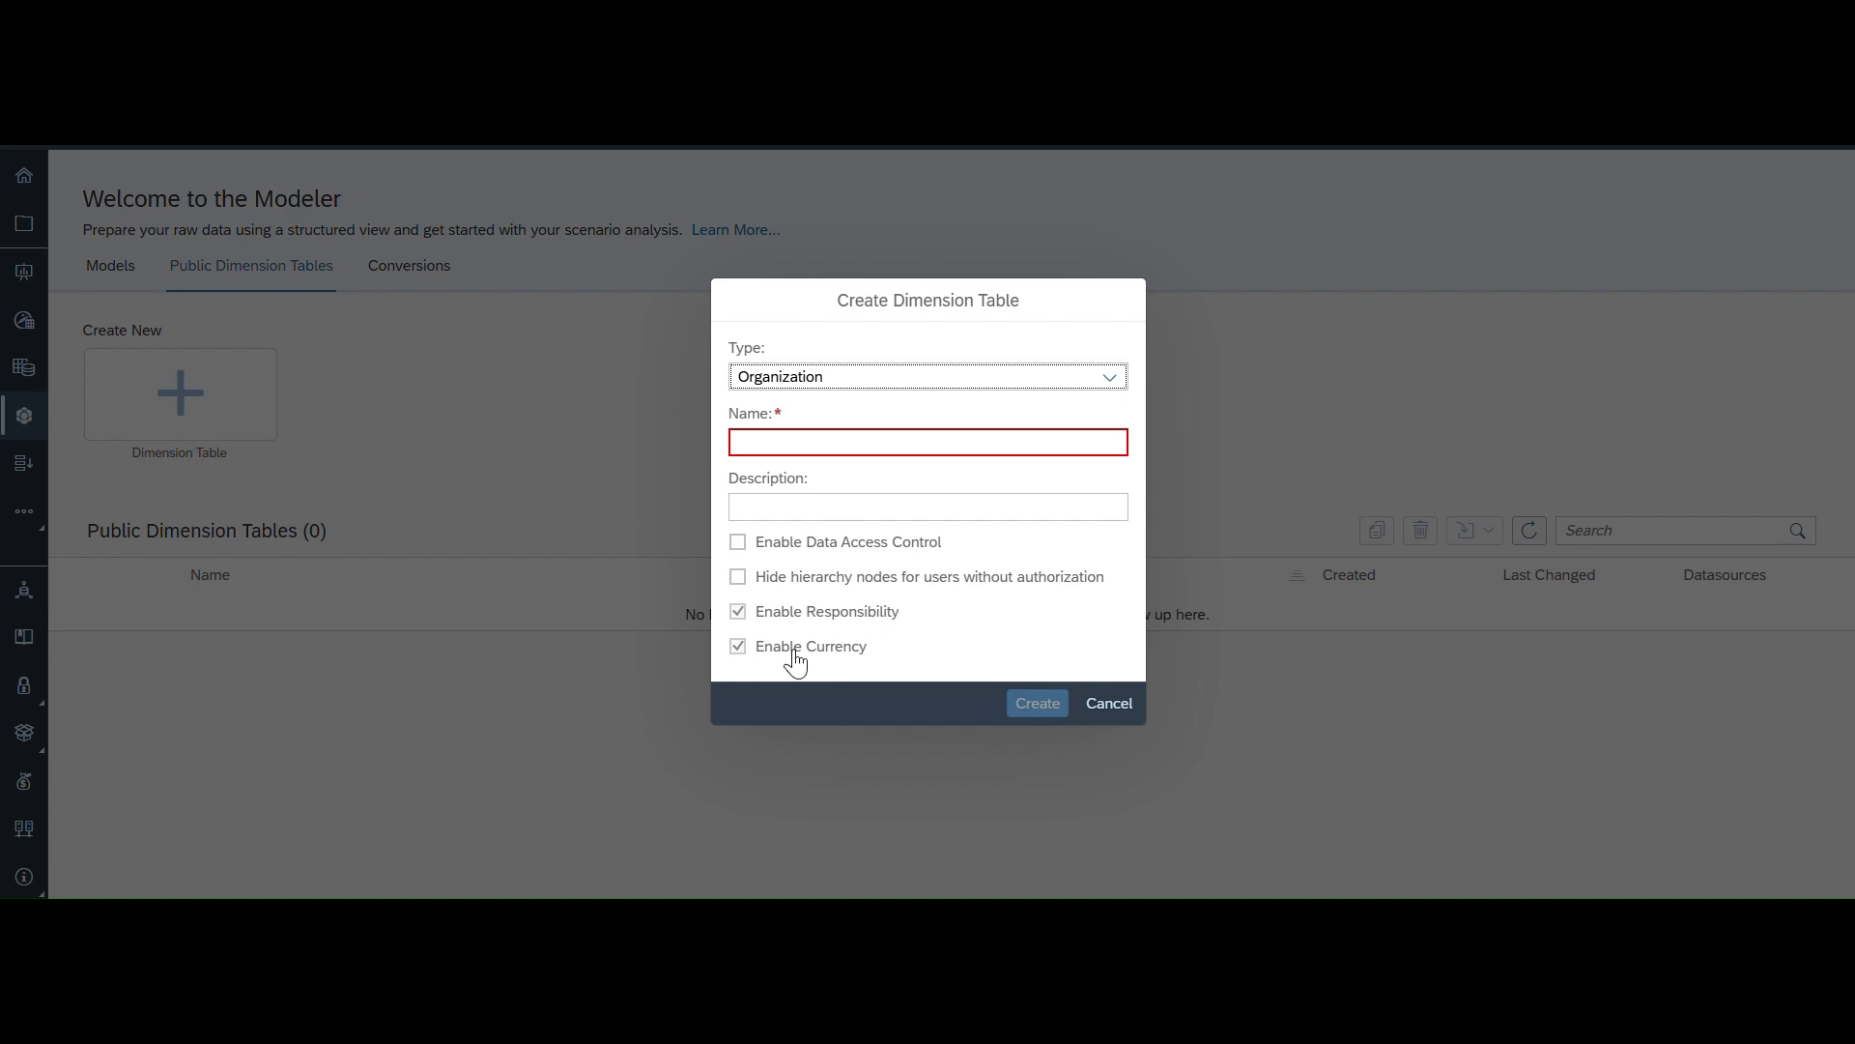
click(736, 617)
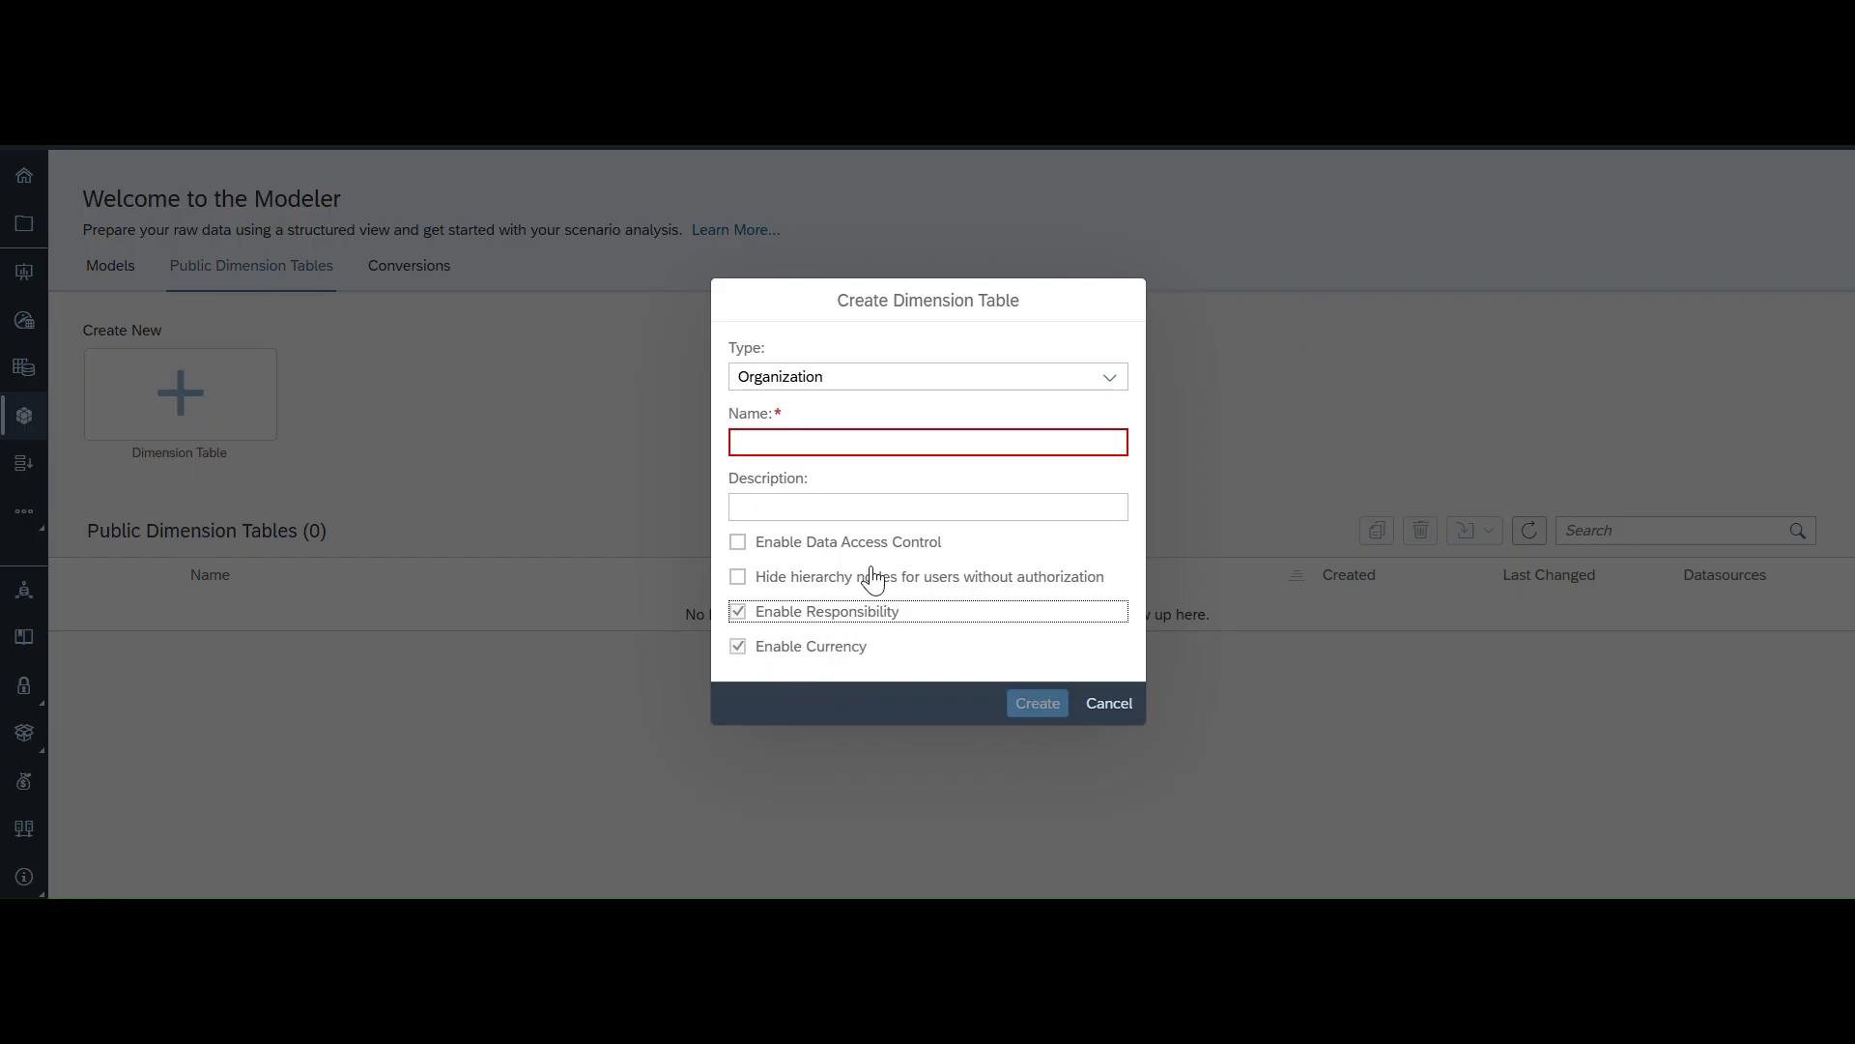
click(1111, 381)
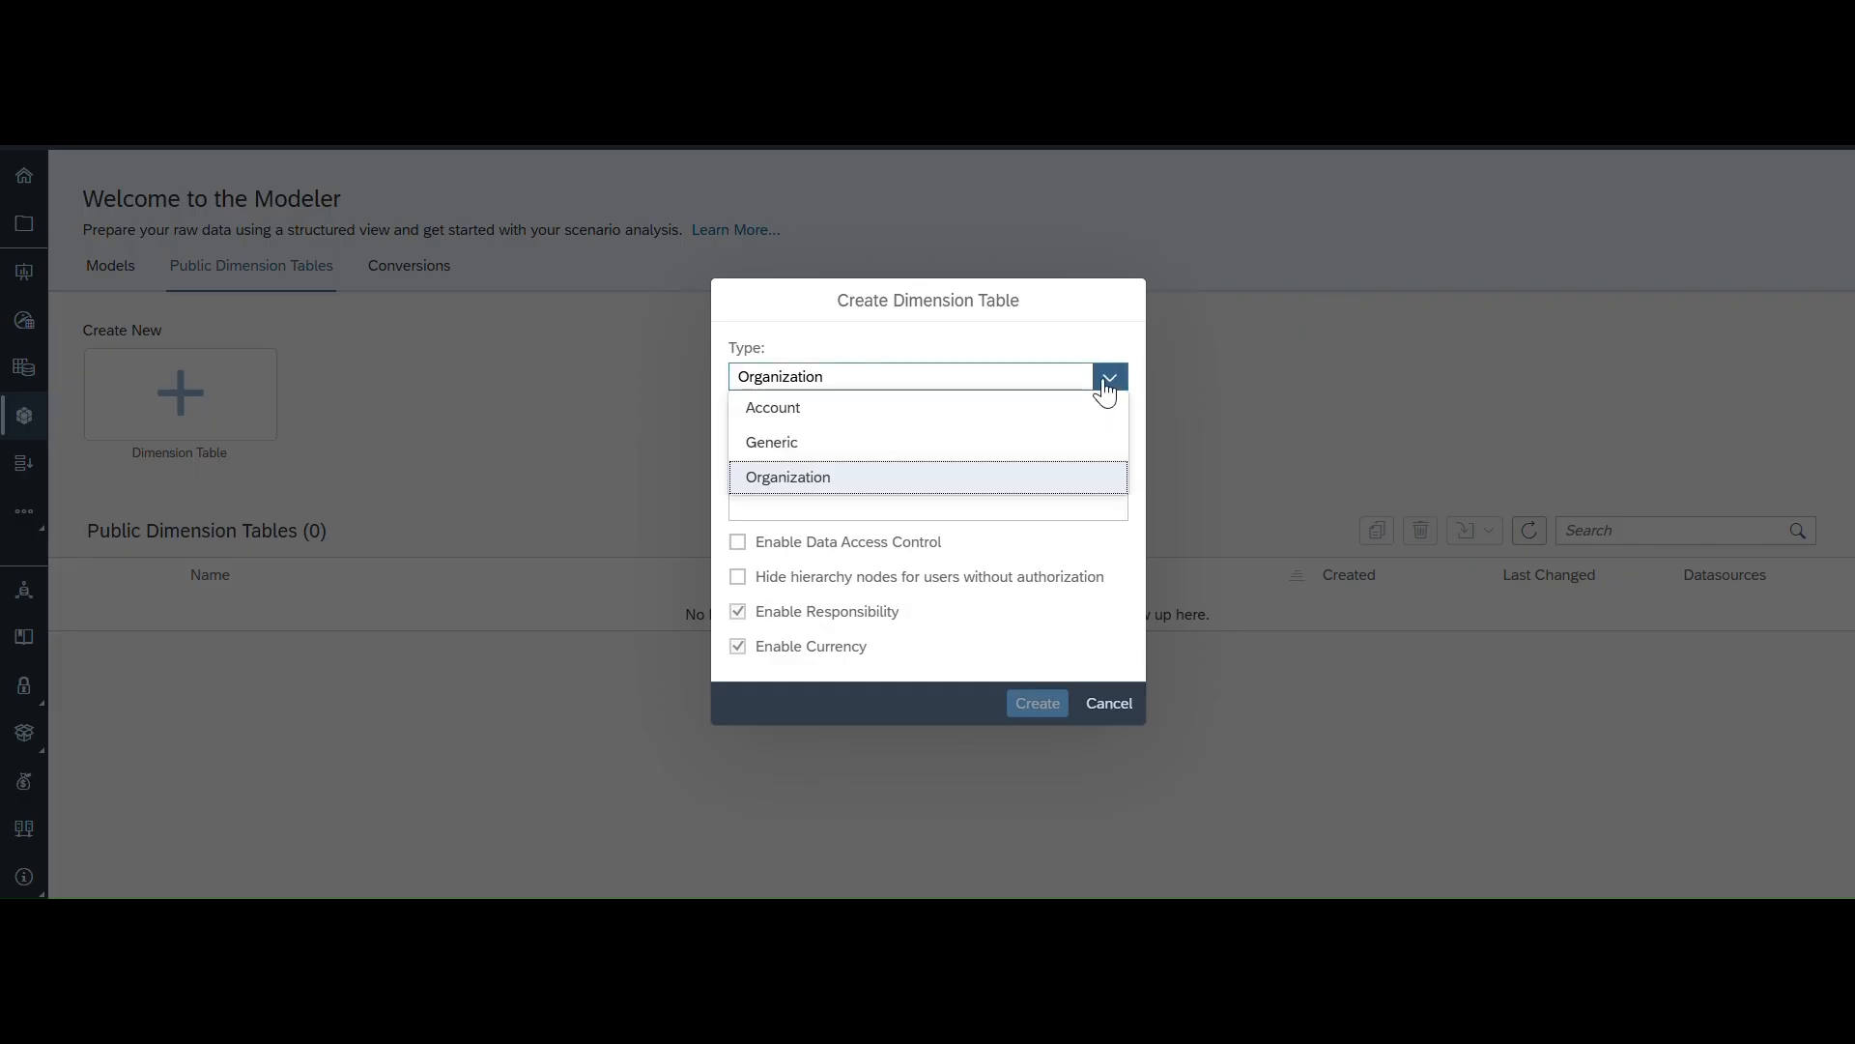
click(800, 443)
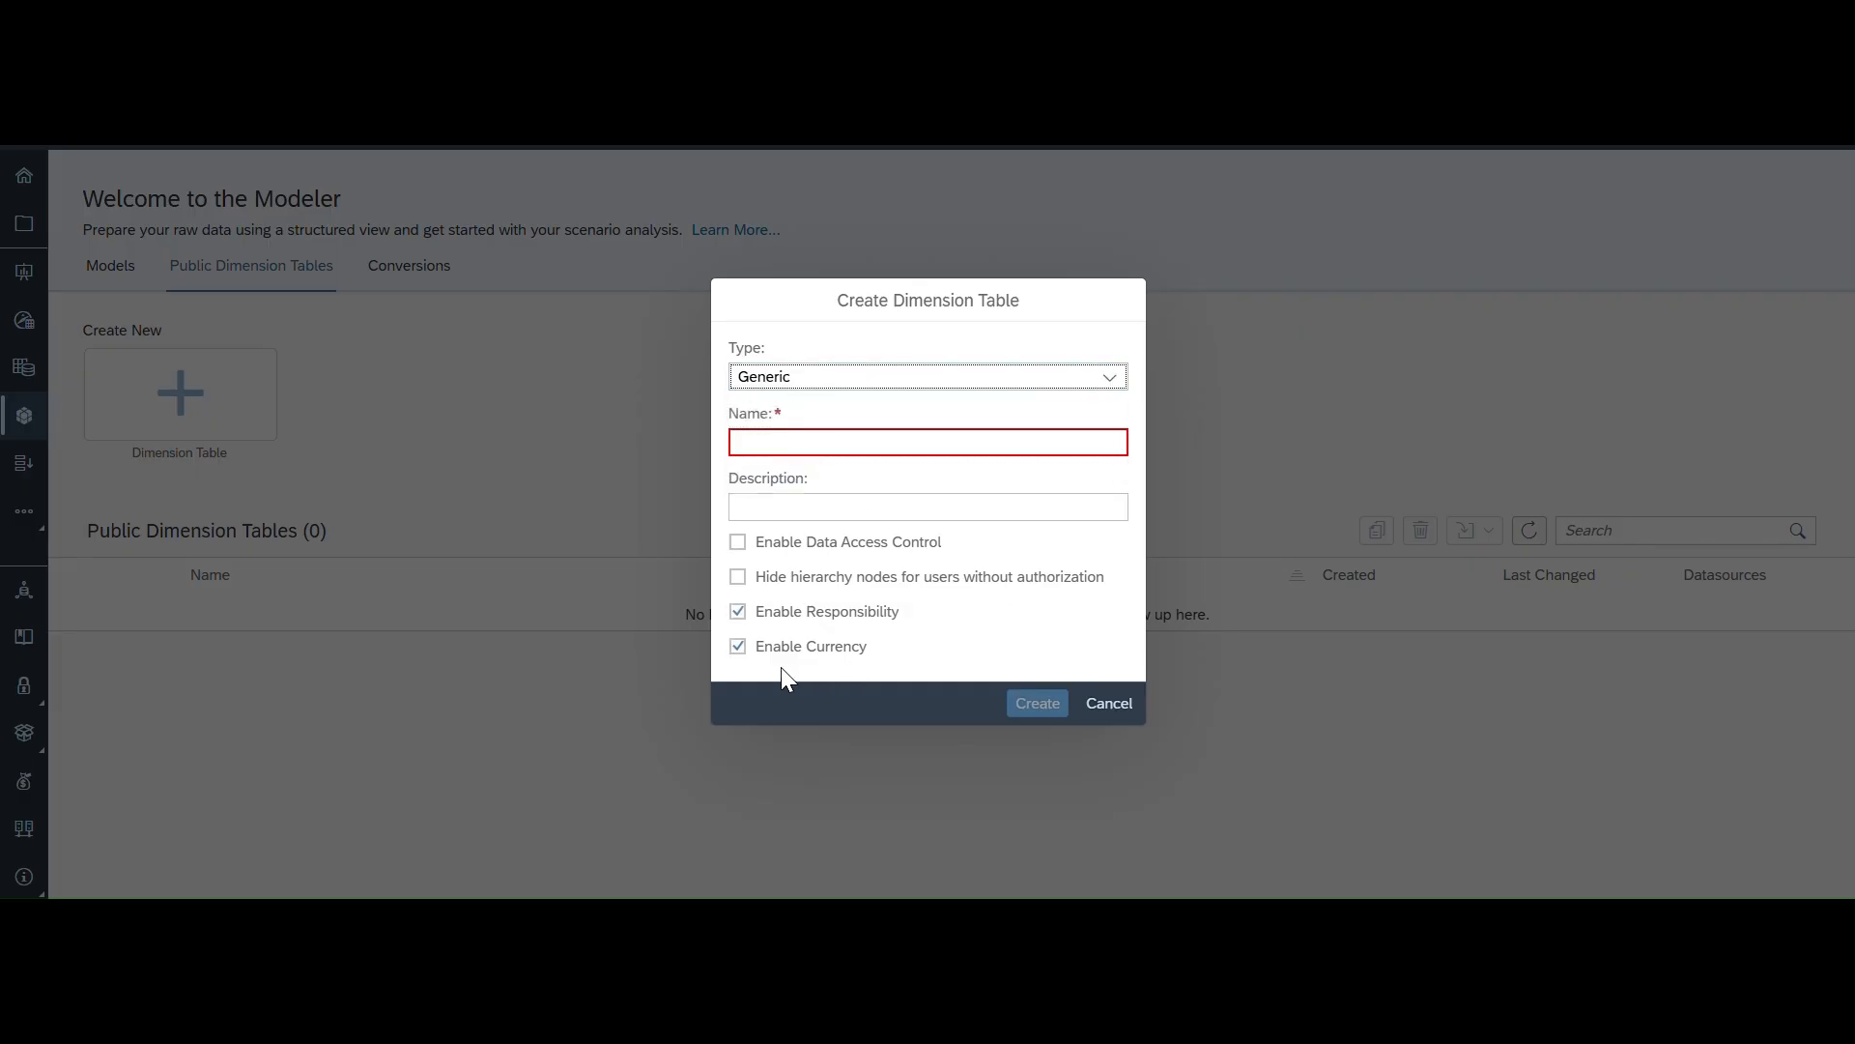
click(1110, 378)
click(802, 477)
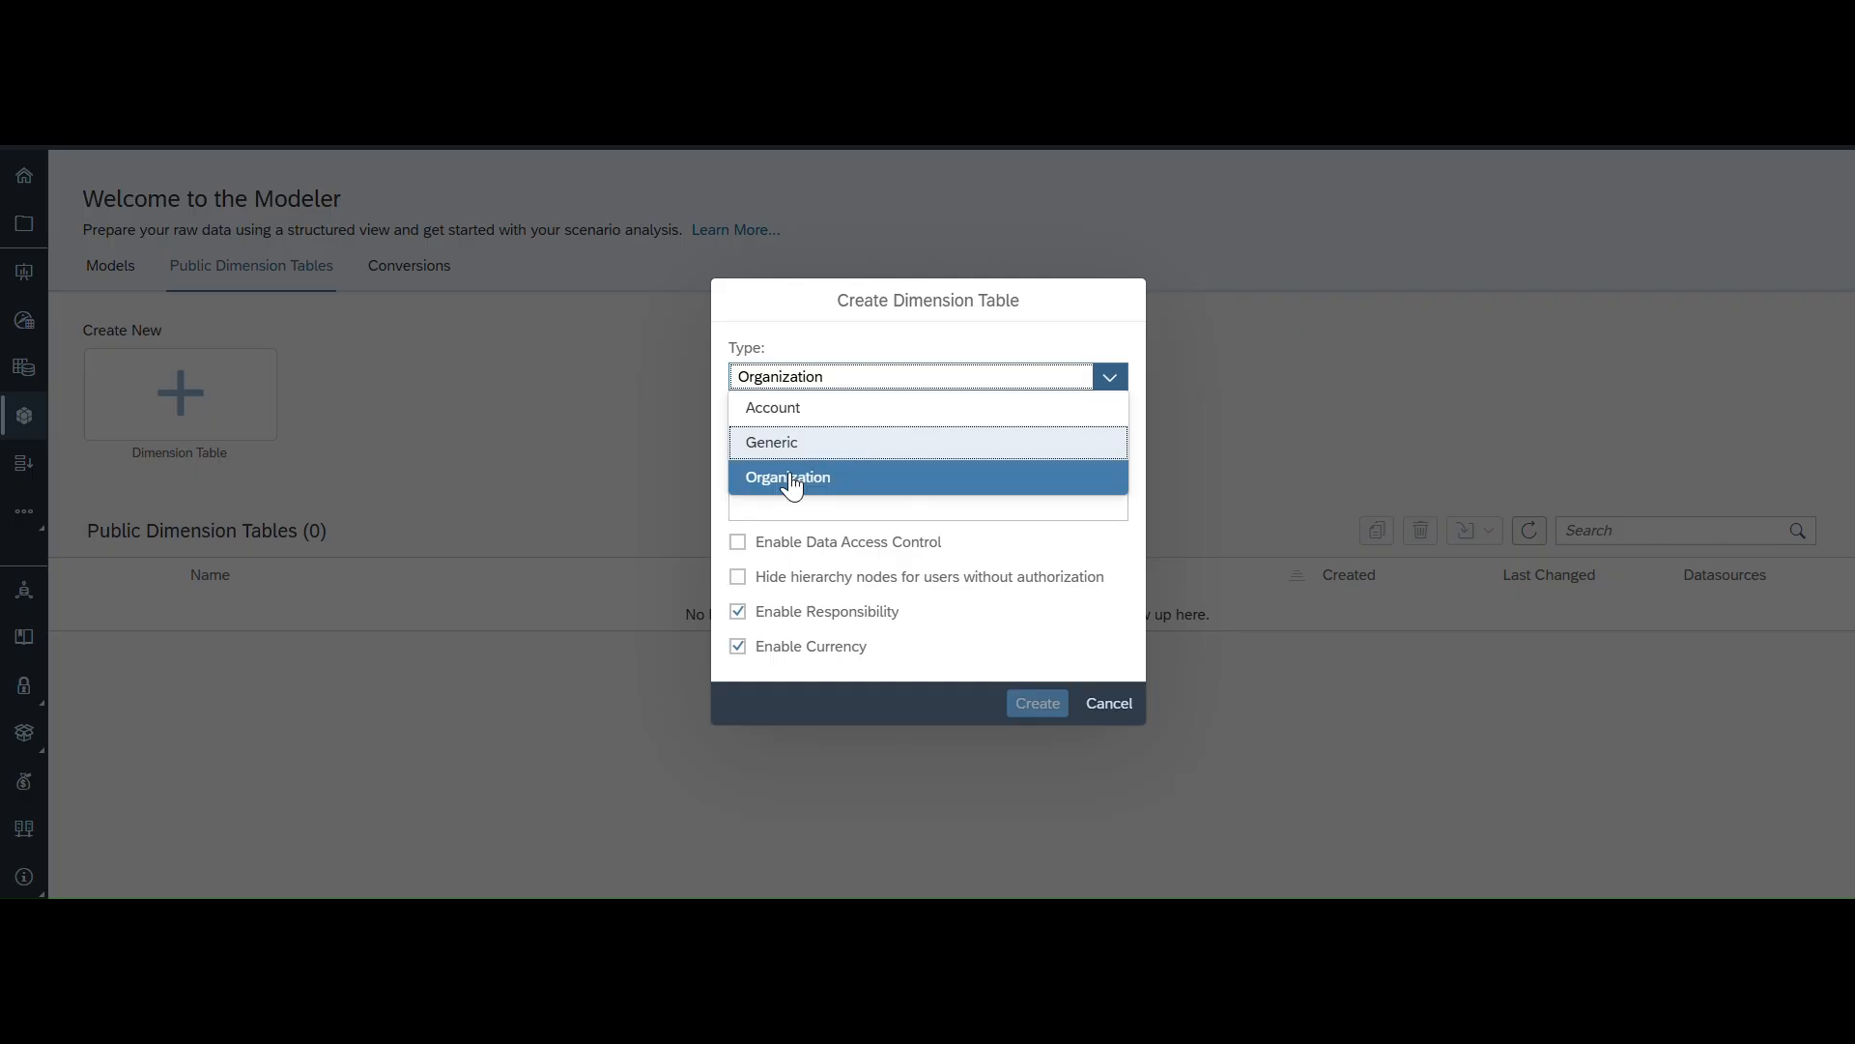
click(1110, 376)
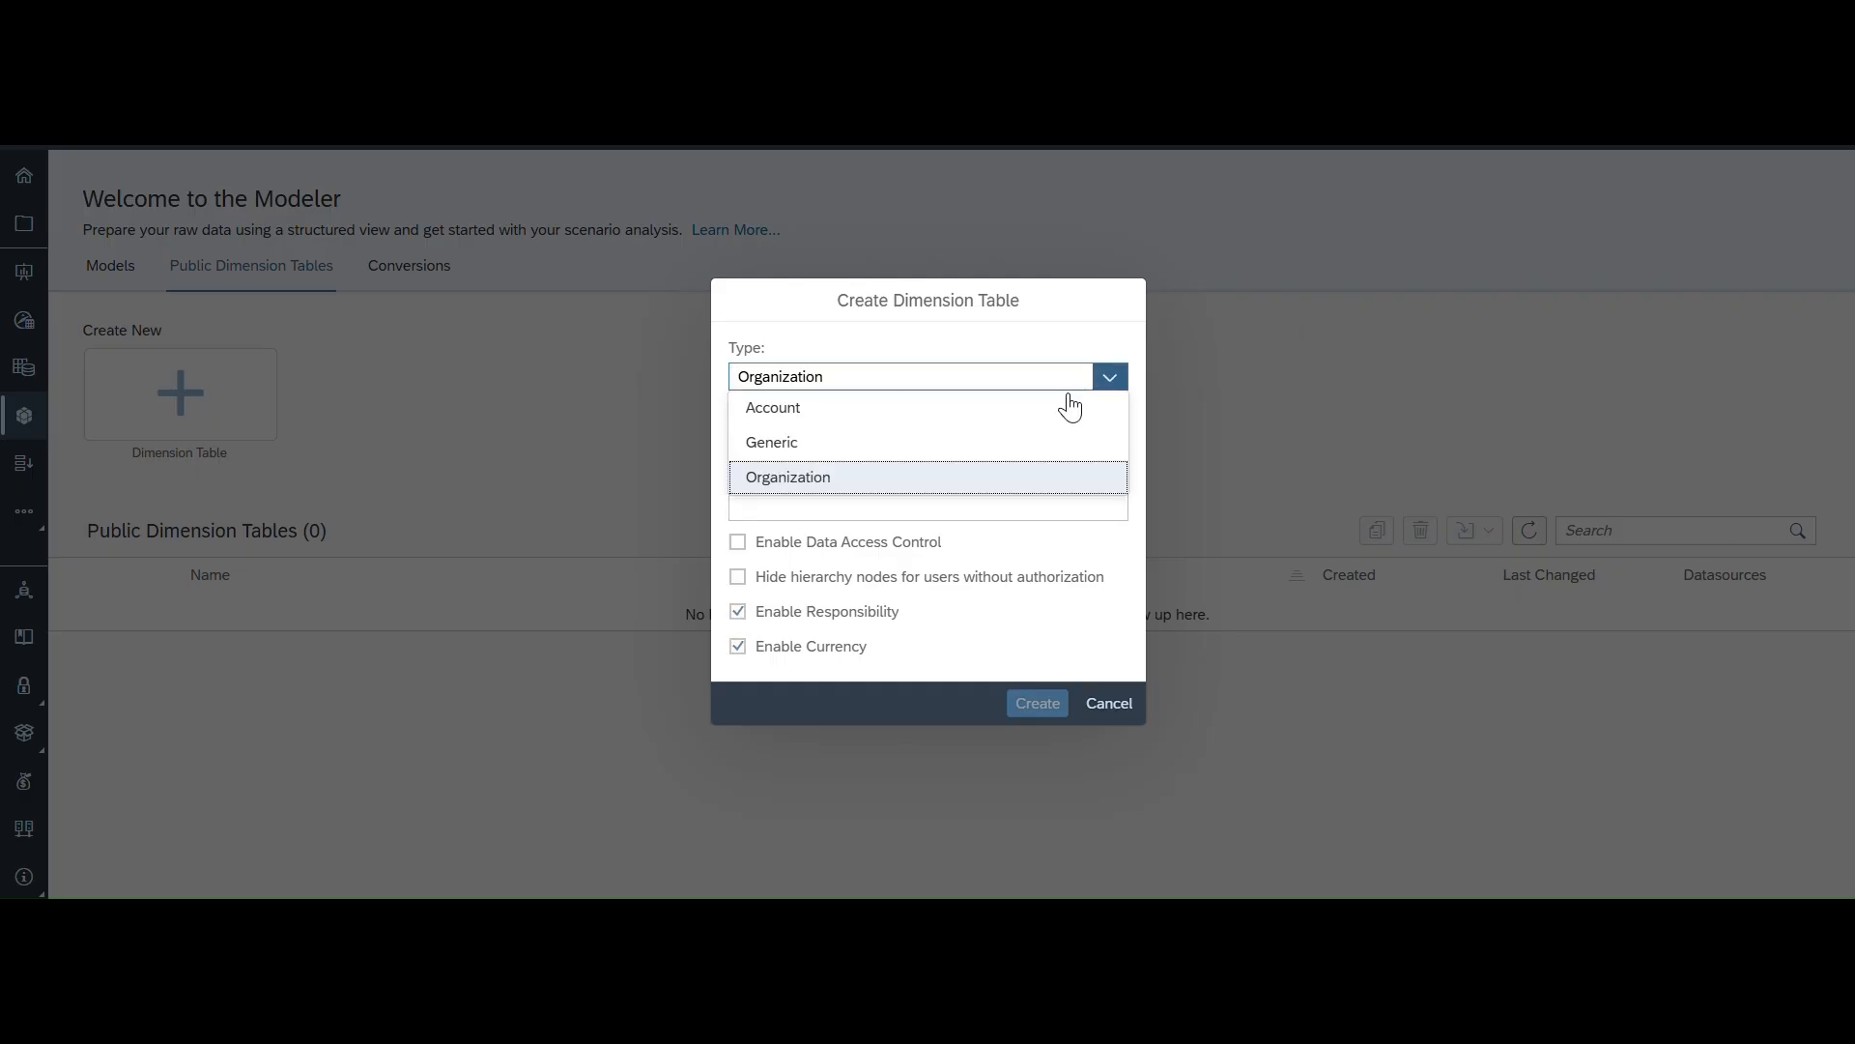
click(779, 440)
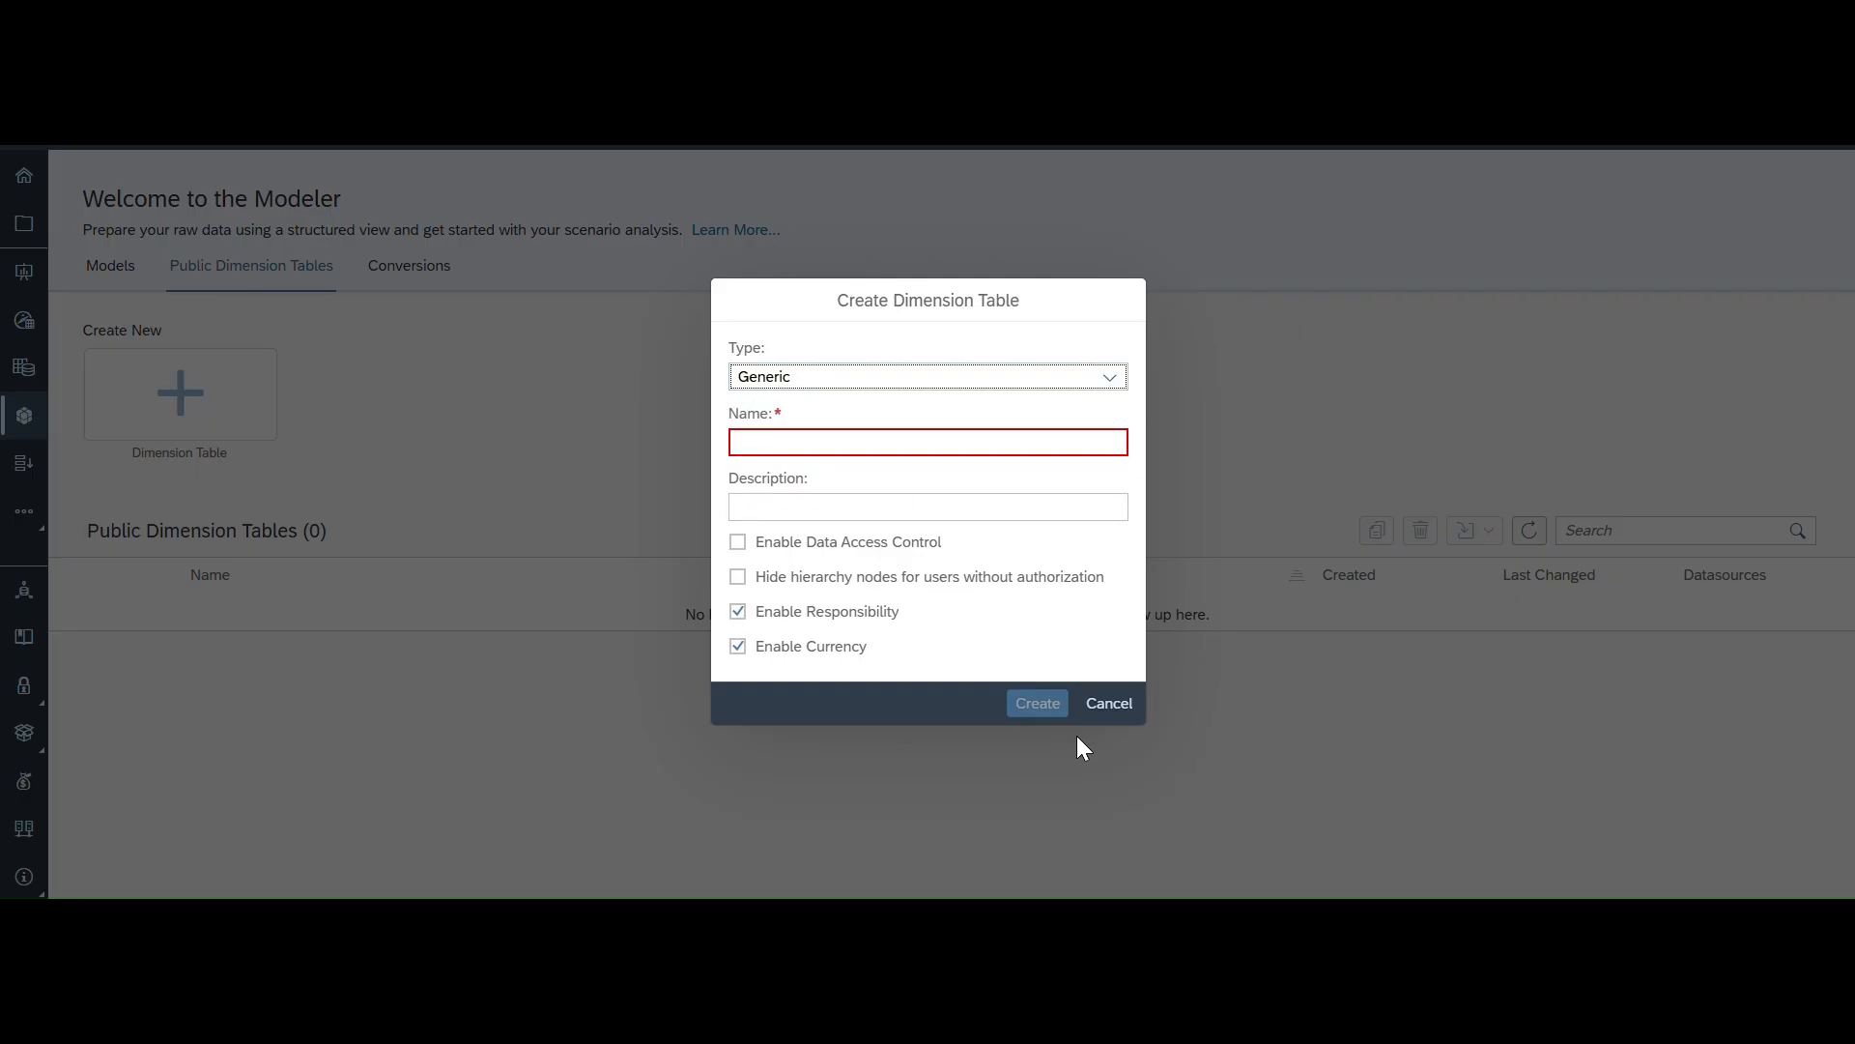
click(1109, 705)
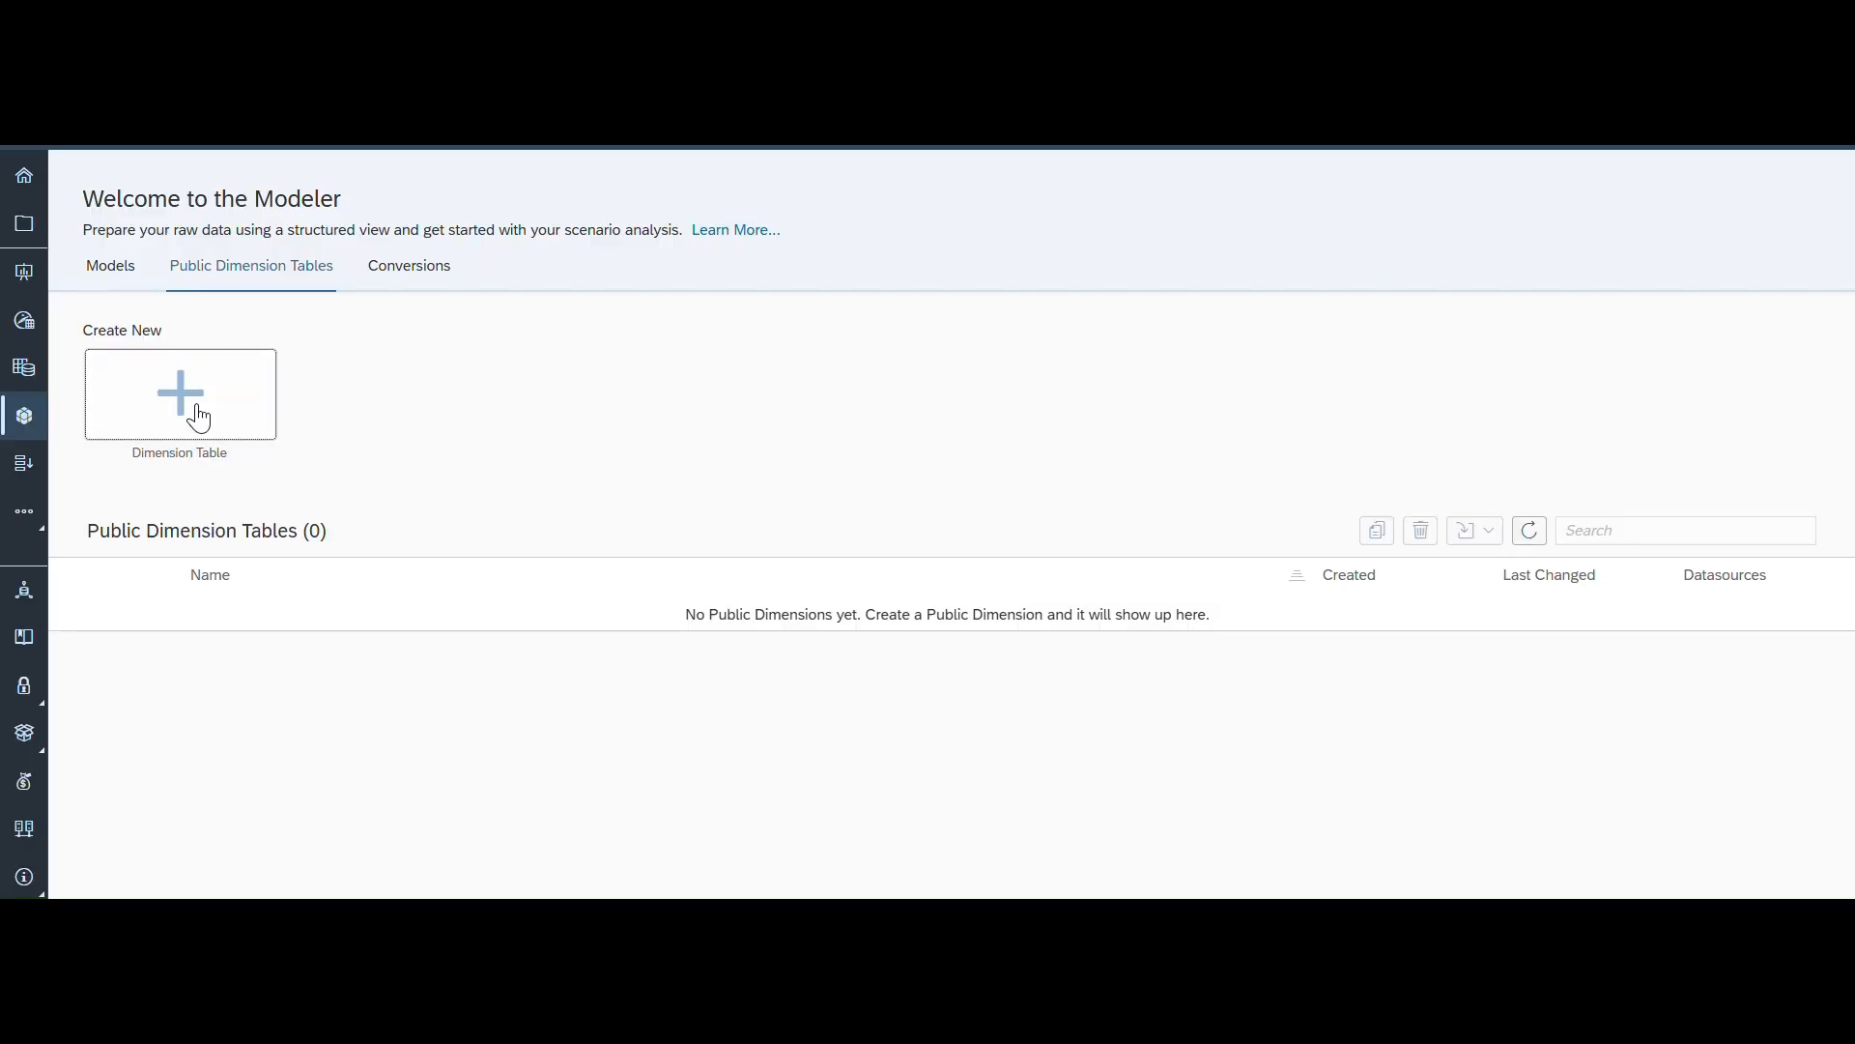
- Create a Generic dimension table named D_Country with the description Counrty Data
click(145, 392)
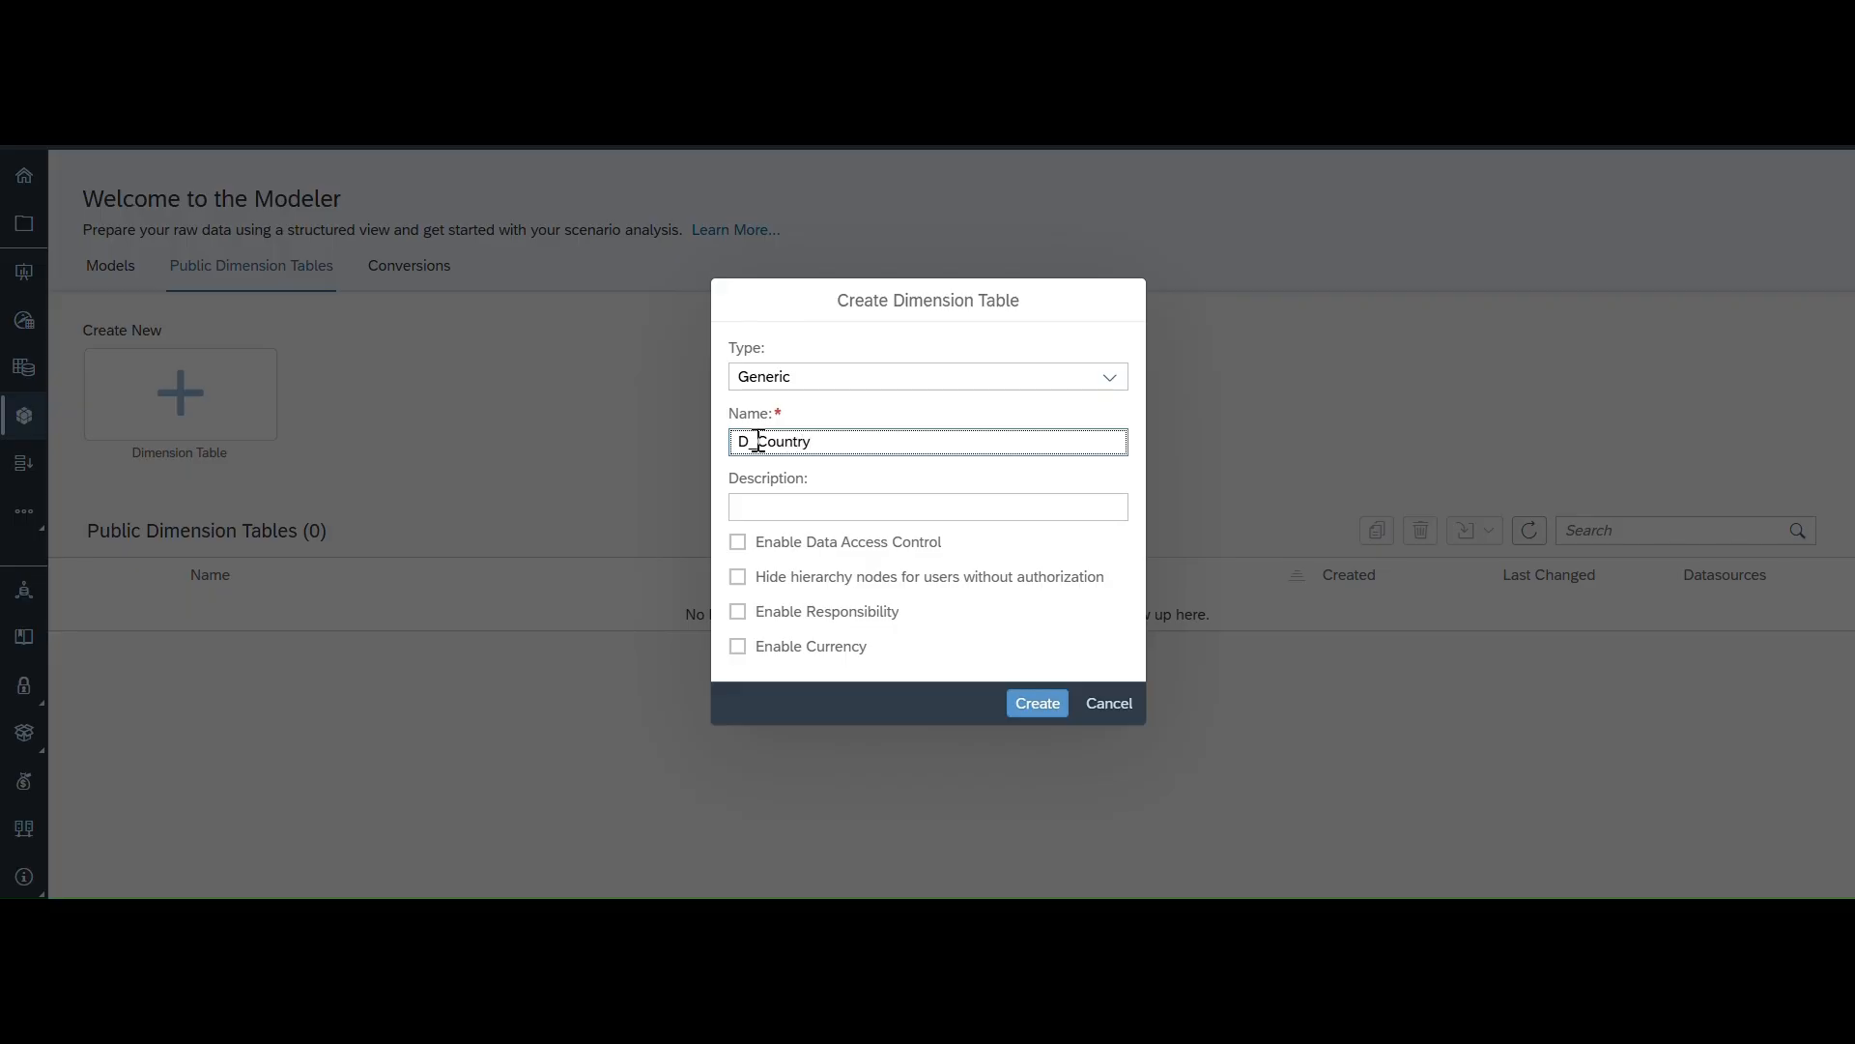
click(786, 508)
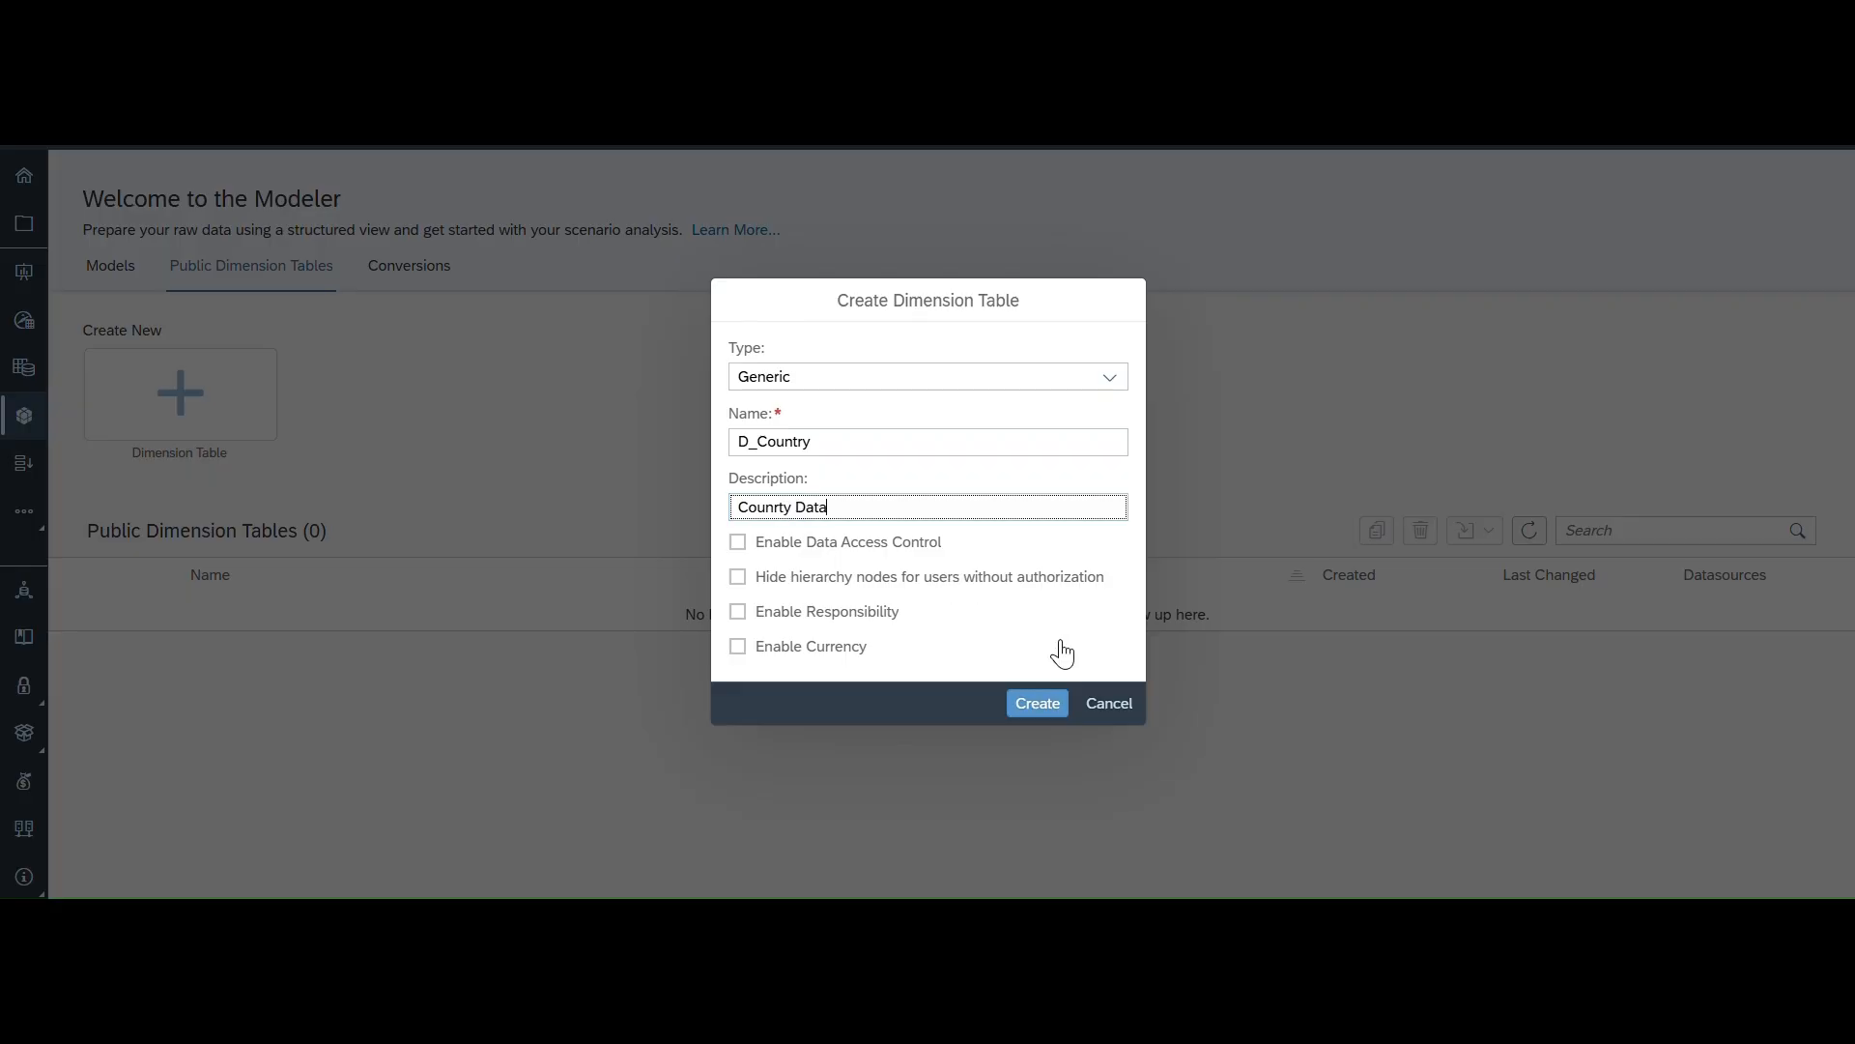
click(1031, 712)
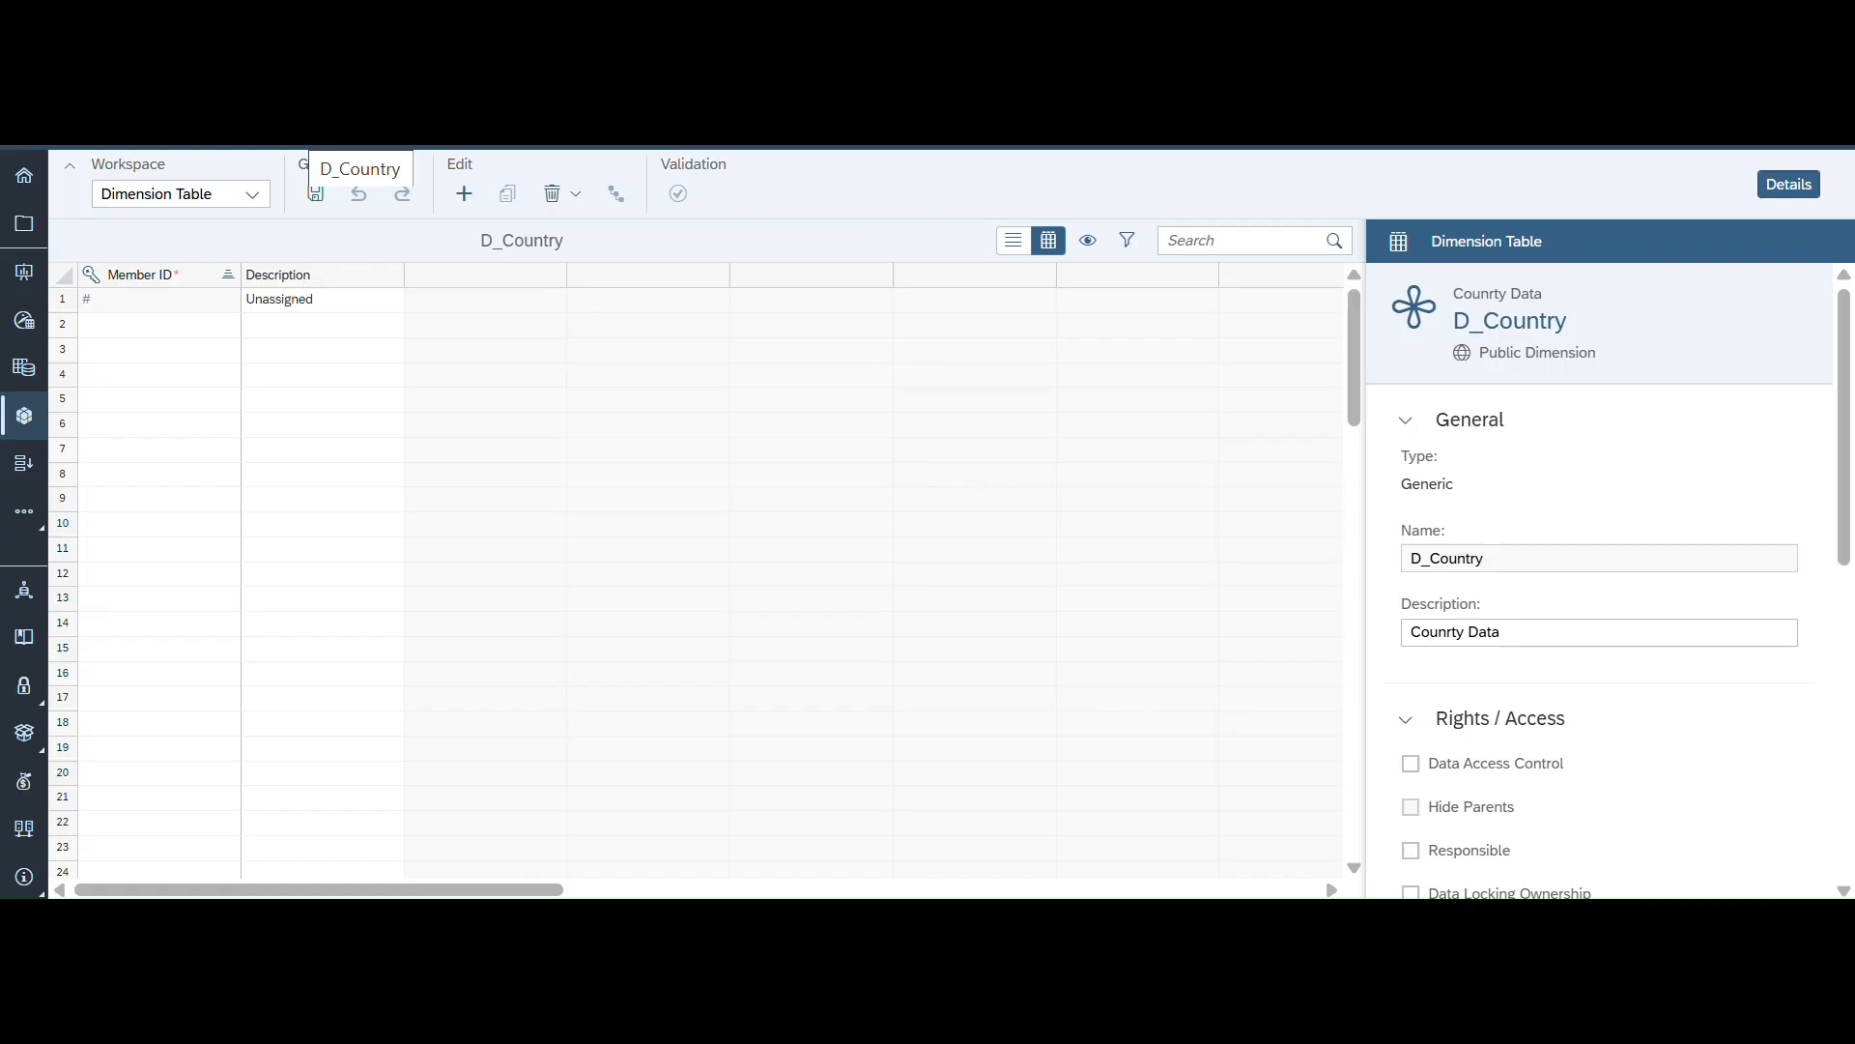
- Review the new dimension's details and save the D_Country dimension table
scroll(1491, 613, down, 3)
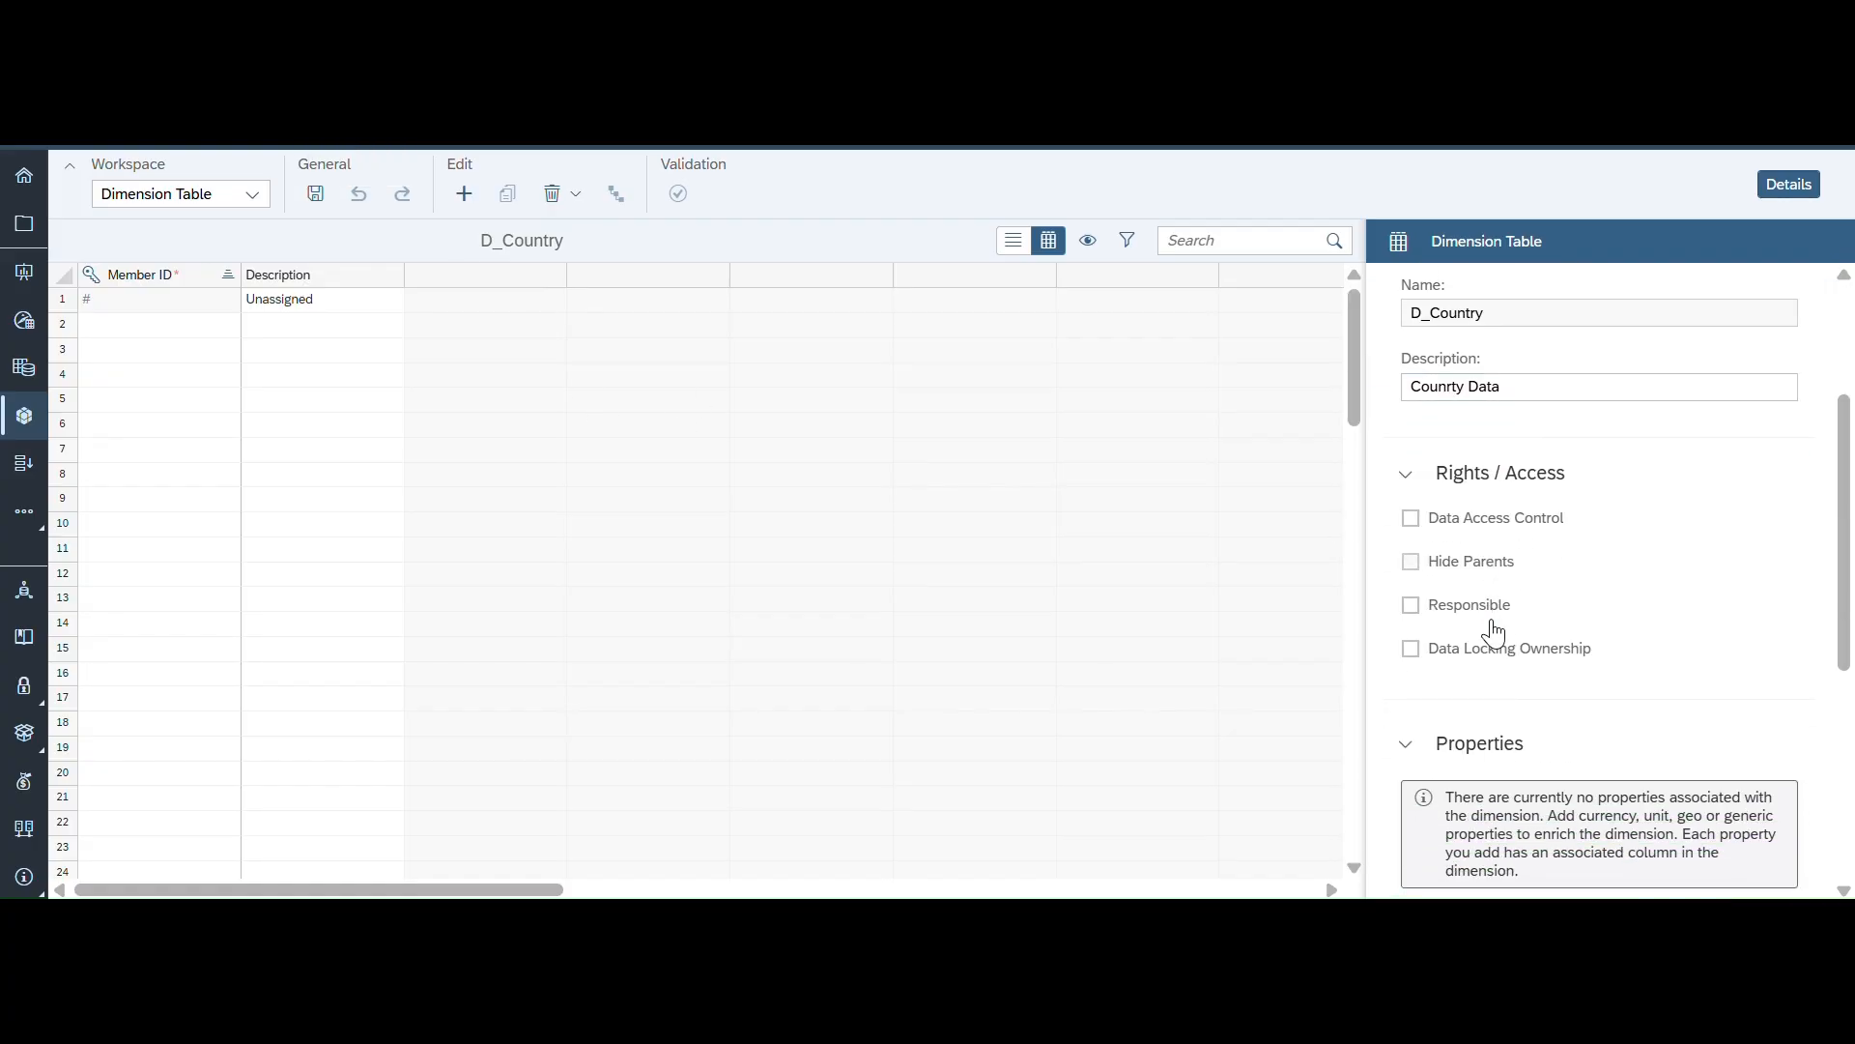
scroll(1493, 632, down, 5)
scroll(1493, 620, up, 6)
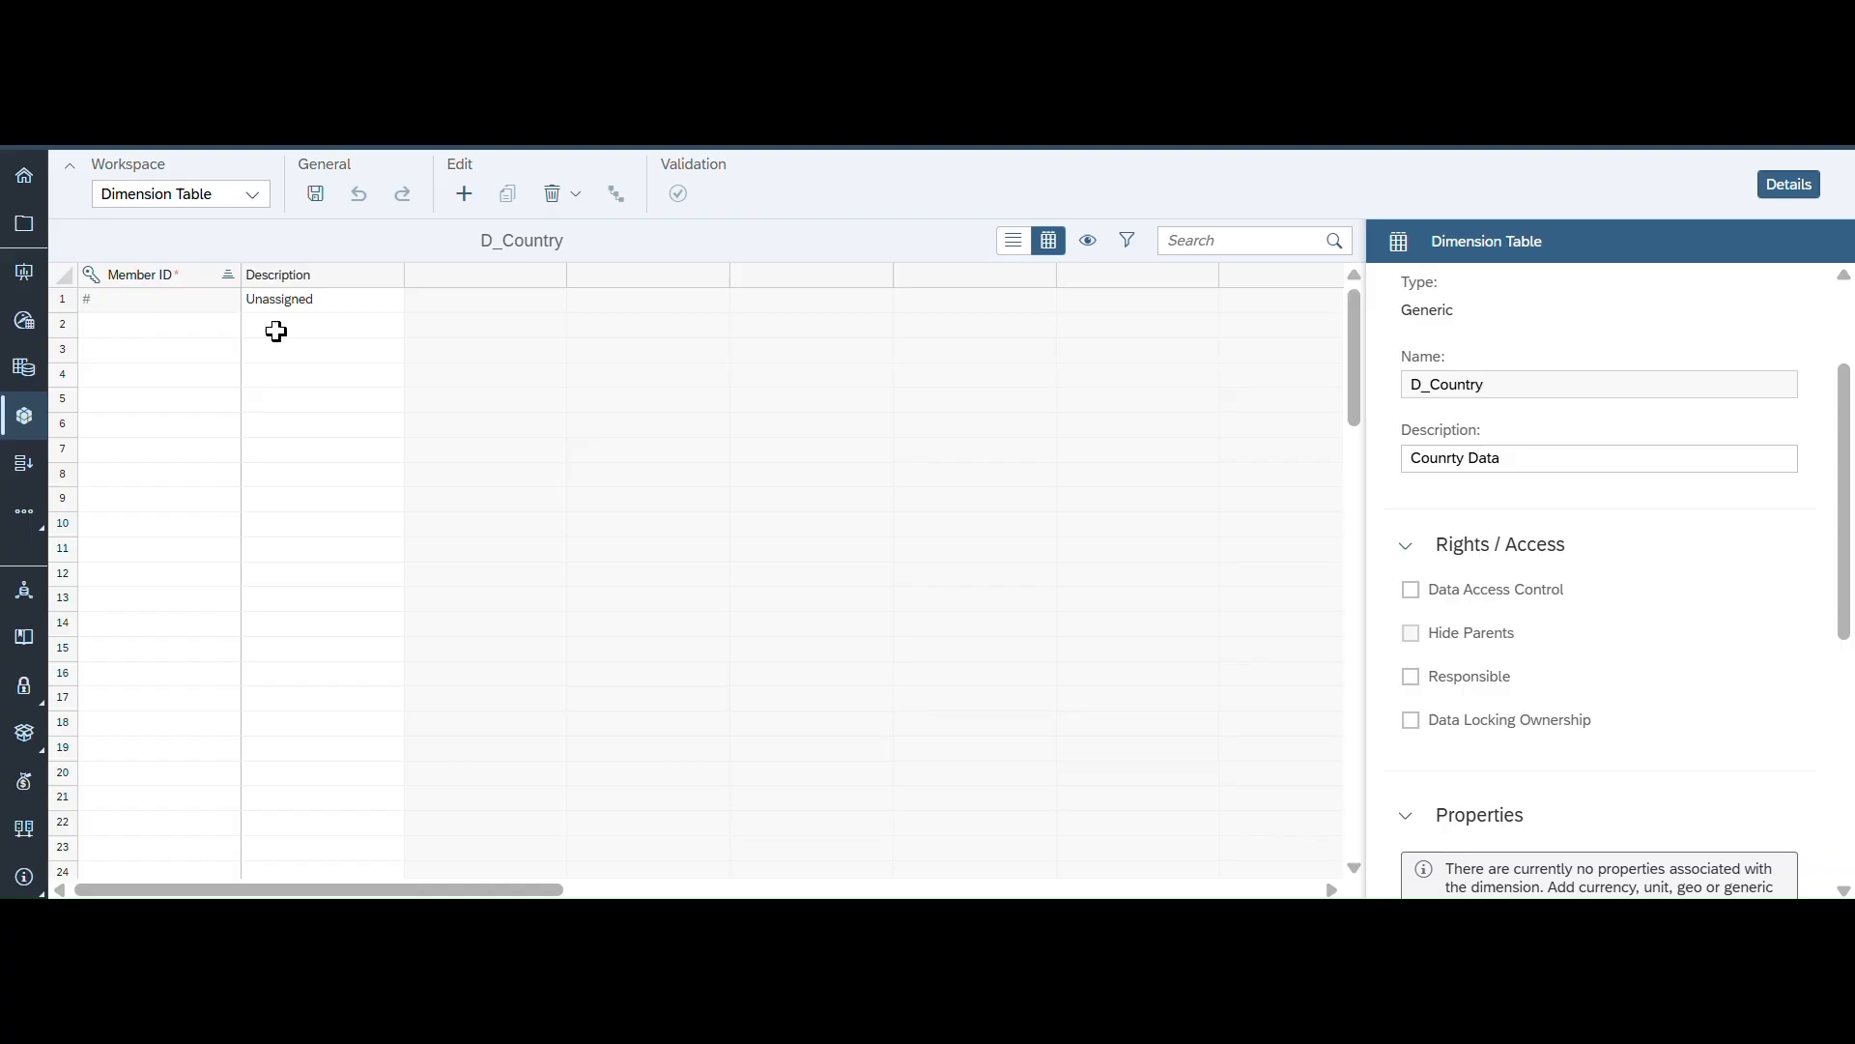
click(251, 197)
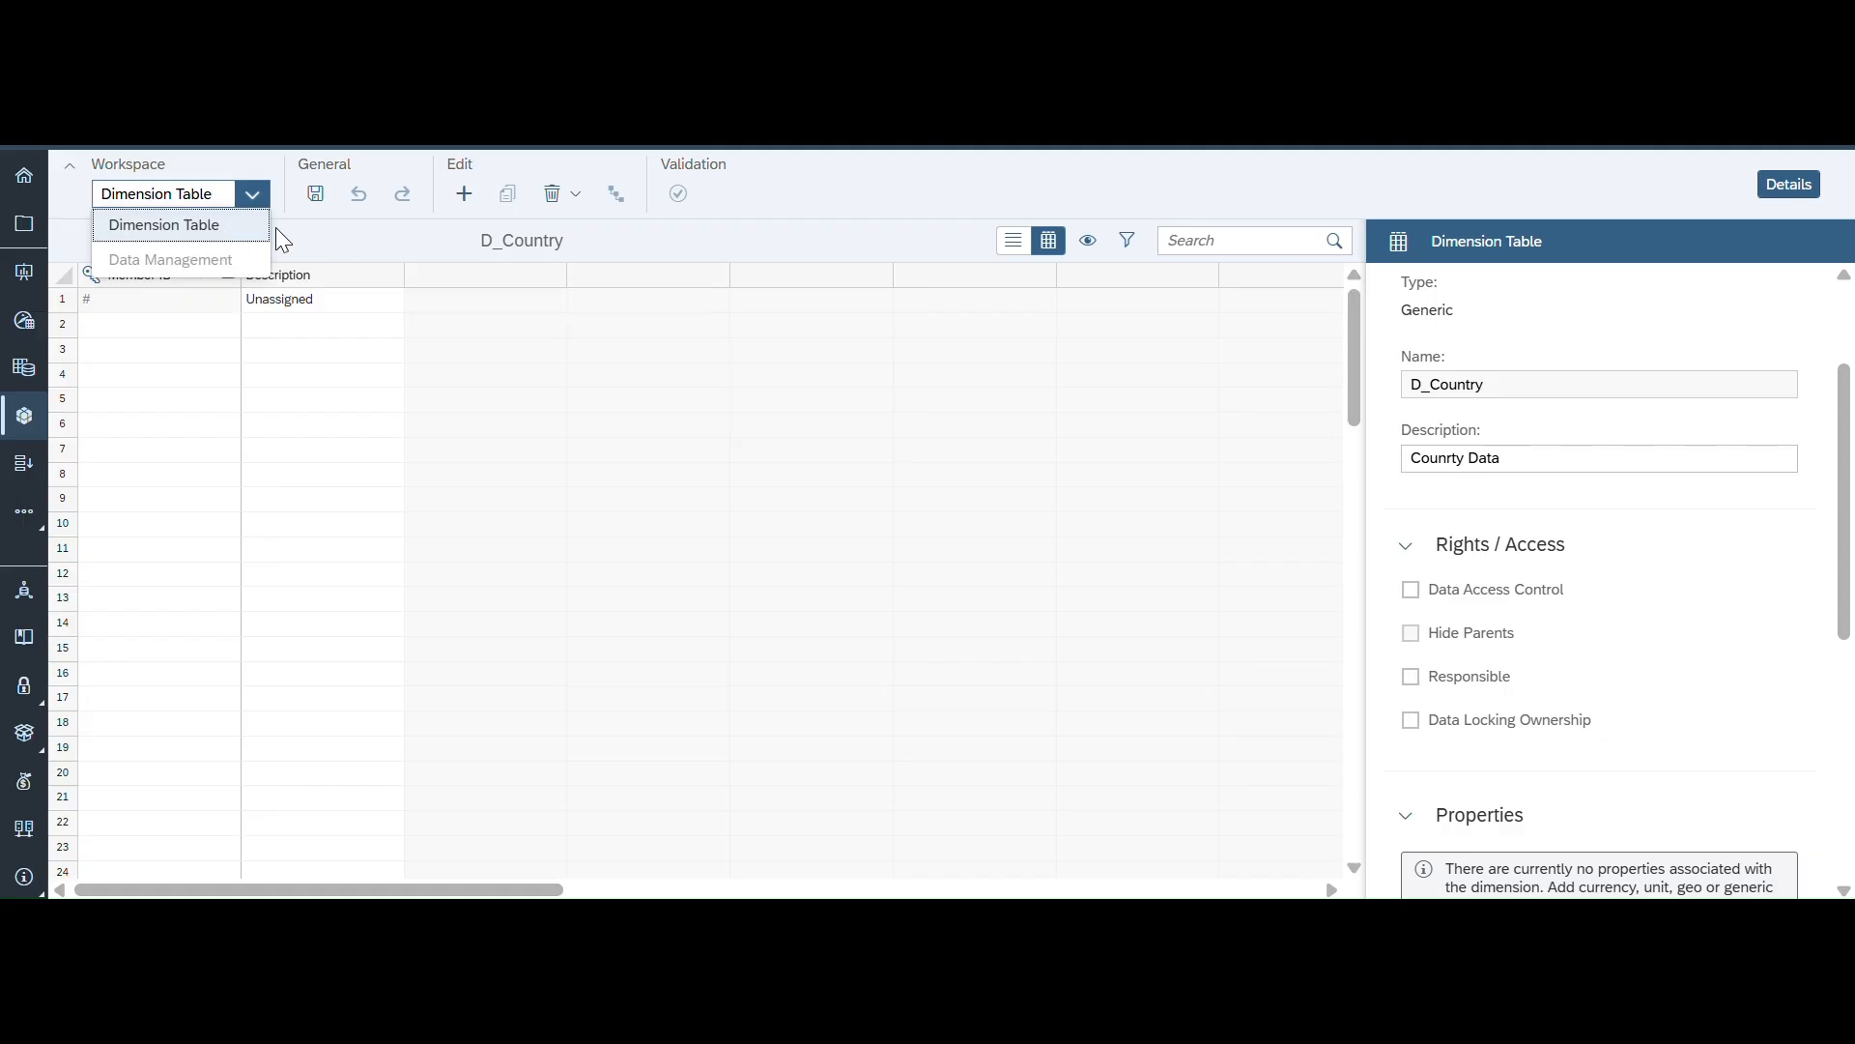
click(314, 195)
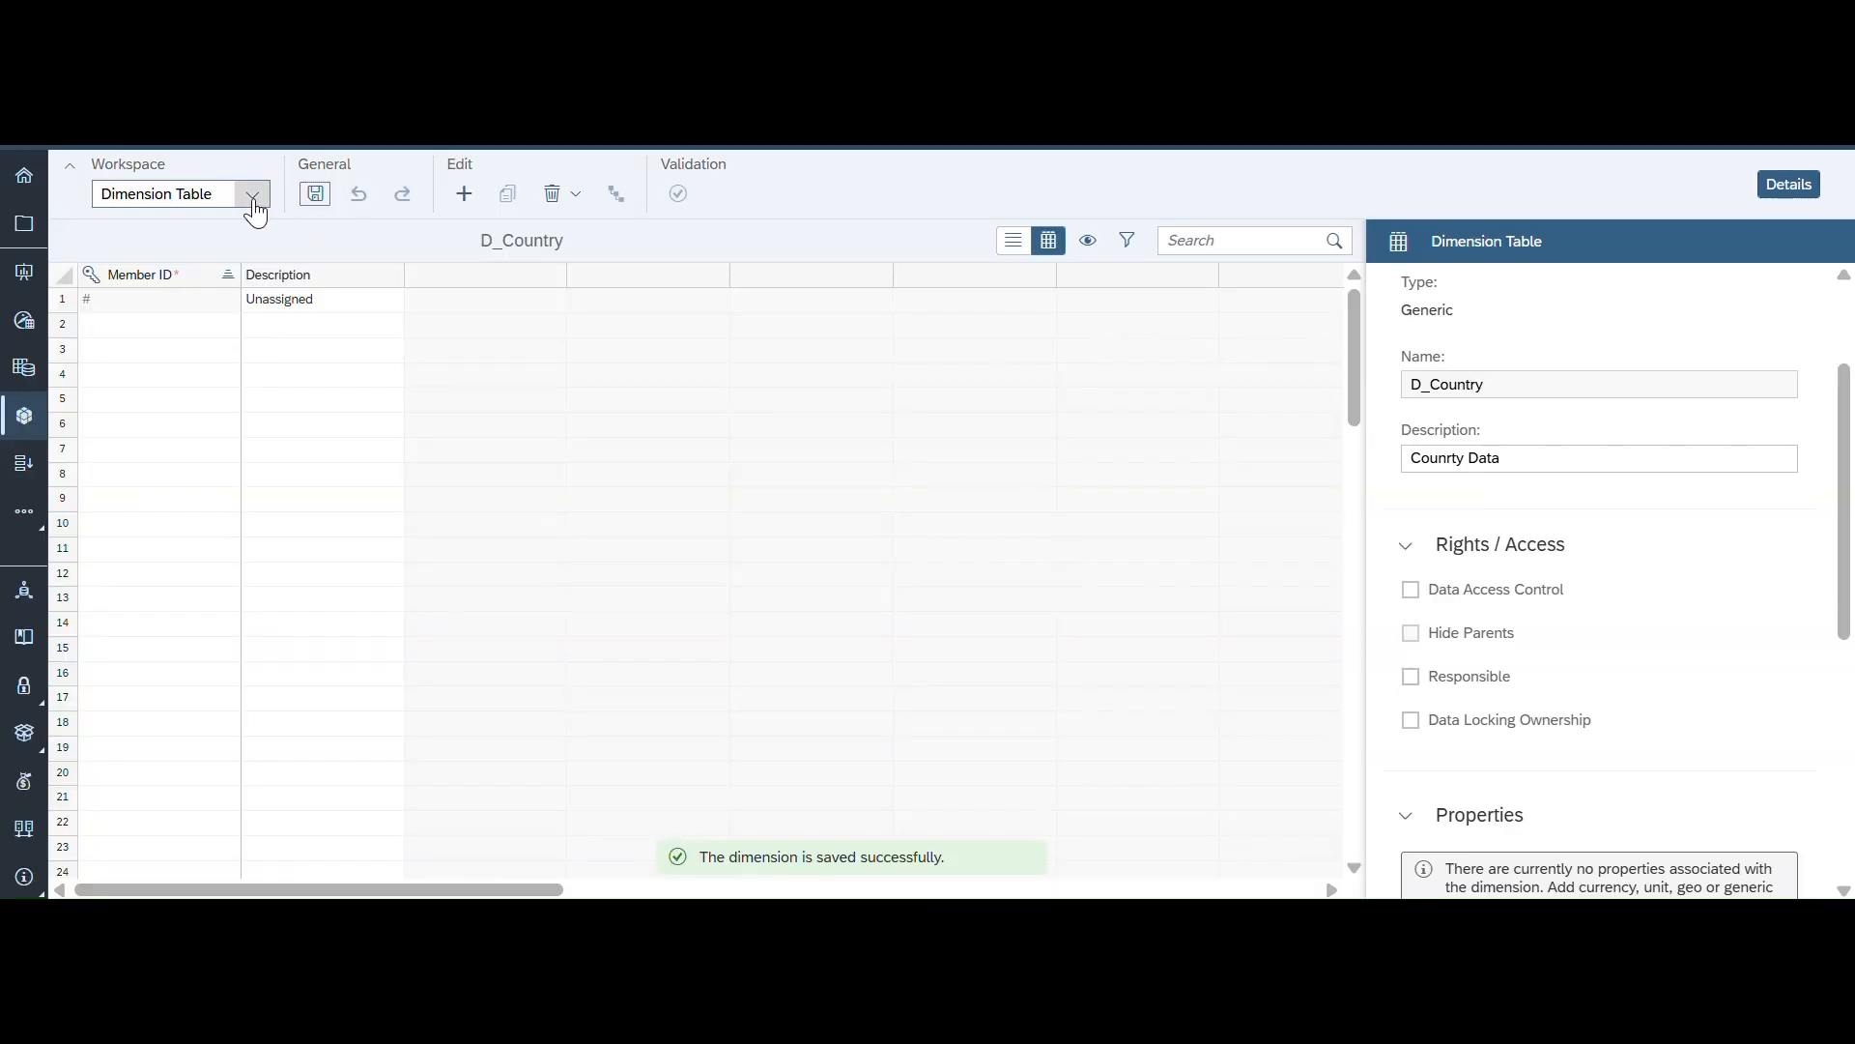
- Open the Data Management workspace, view the data import options, and return to the Dimension Table workspace
click(252, 199)
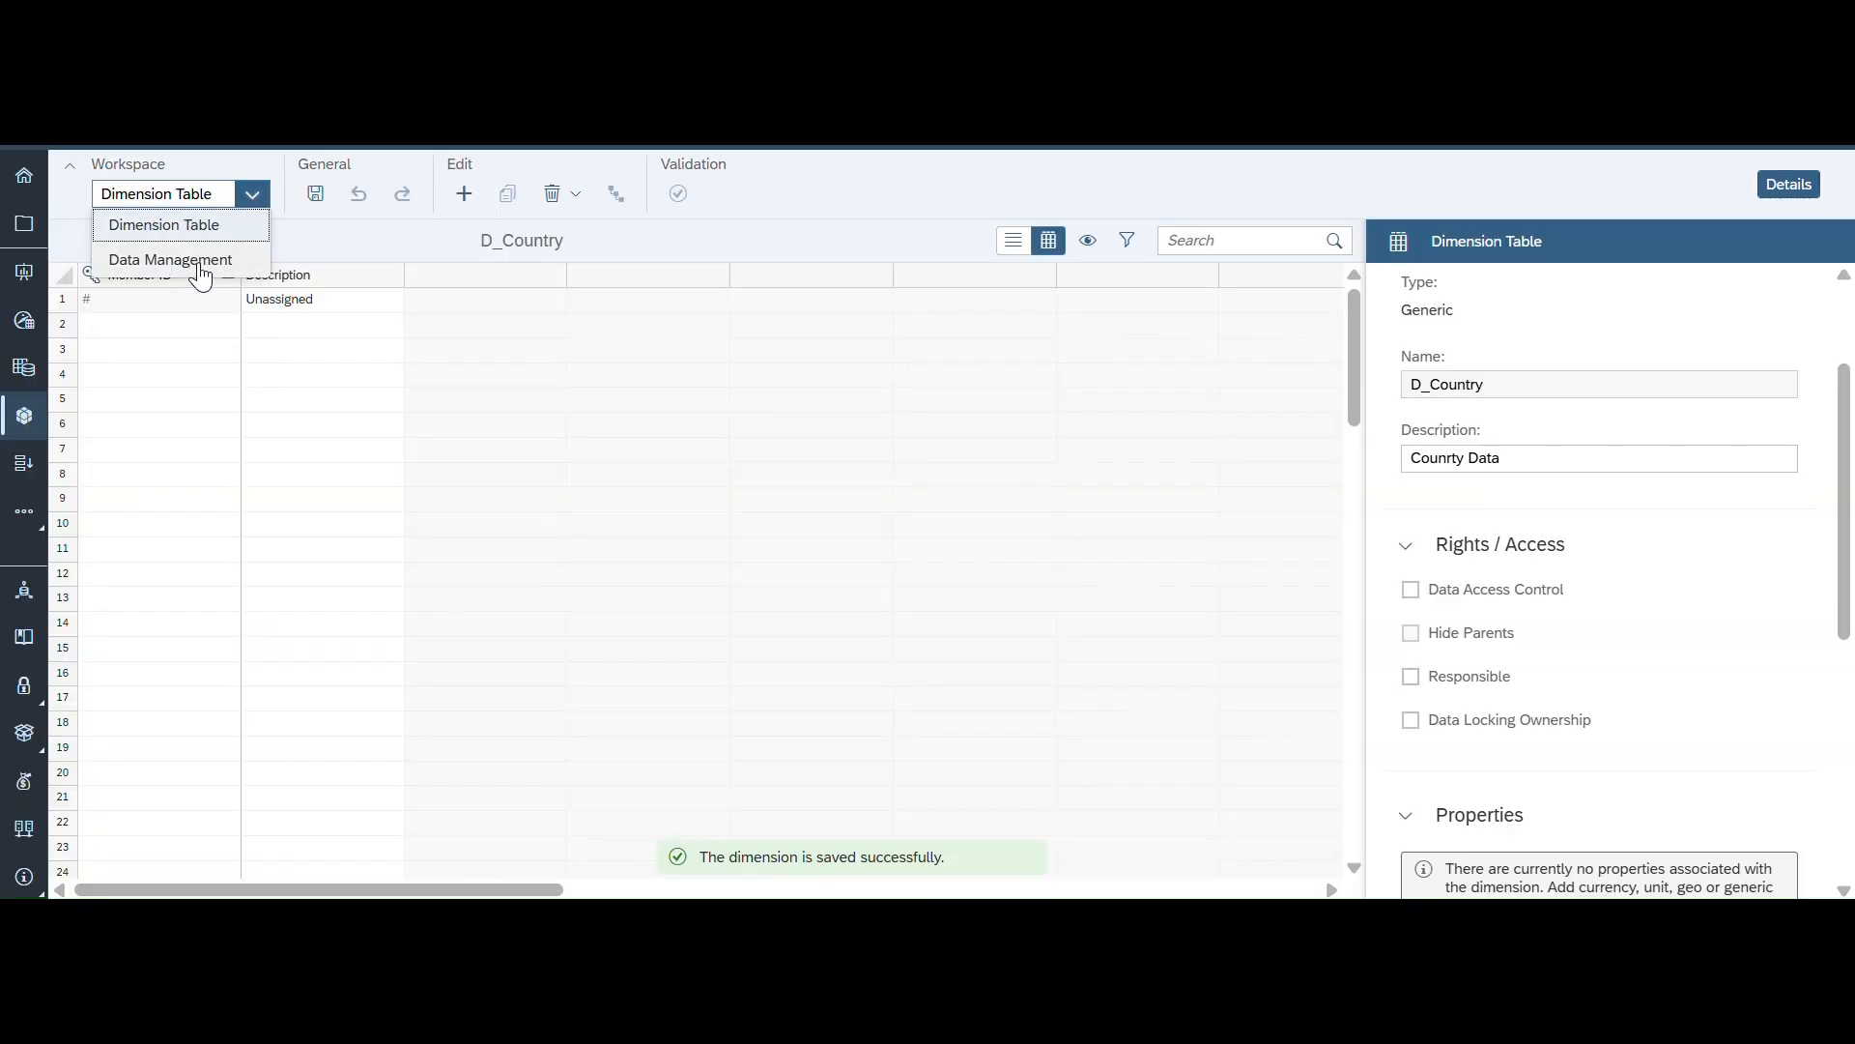
click(172, 263)
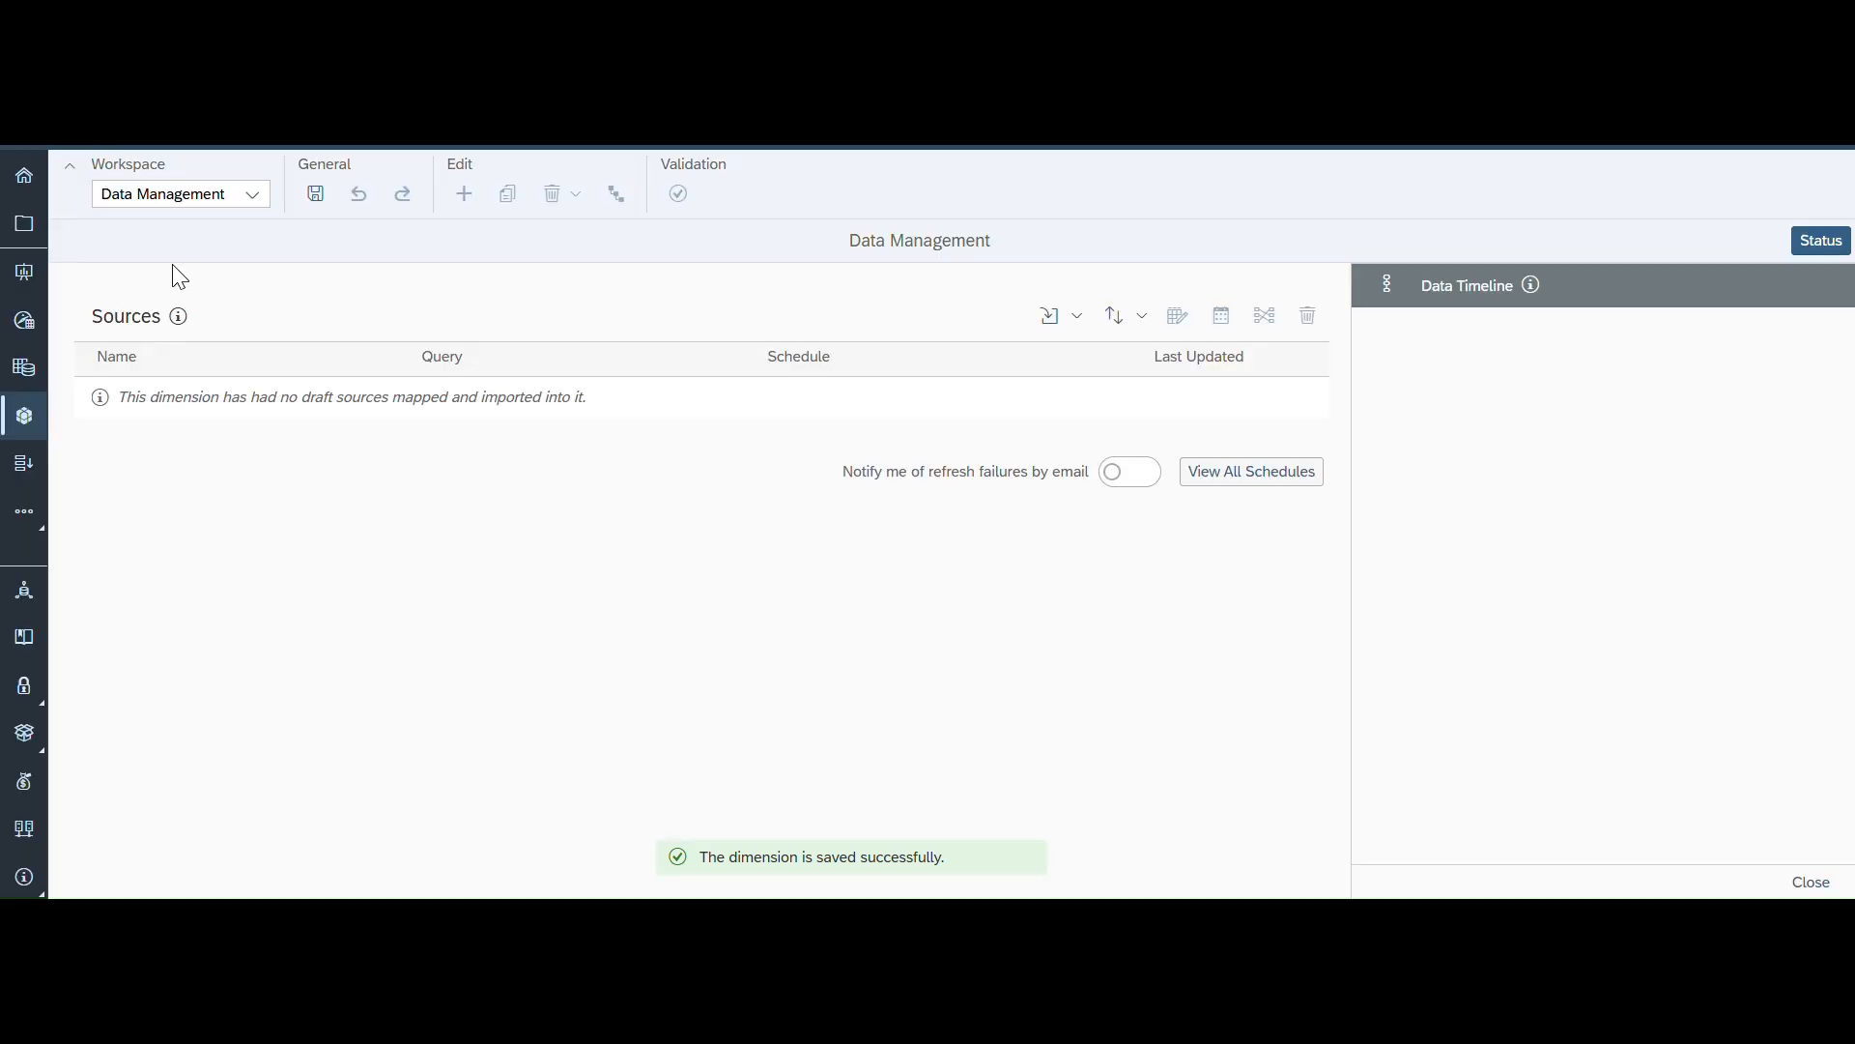
click(1075, 325)
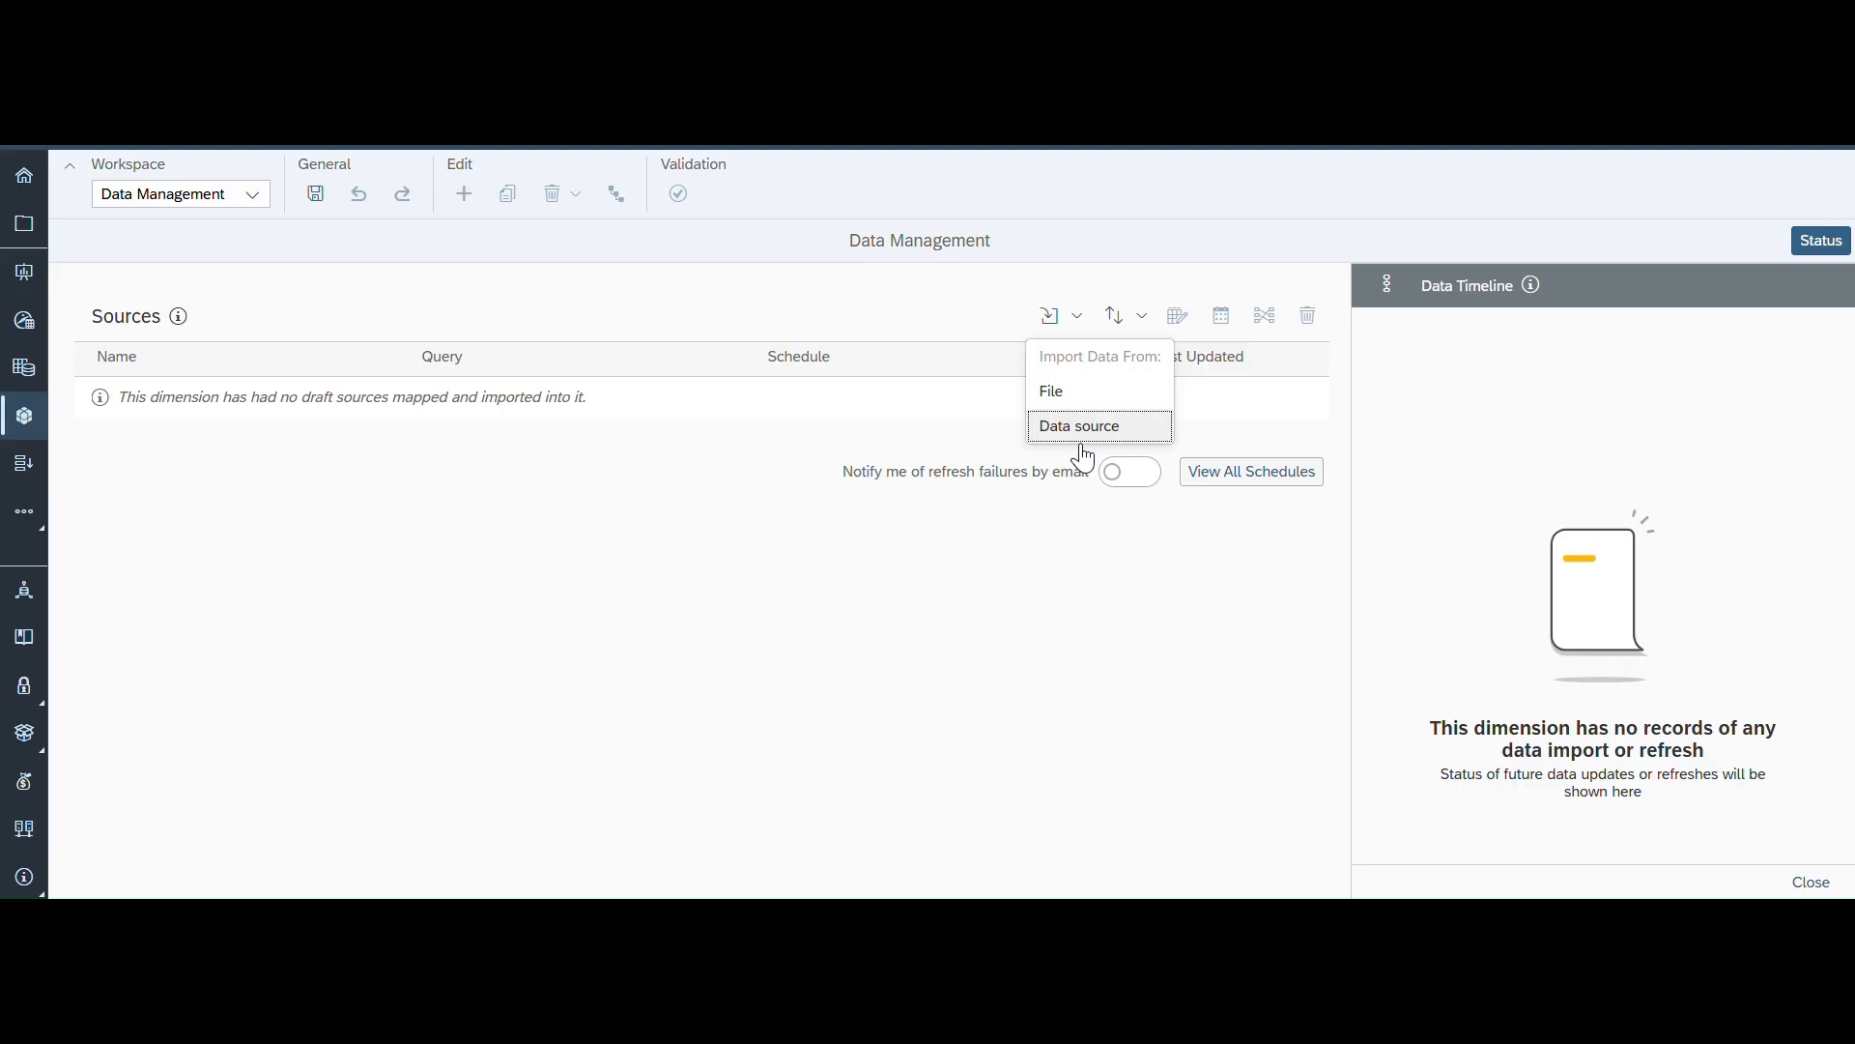
click(252, 193)
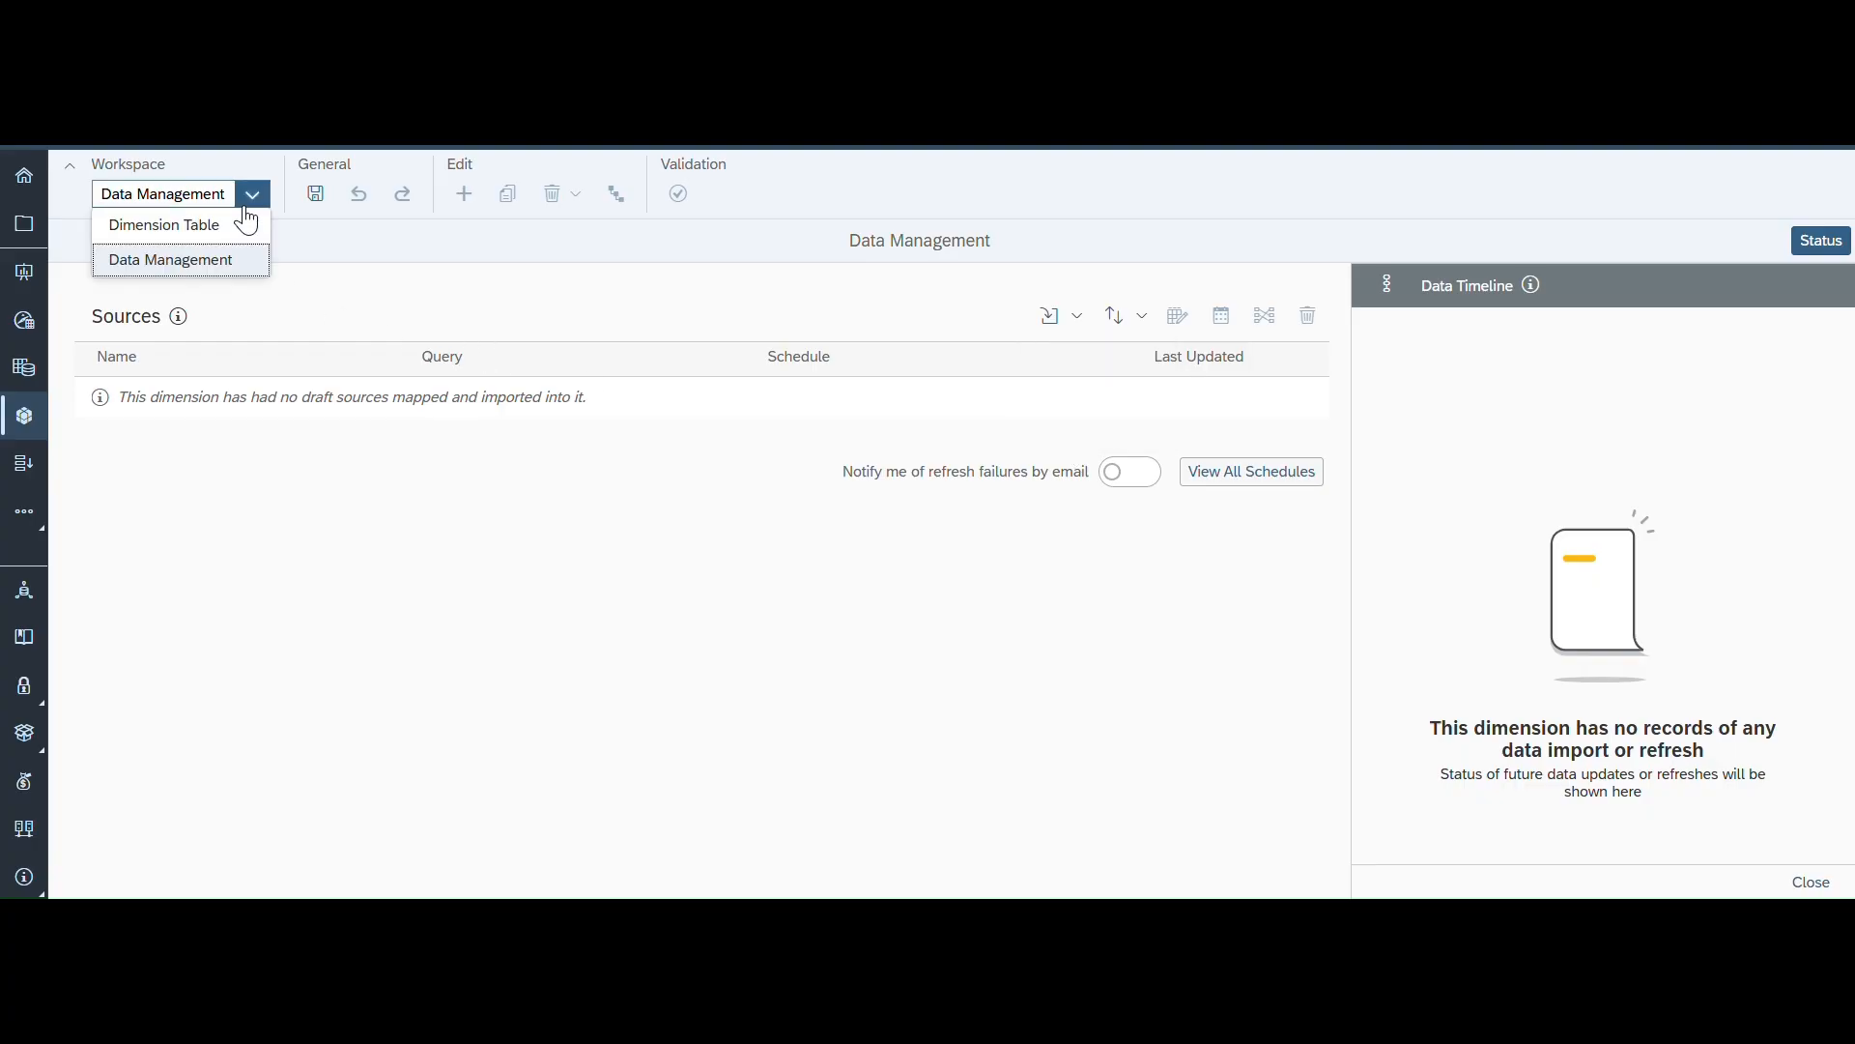
click(213, 225)
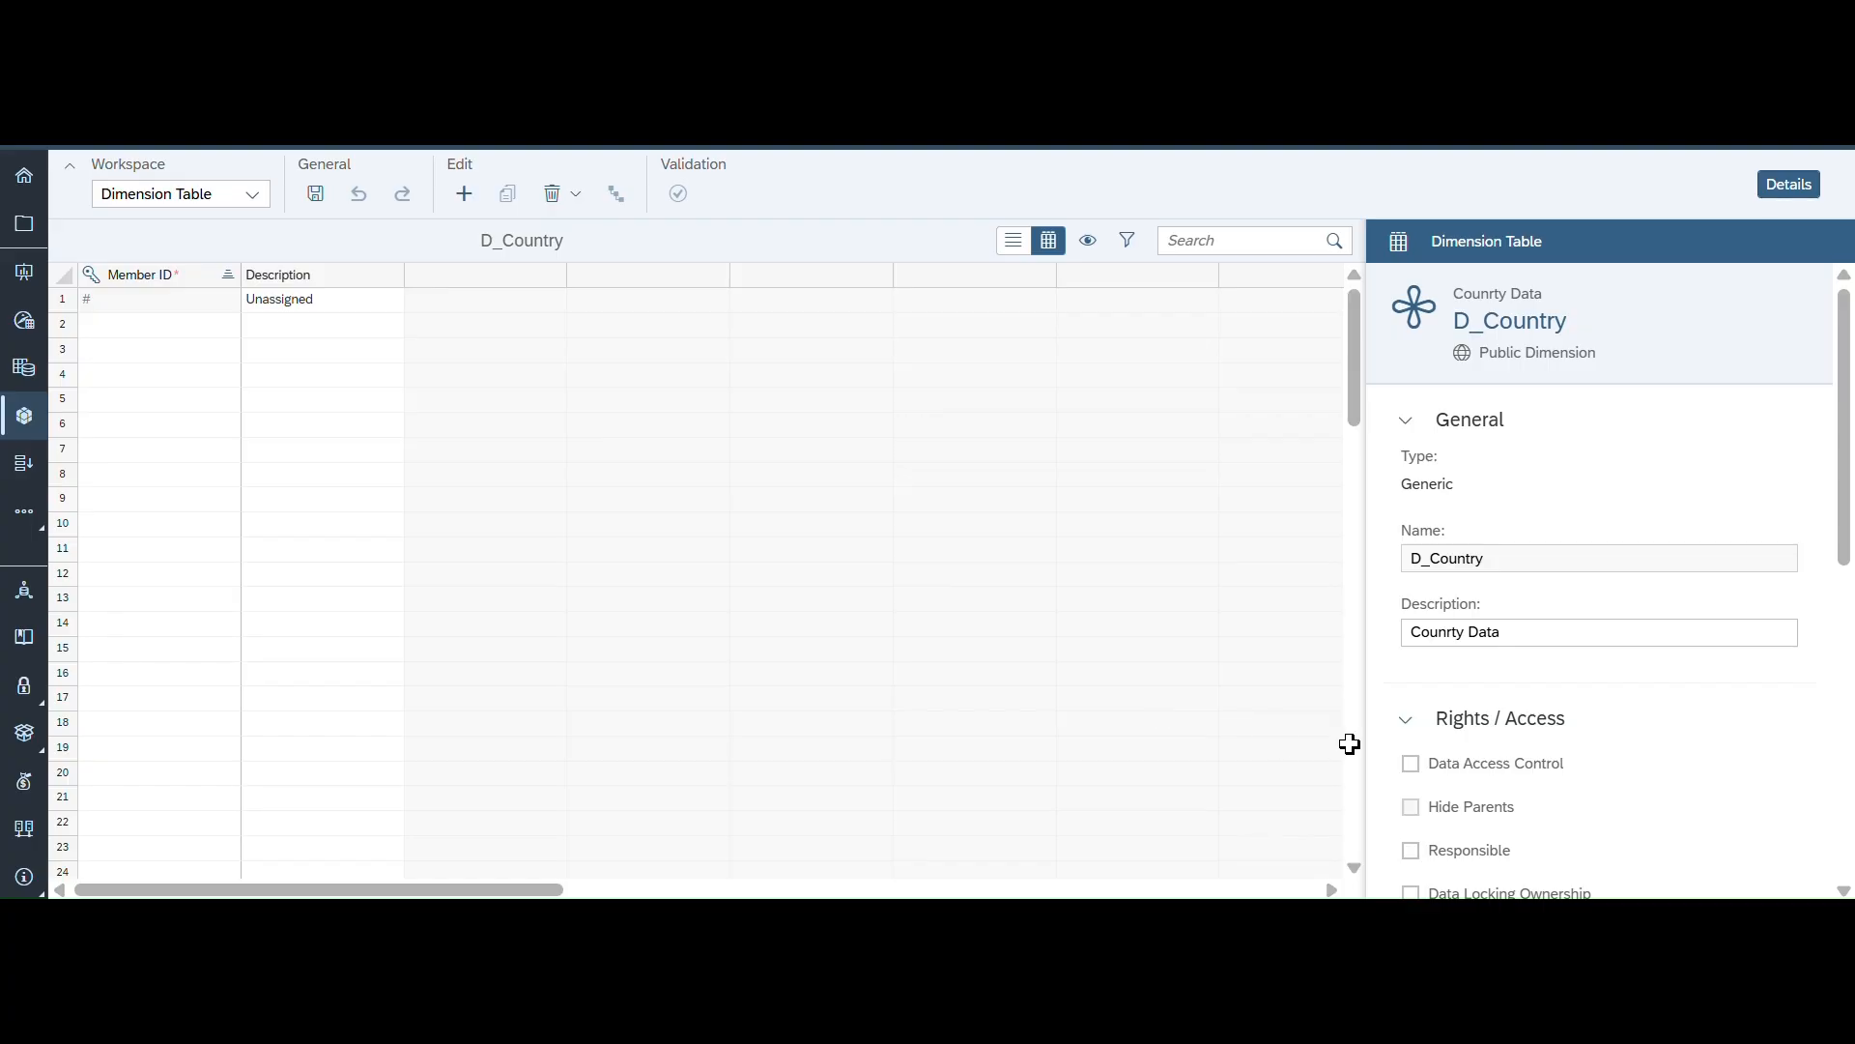
- Create a property with ID Lattitude and type Latitude
click(1282, 927)
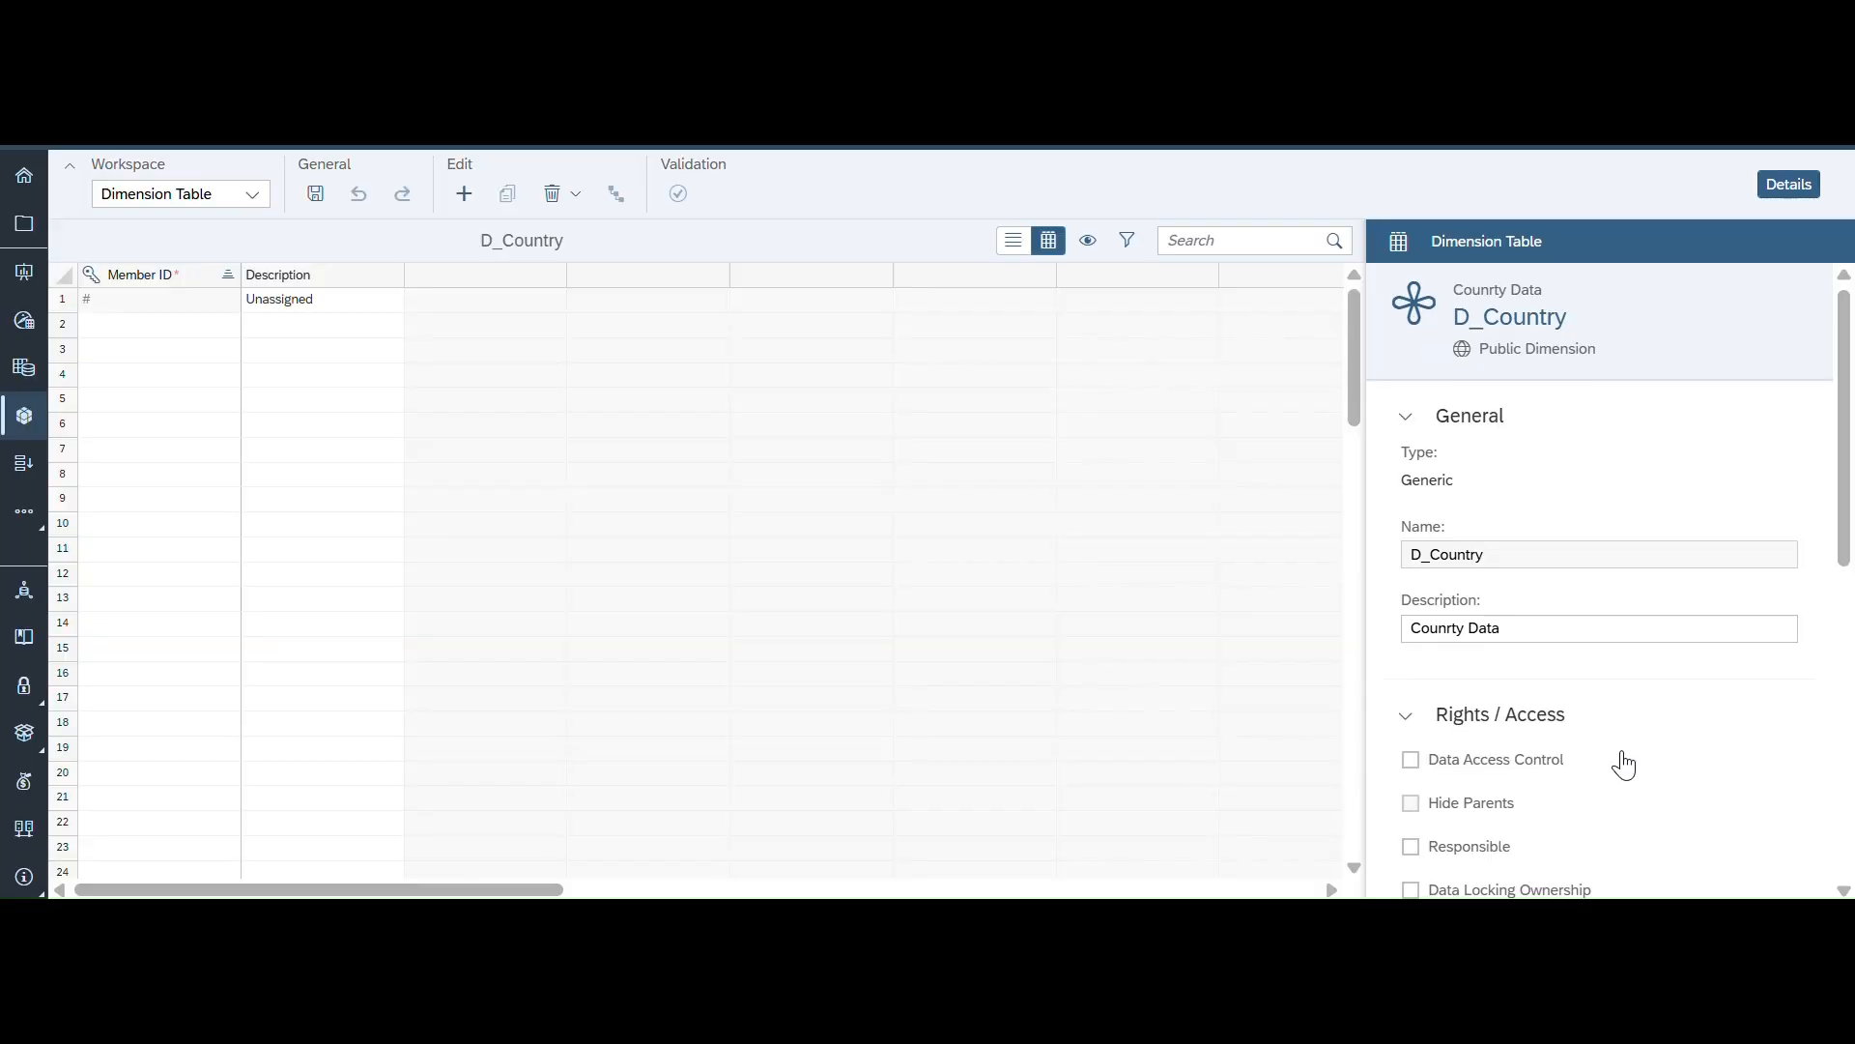
scroll(1620, 759, down, 6)
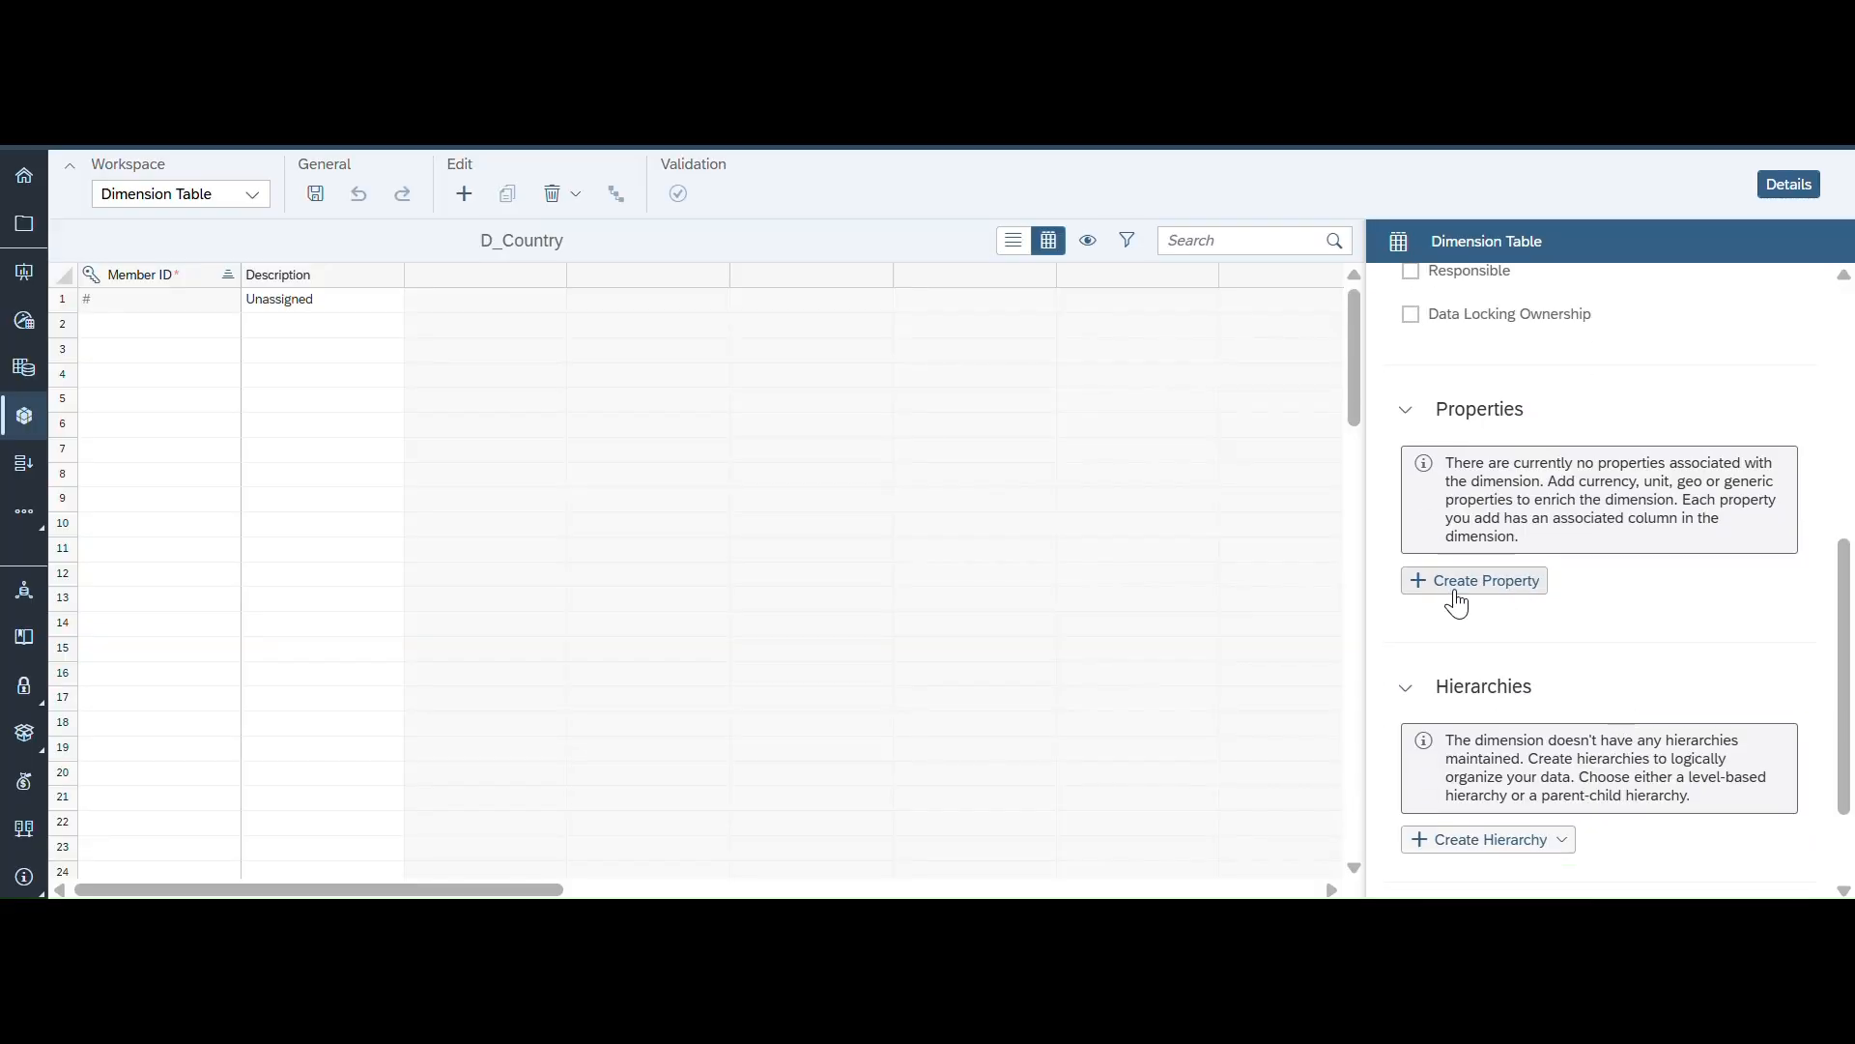
click(1465, 581)
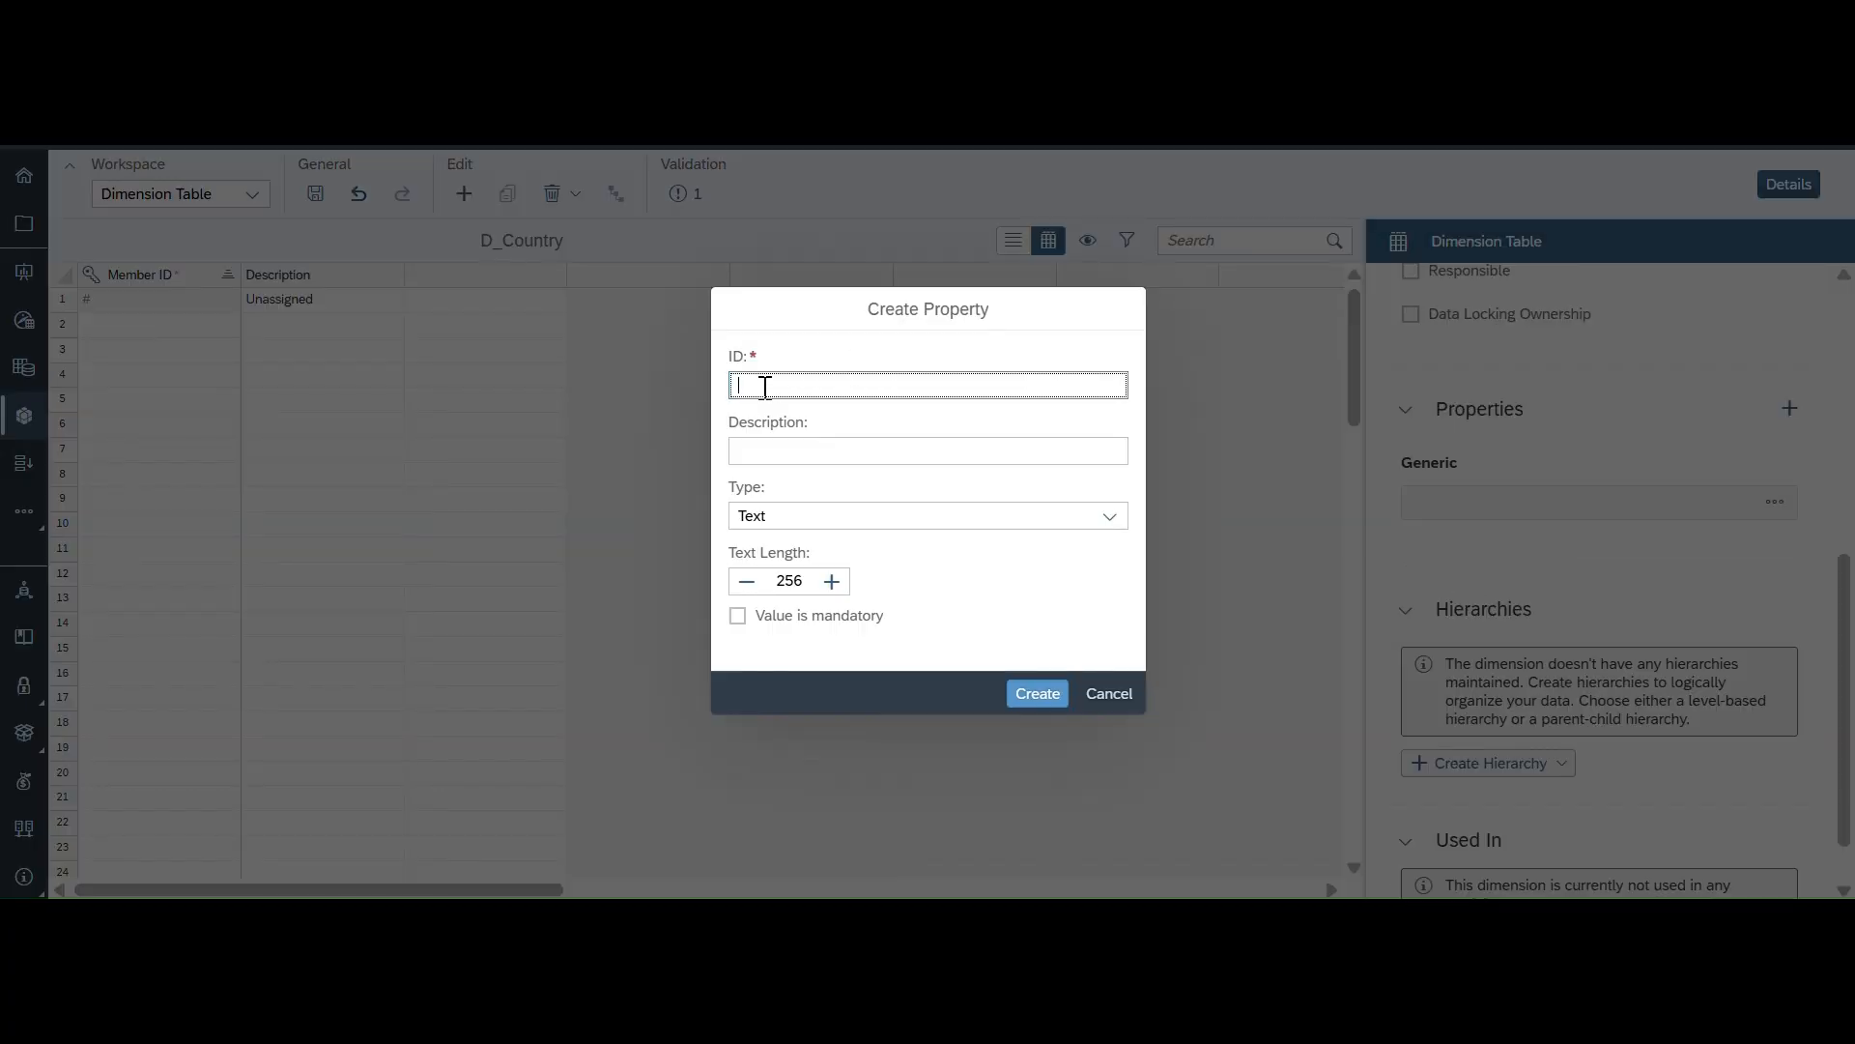
text(Lattitude)
click(1119, 520)
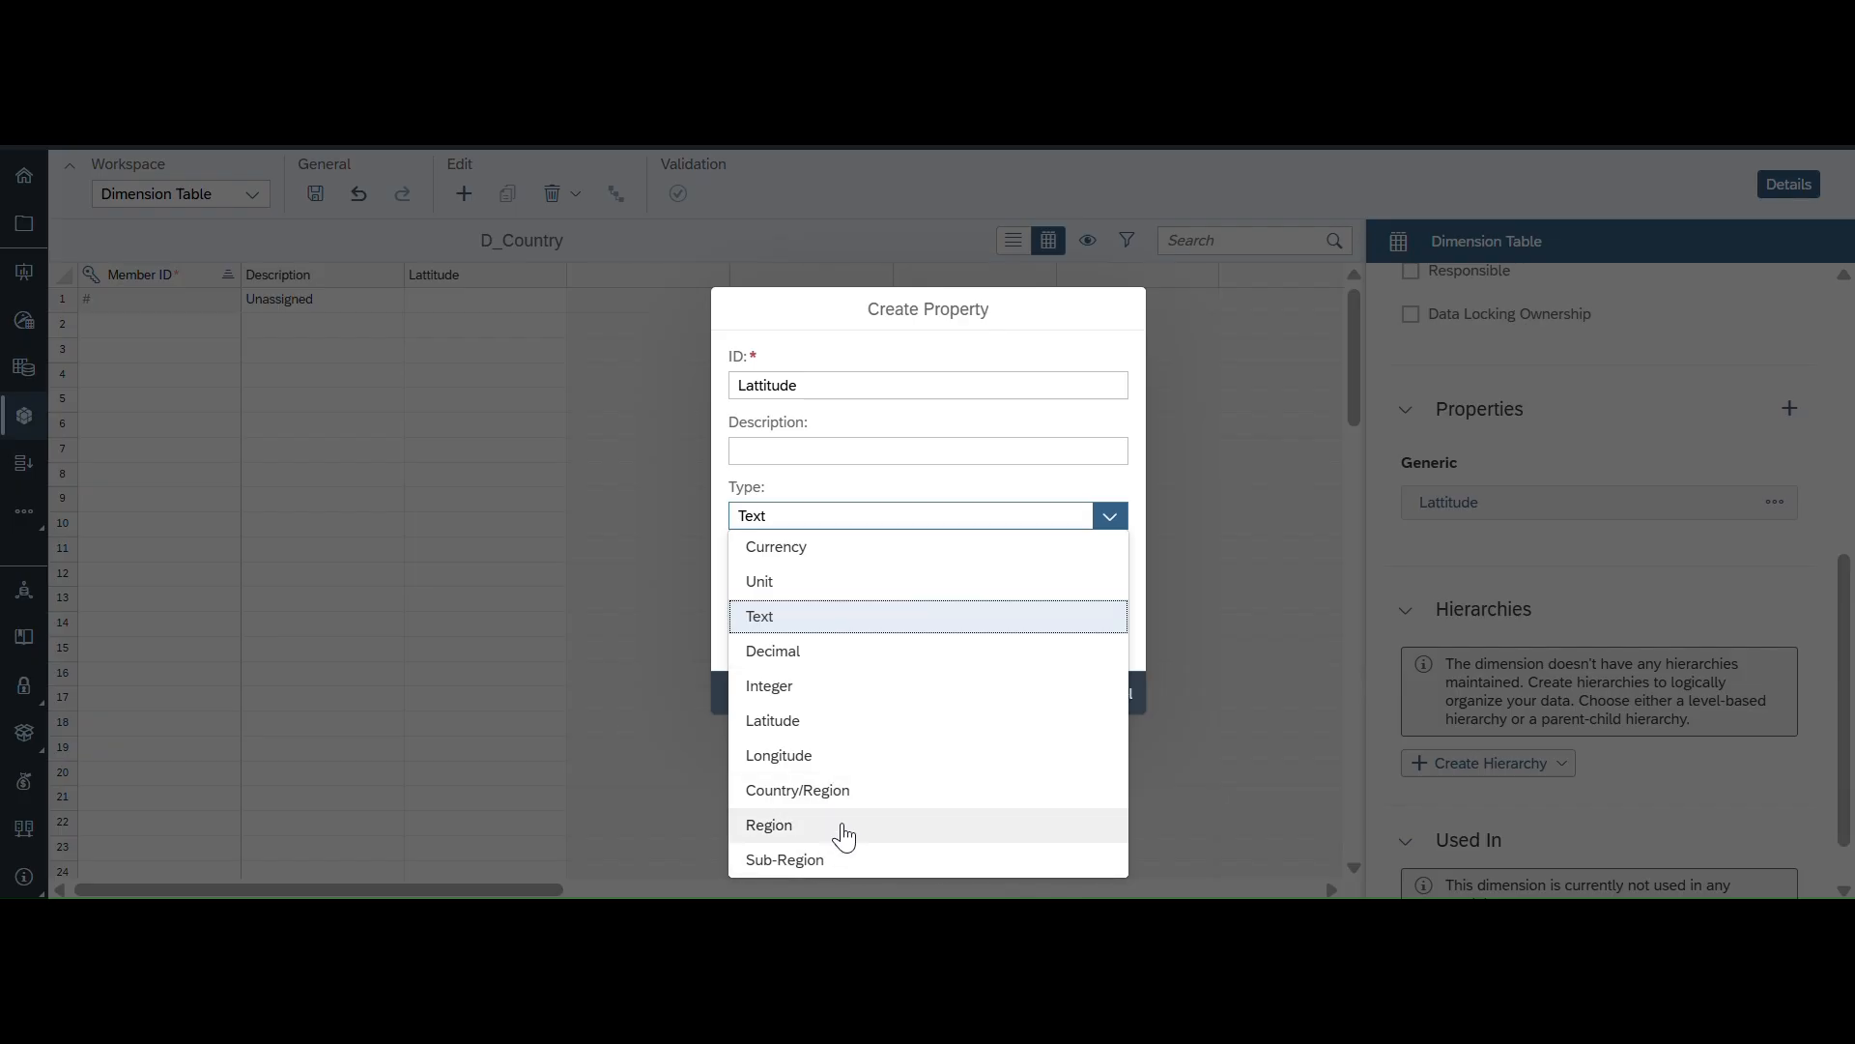
click(810, 719)
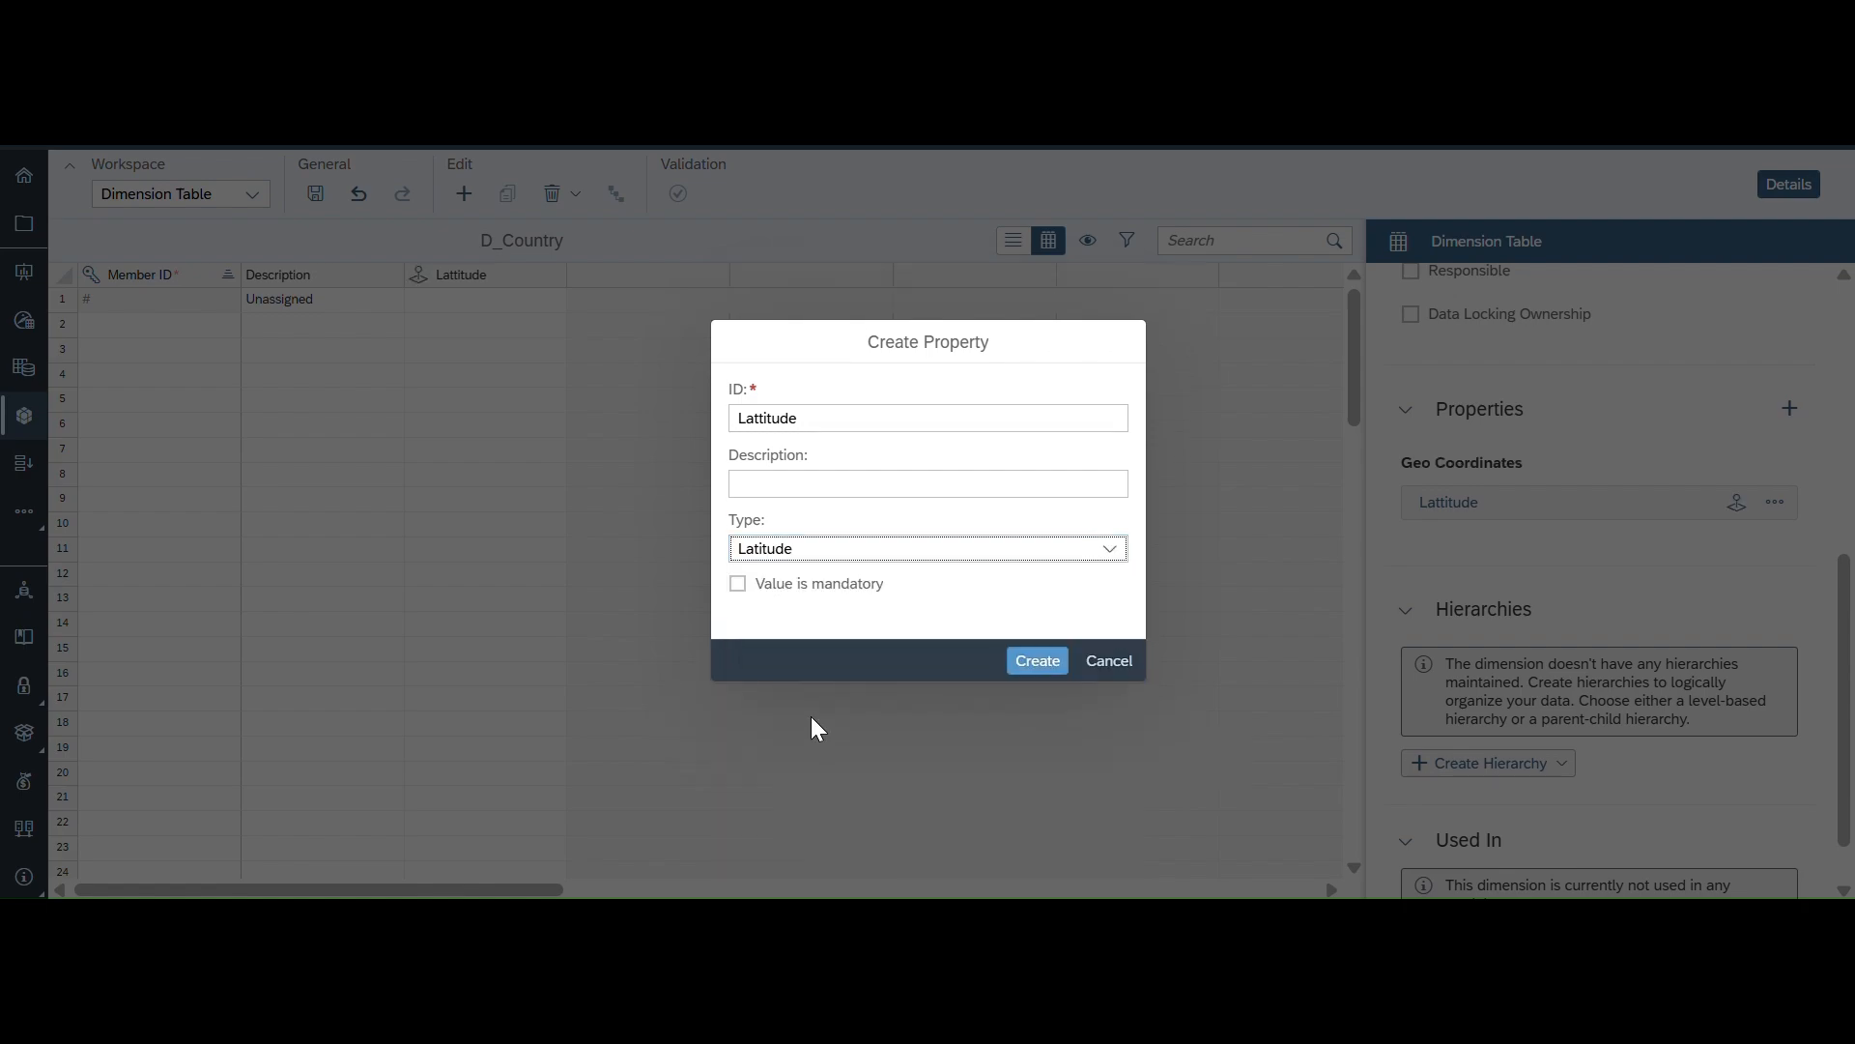
click(1038, 660)
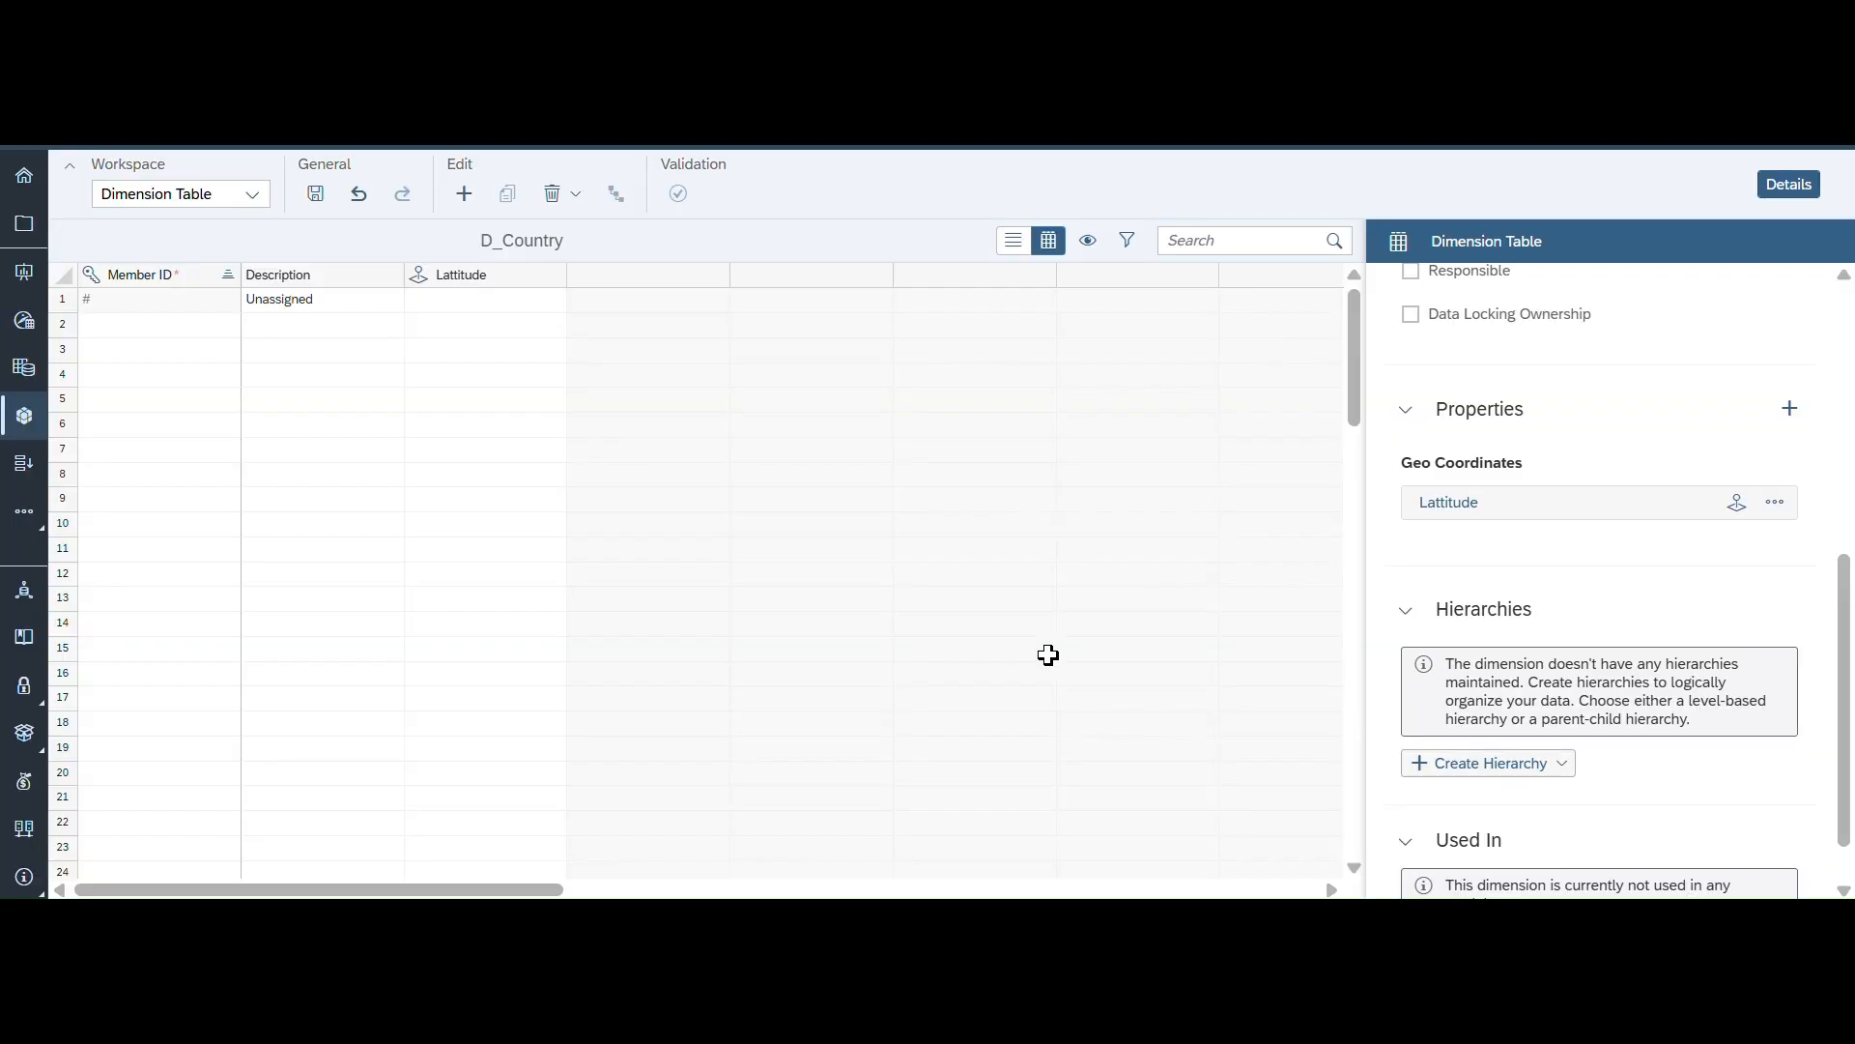
- Create a property with ID Longitude and type Longitude
click(1790, 409)
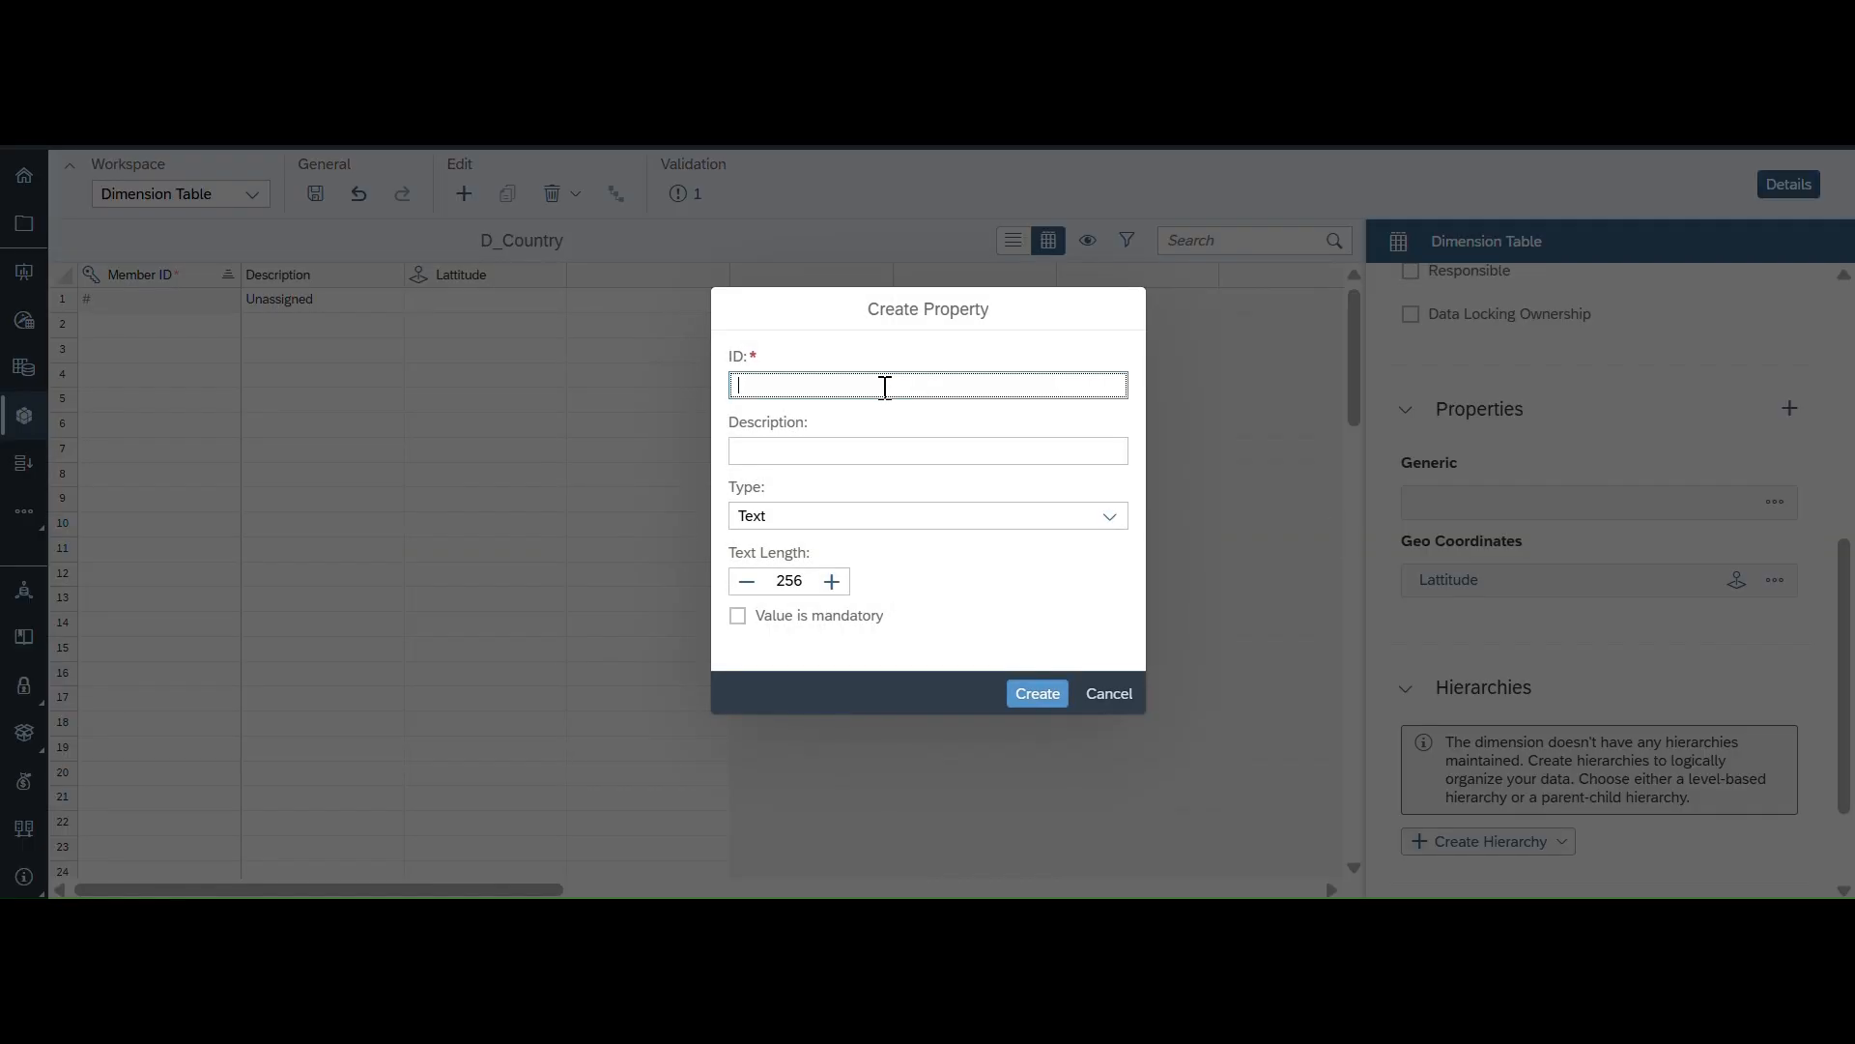
text(Longitude)
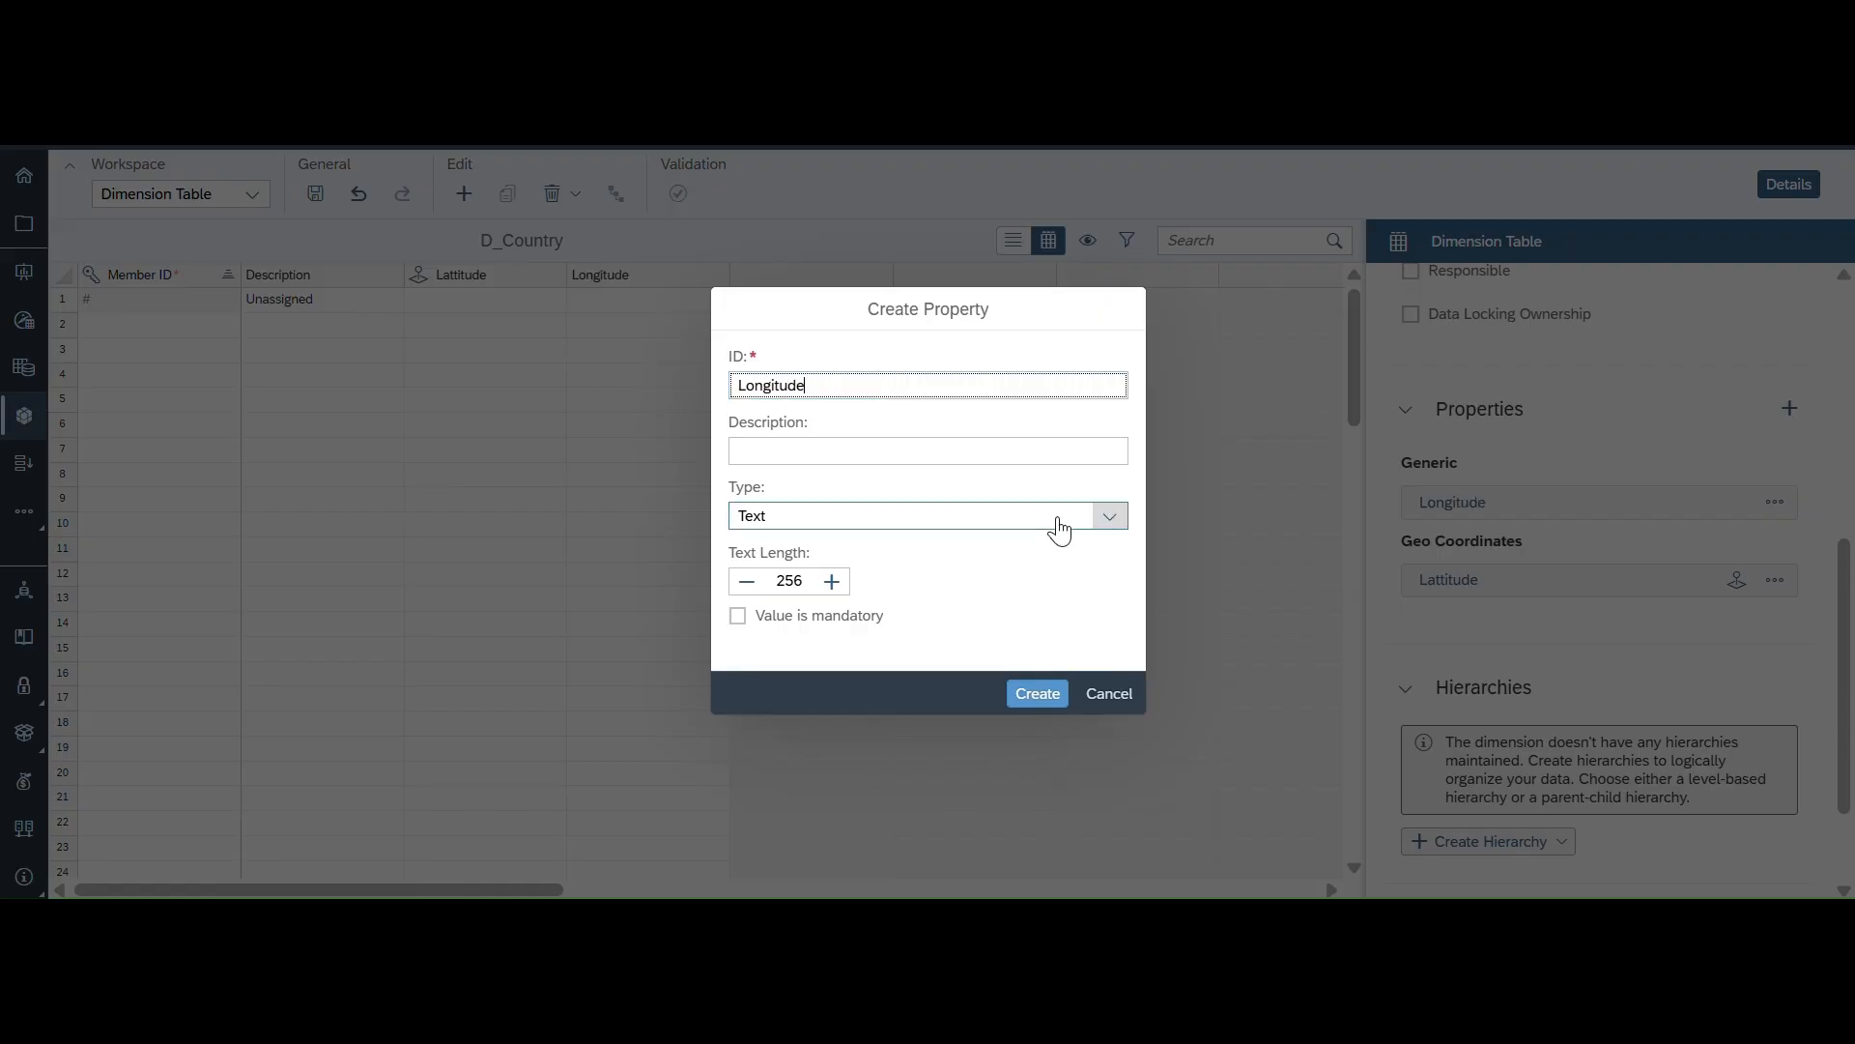
click(1109, 518)
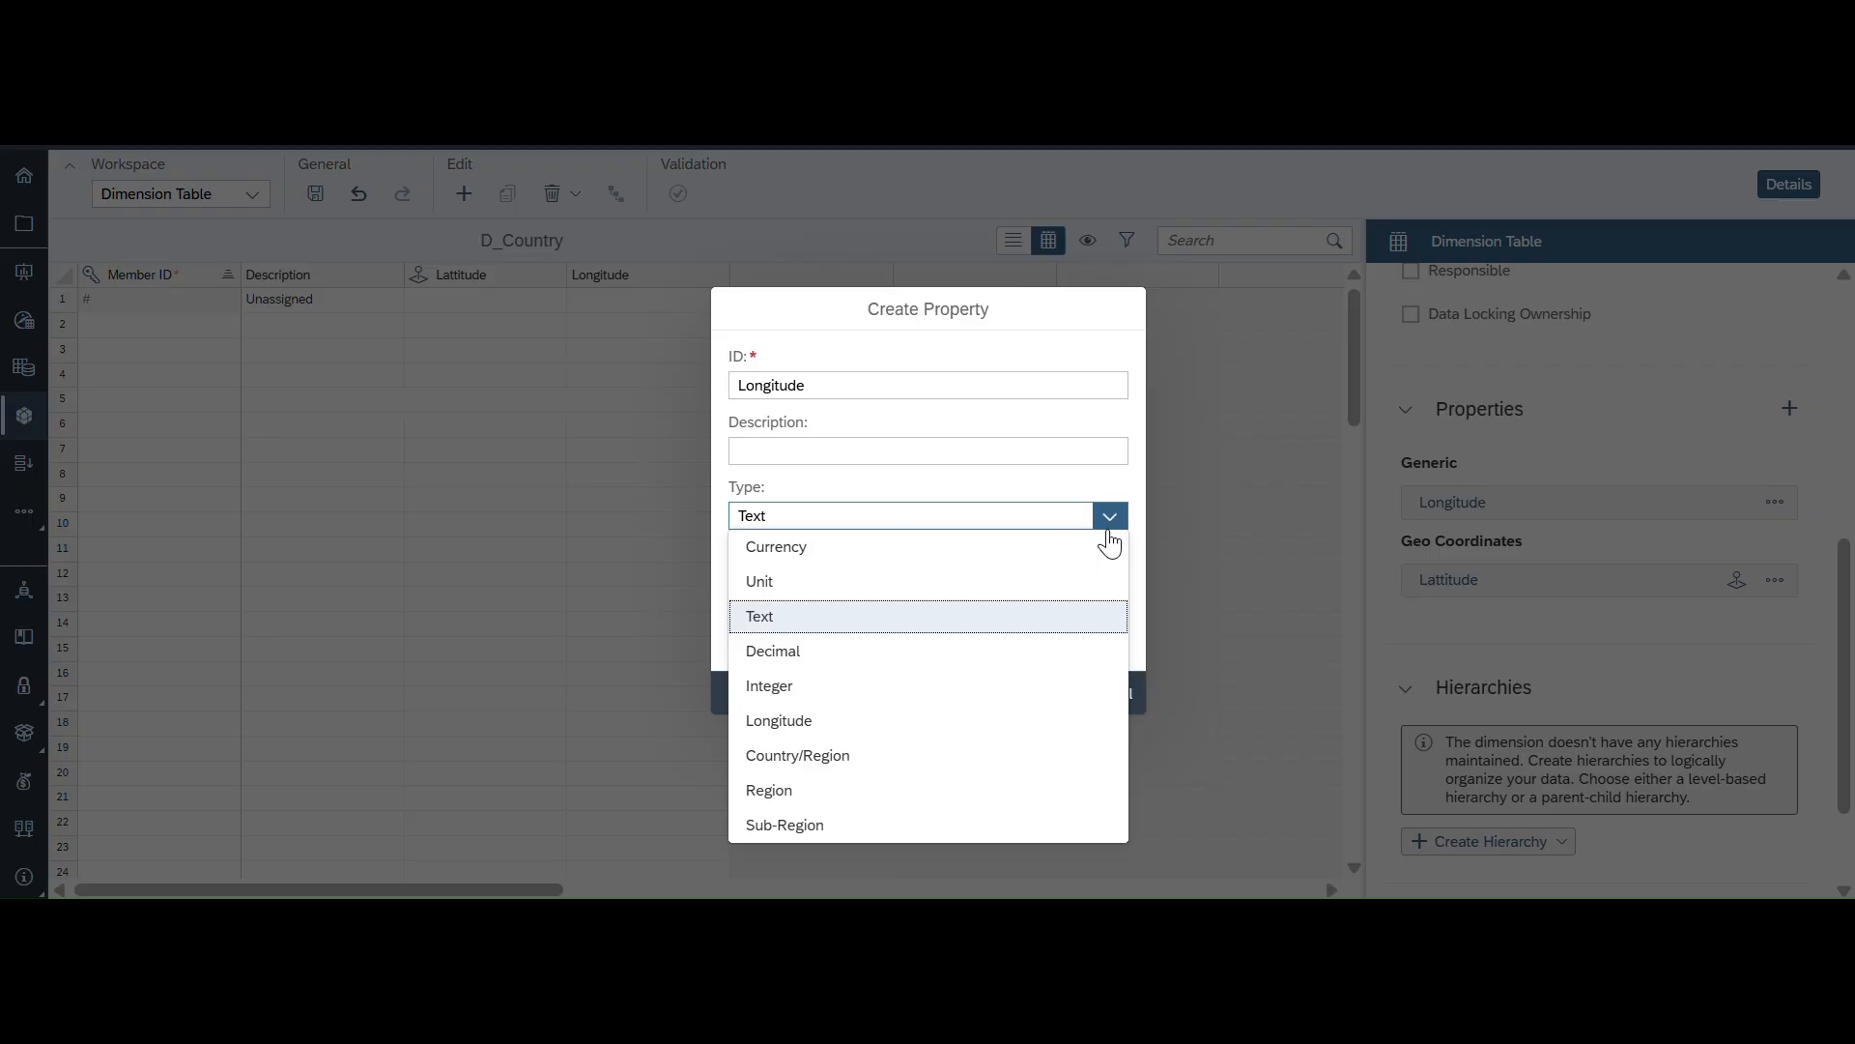
click(768, 723)
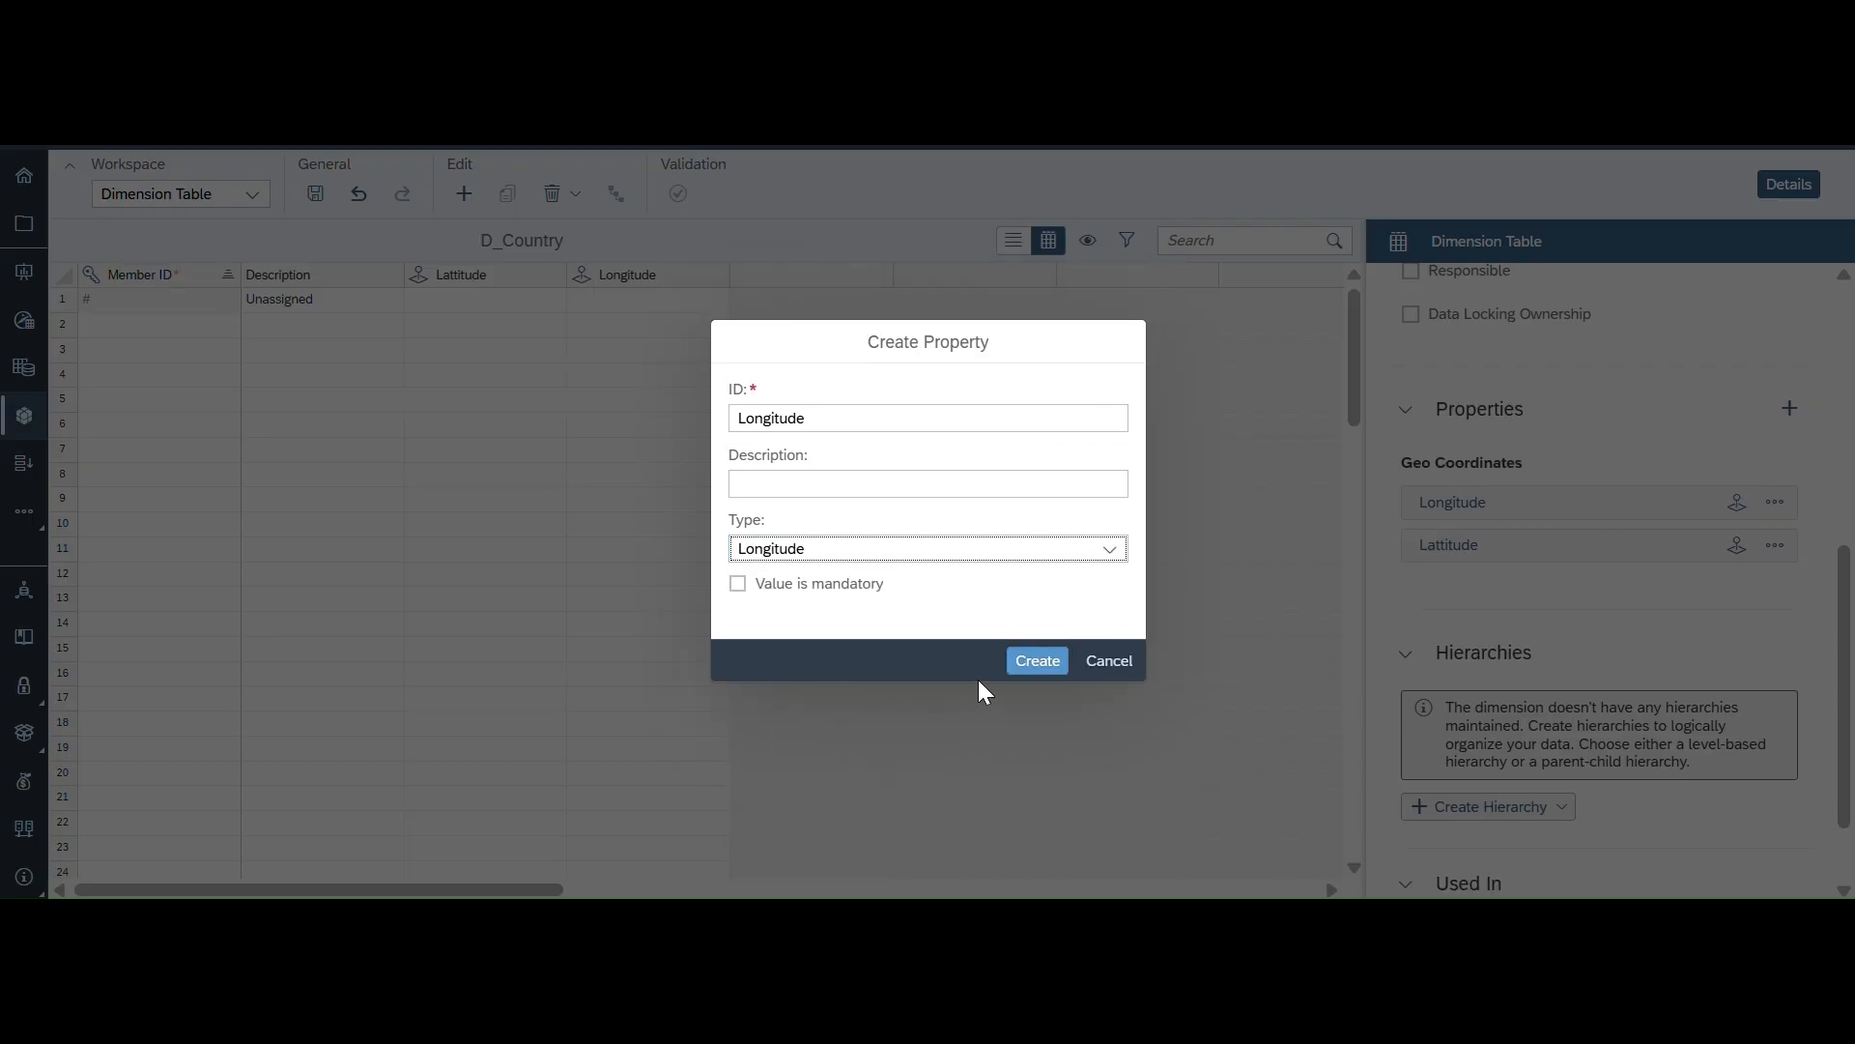
click(1032, 666)
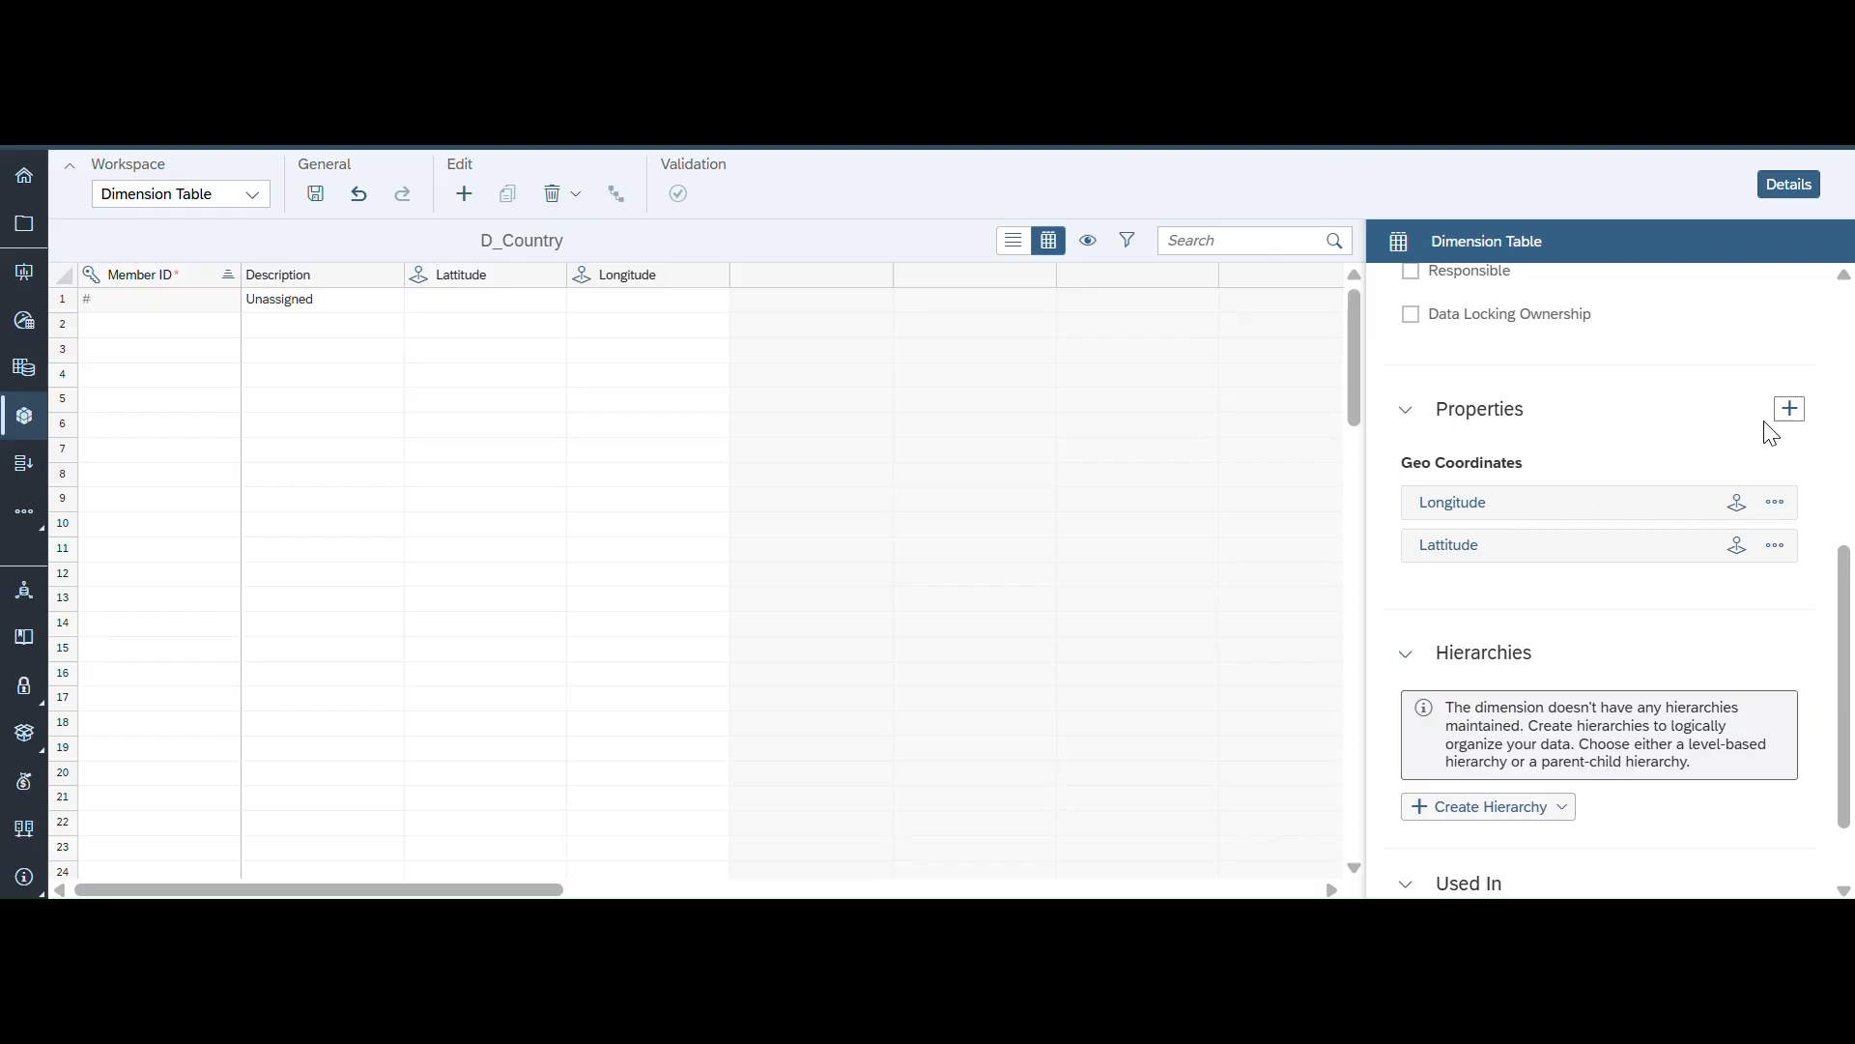
- Create a property with ID Country and type Country/Region, leaving the value not mandatory
click(1790, 408)
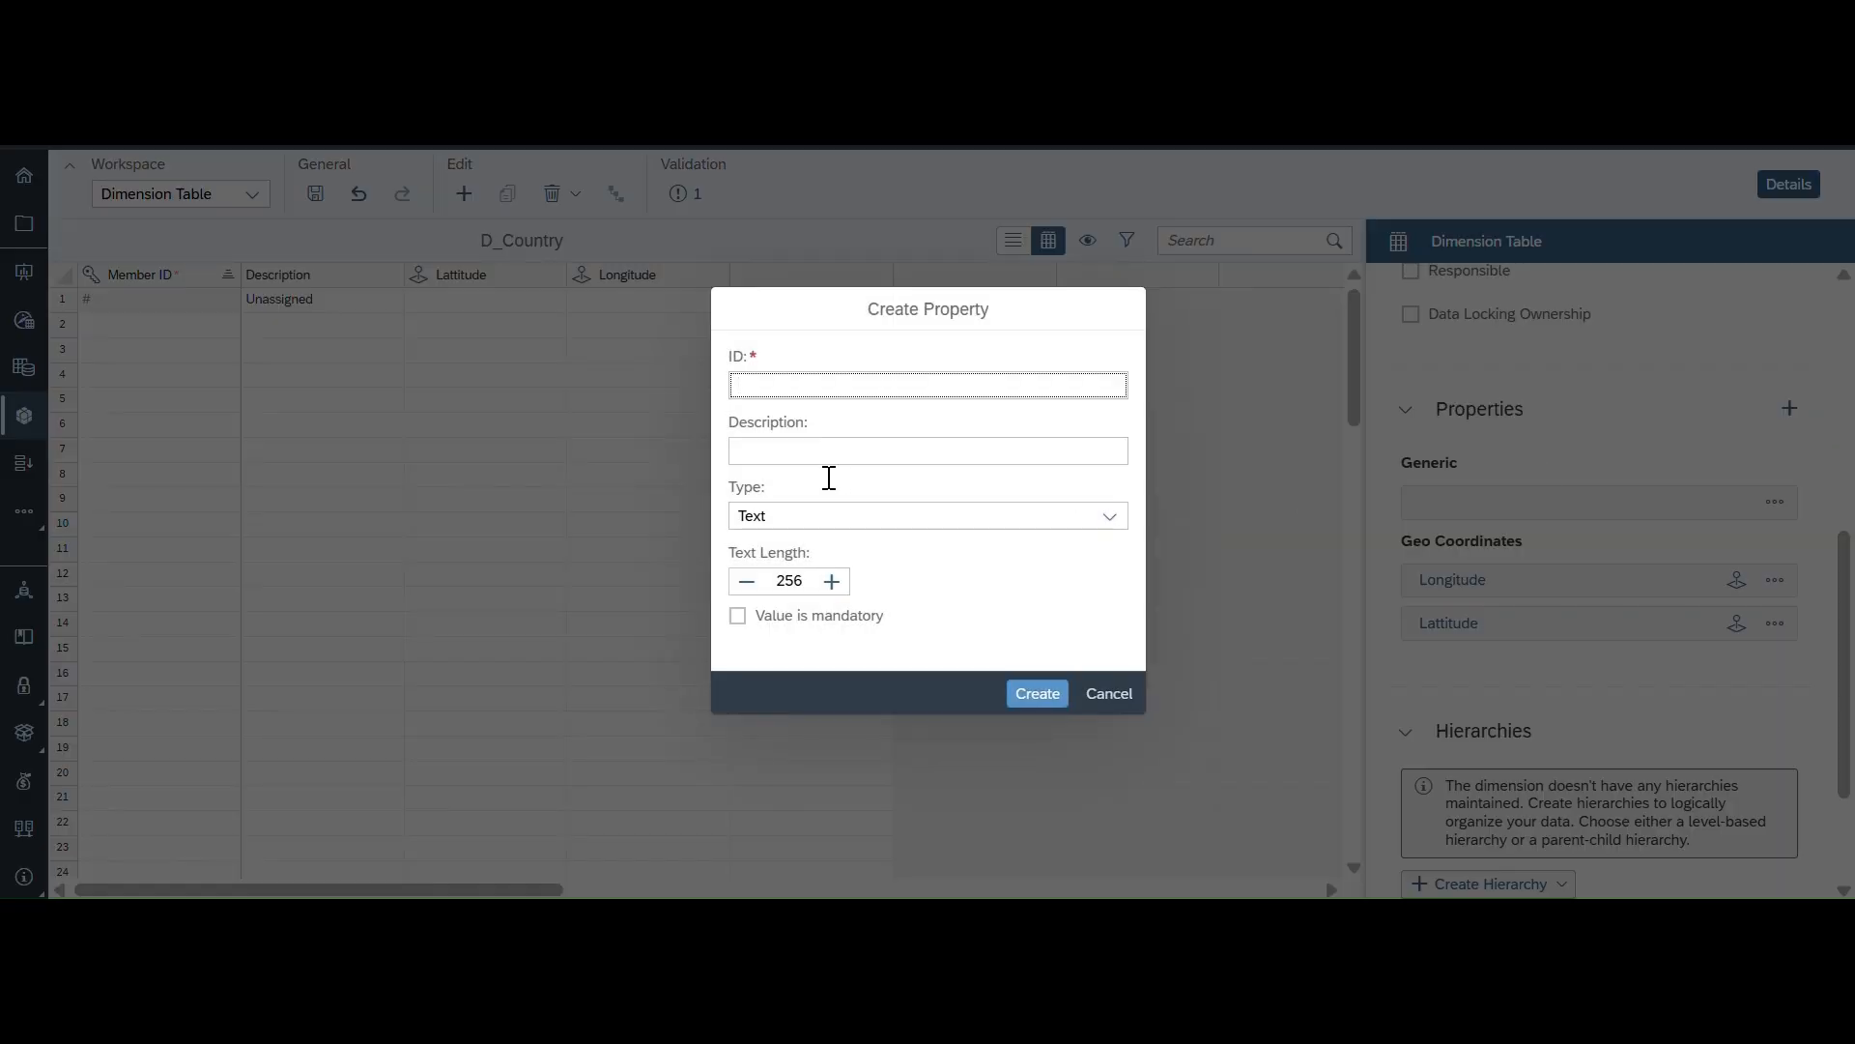
click(738, 627)
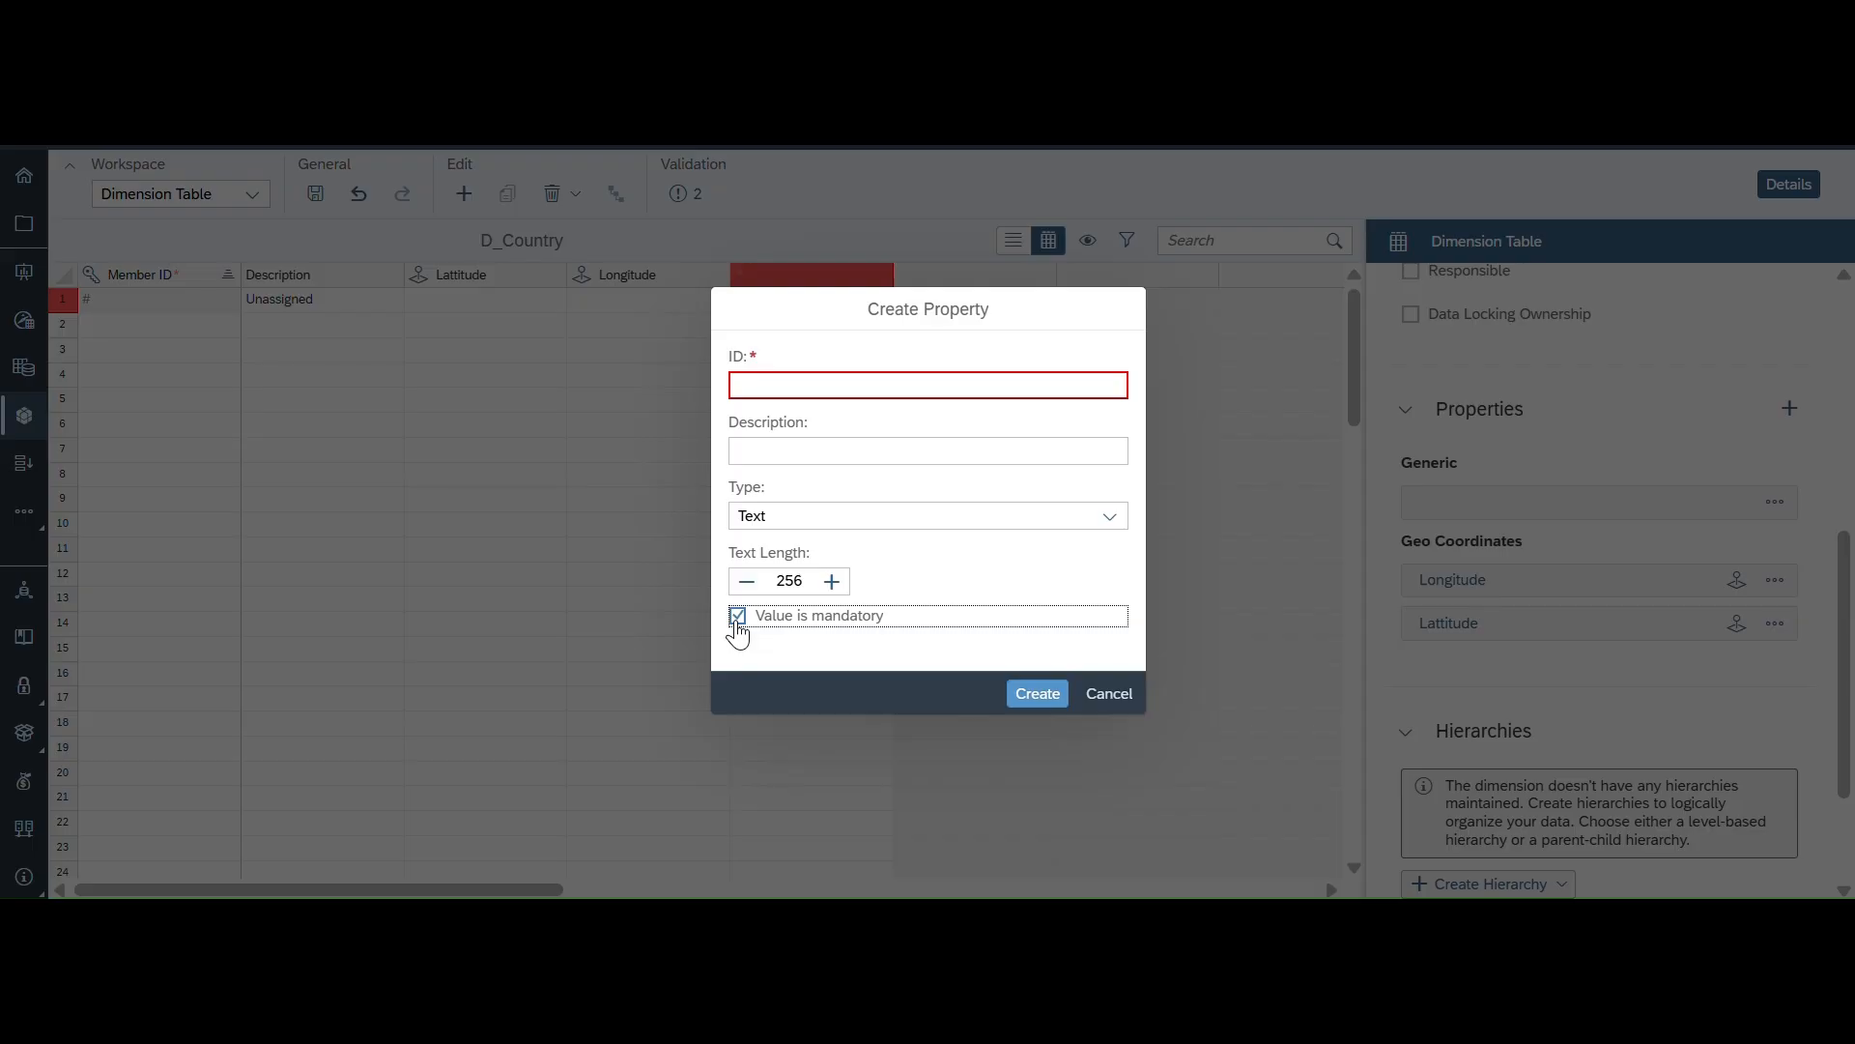
click(738, 626)
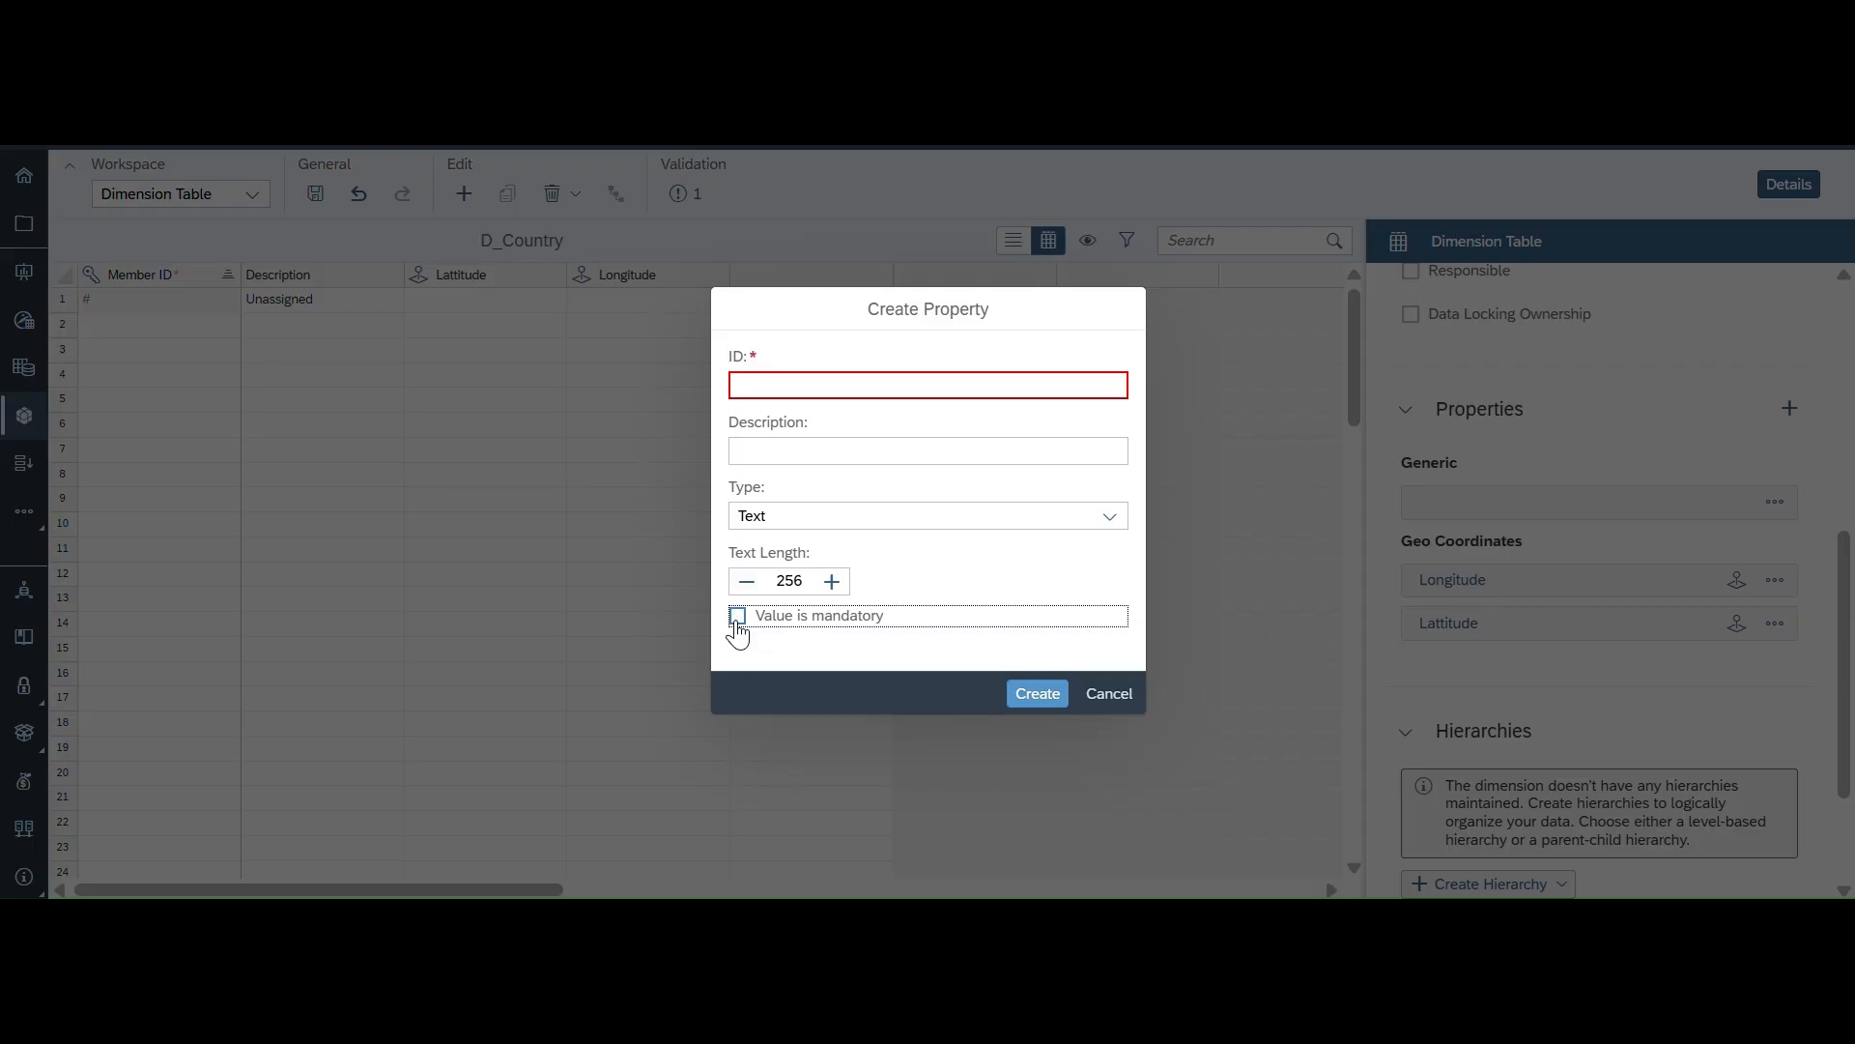
click(823, 386)
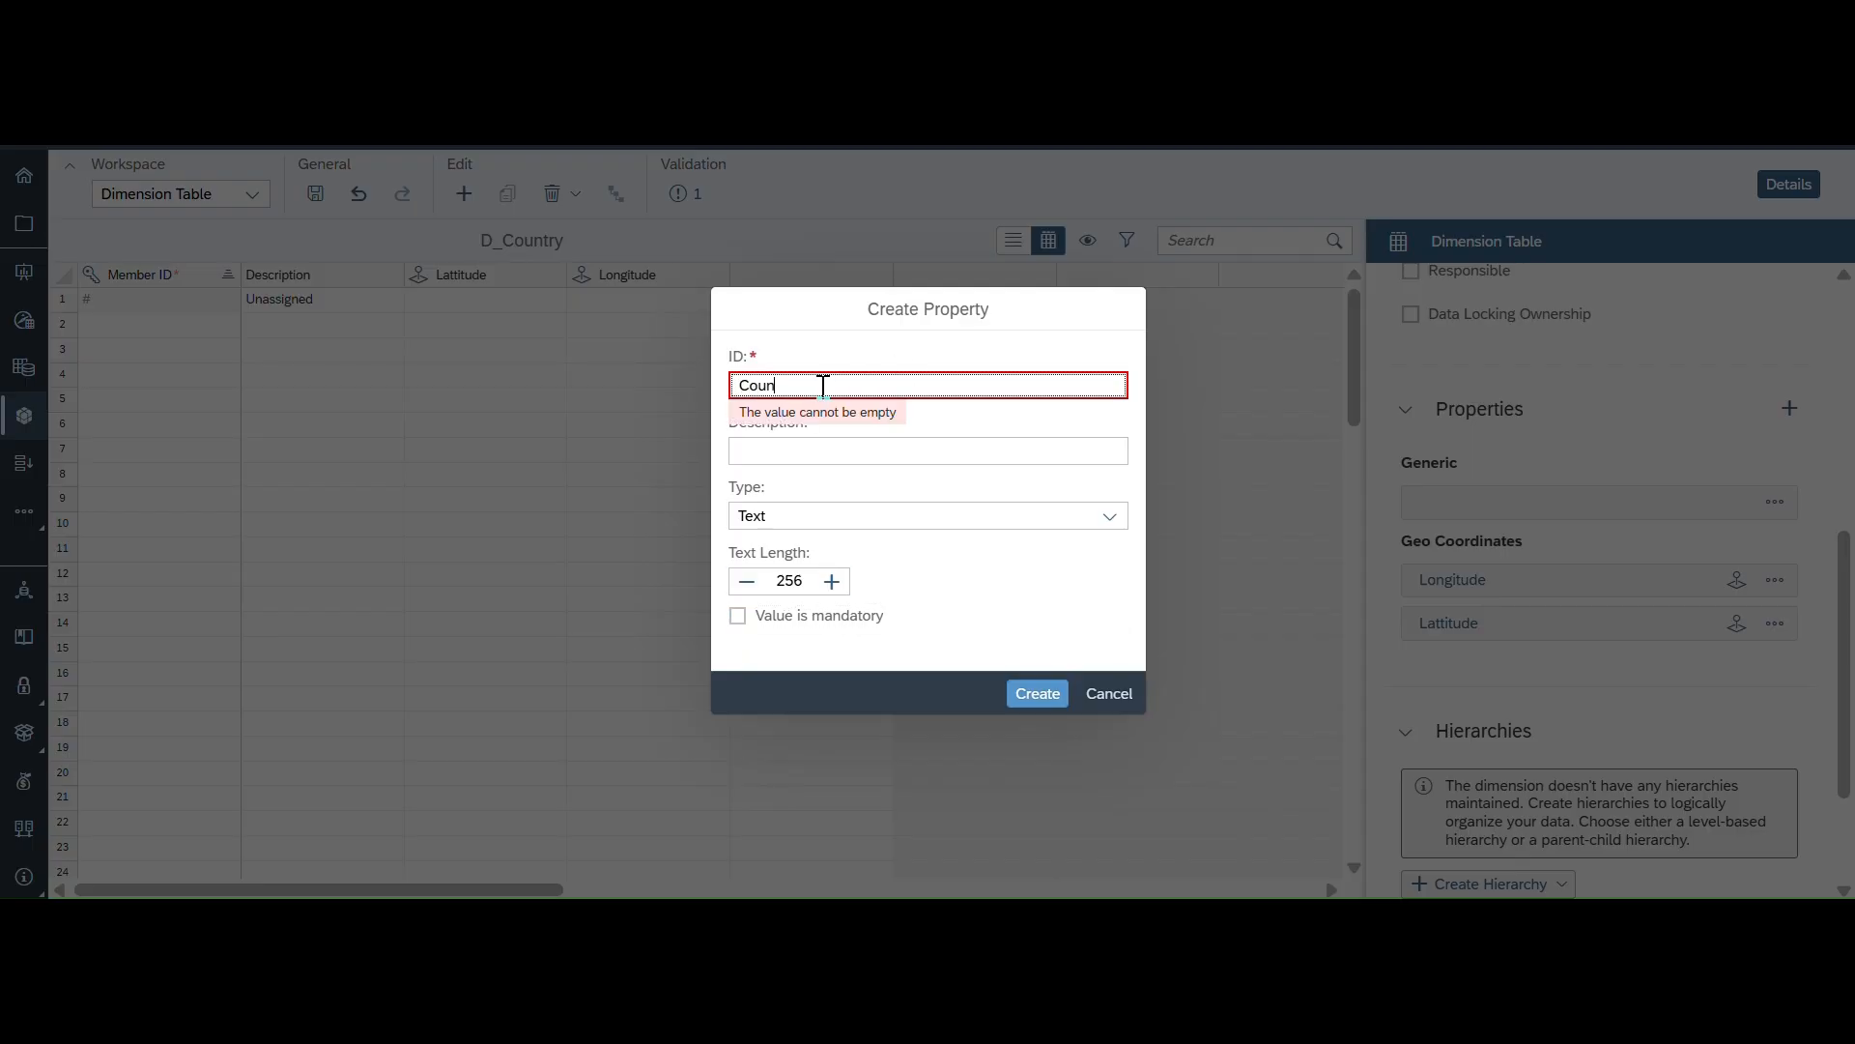
text(Country)
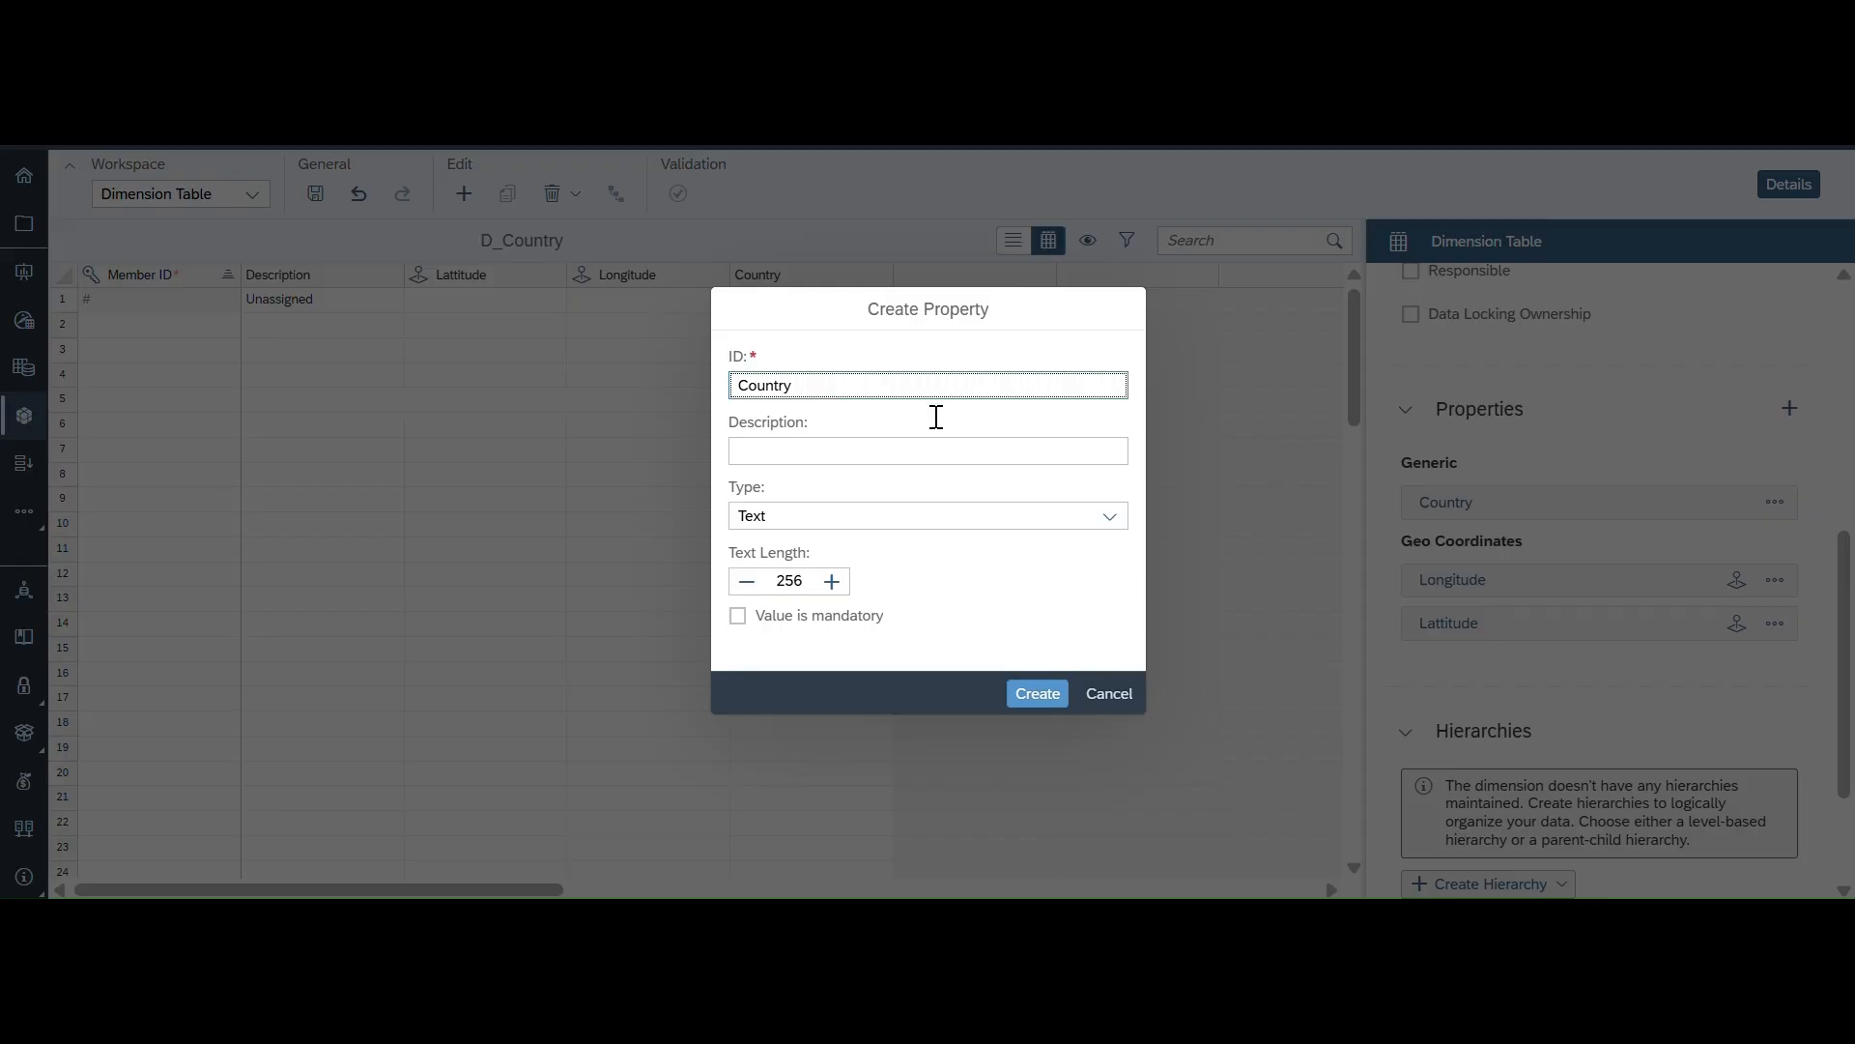
click(1109, 515)
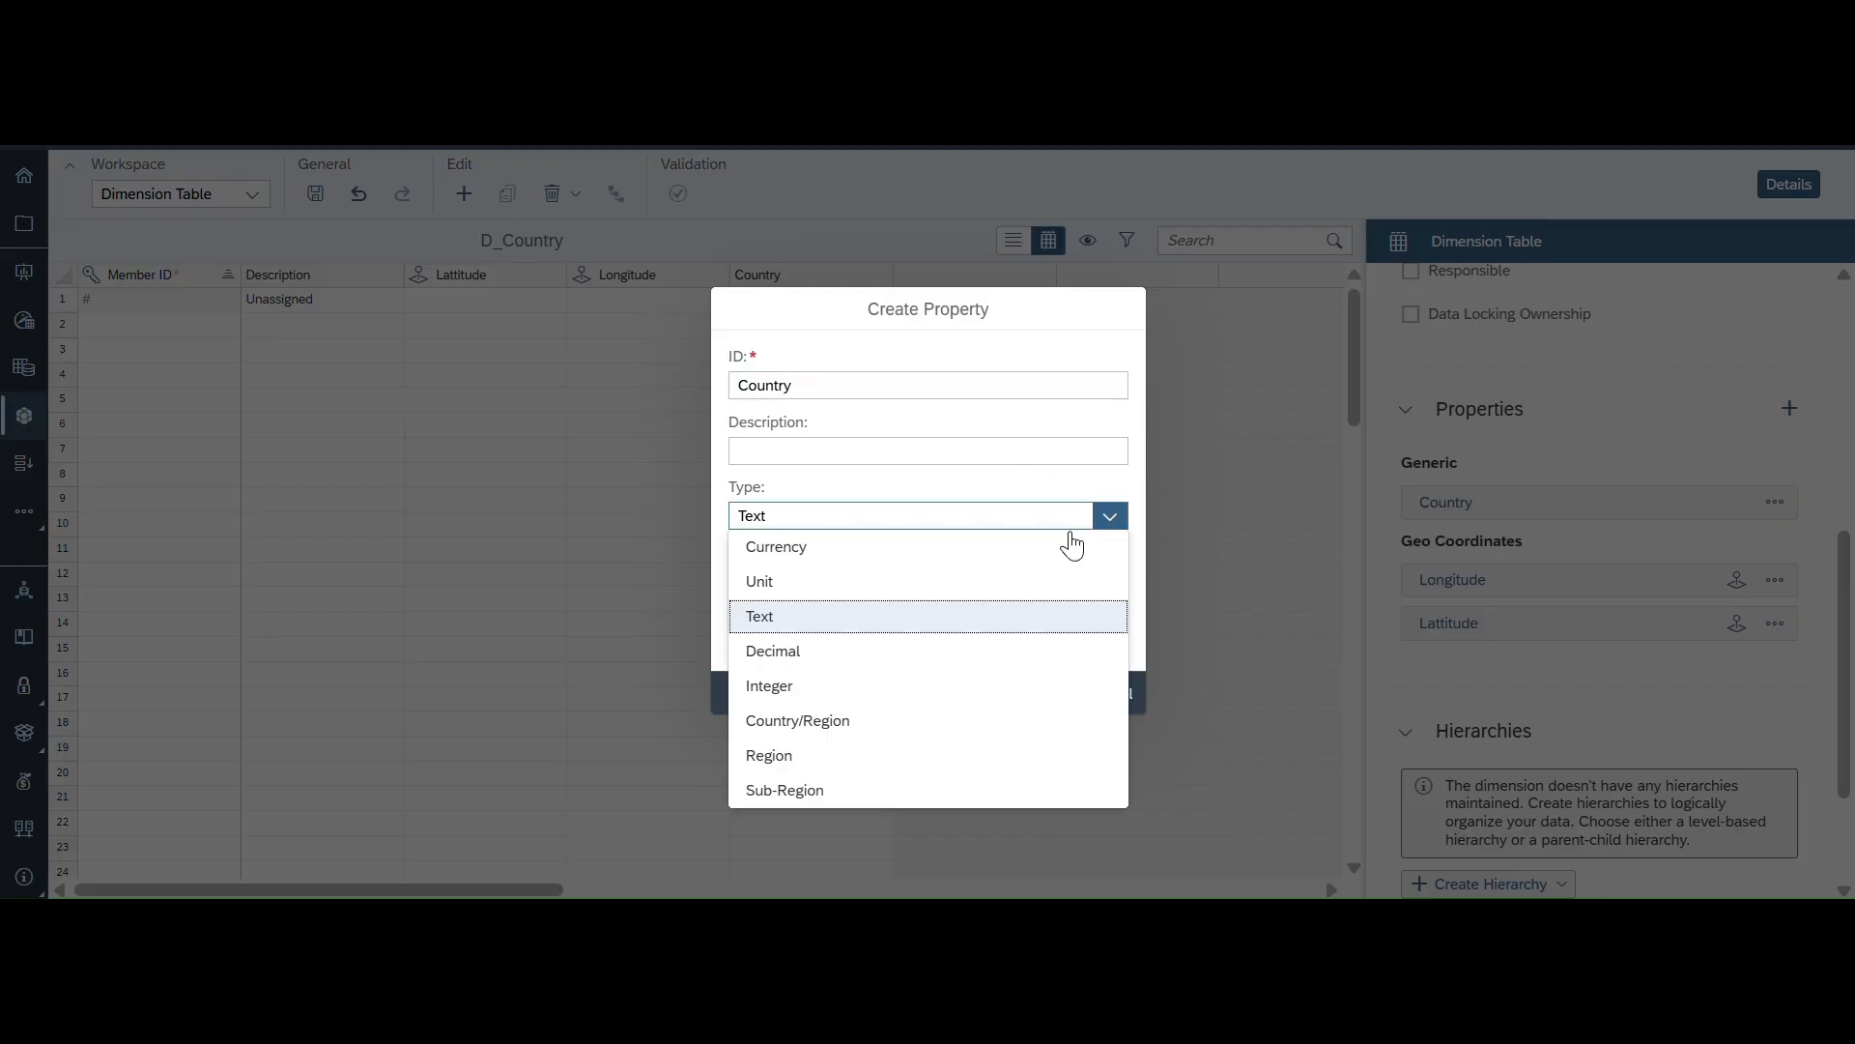
click(806, 722)
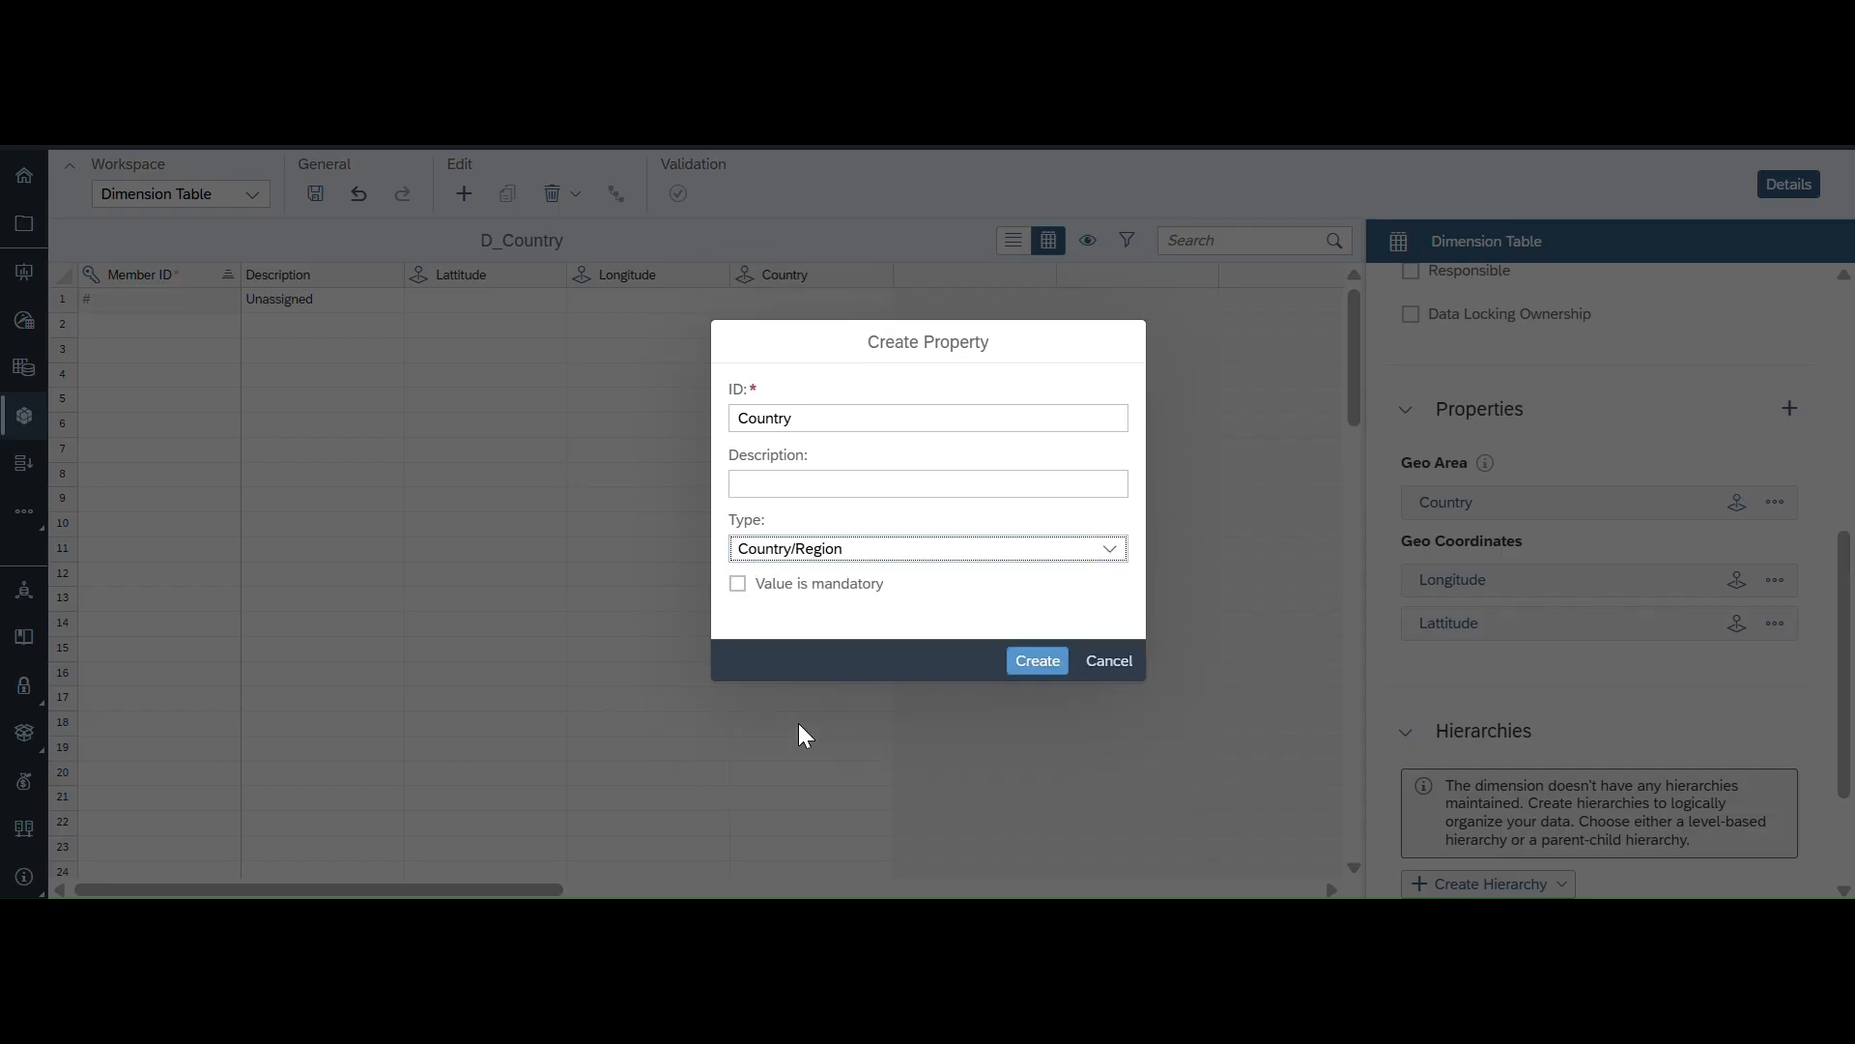
click(1030, 664)
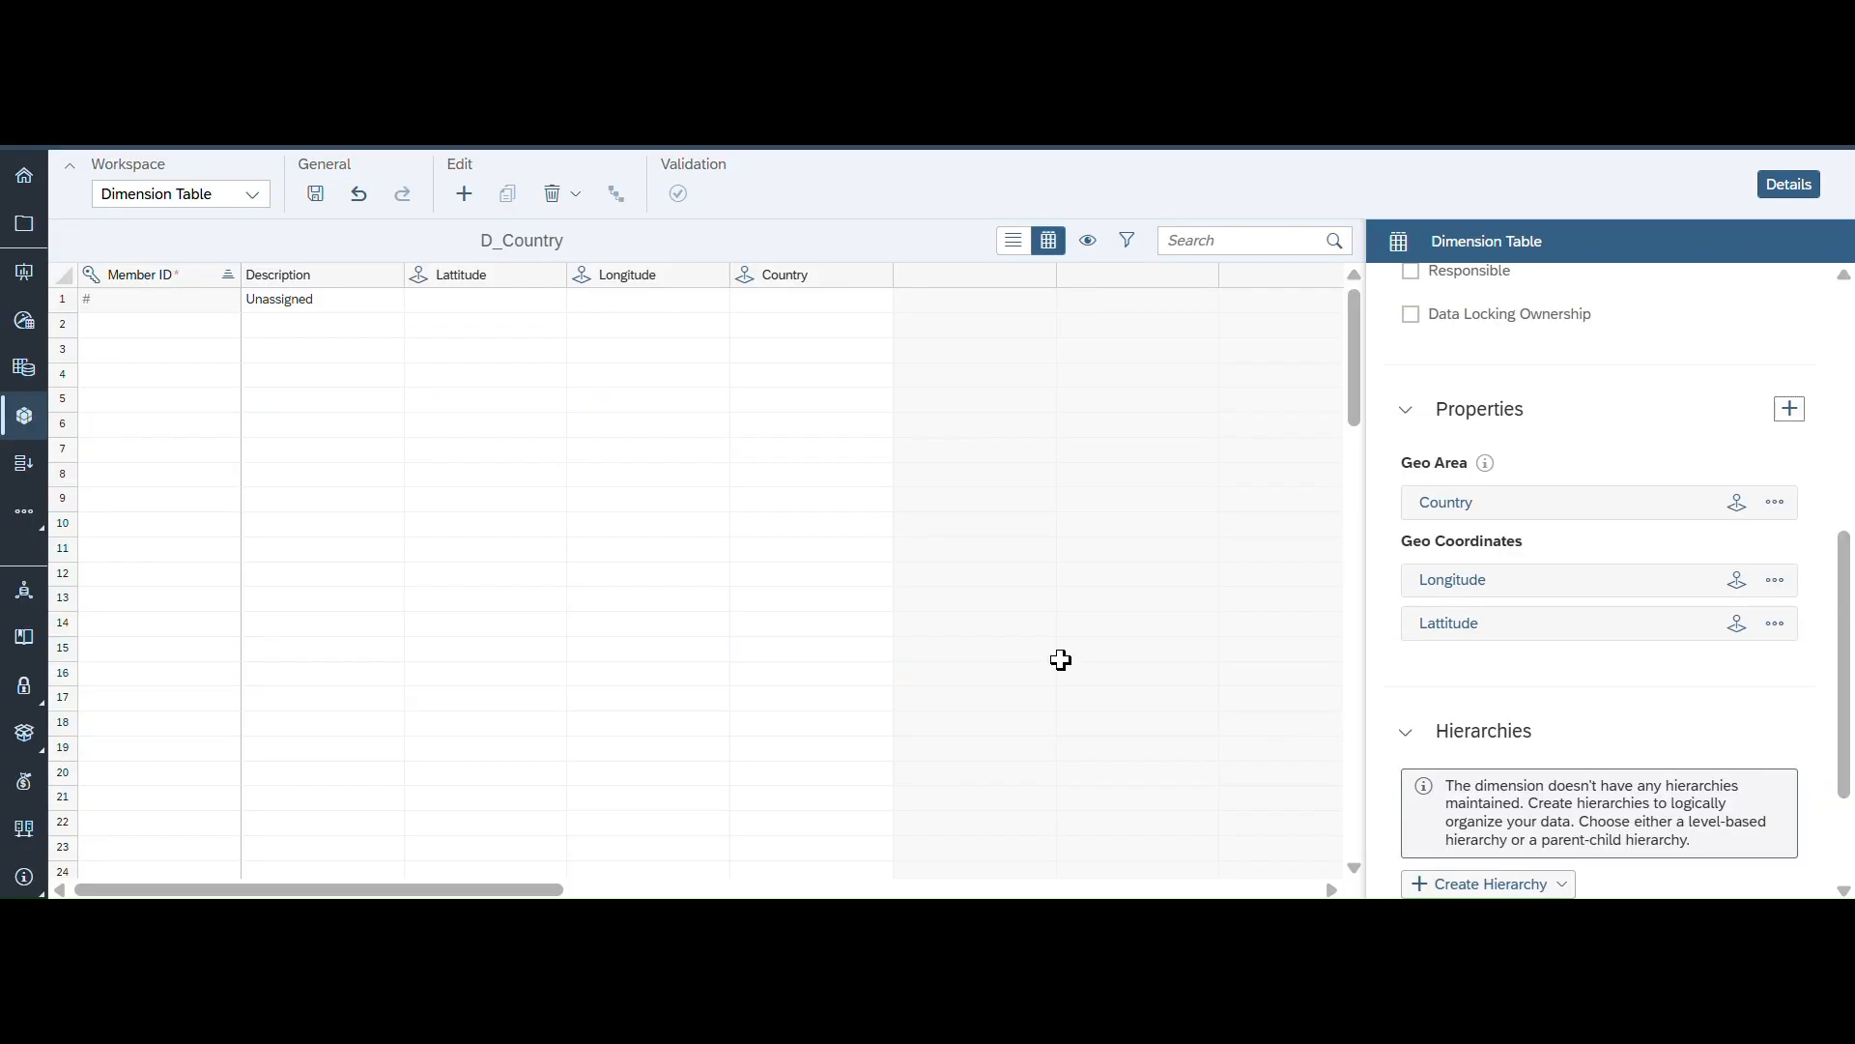
- Create a property with ID State and type Region
click(1791, 416)
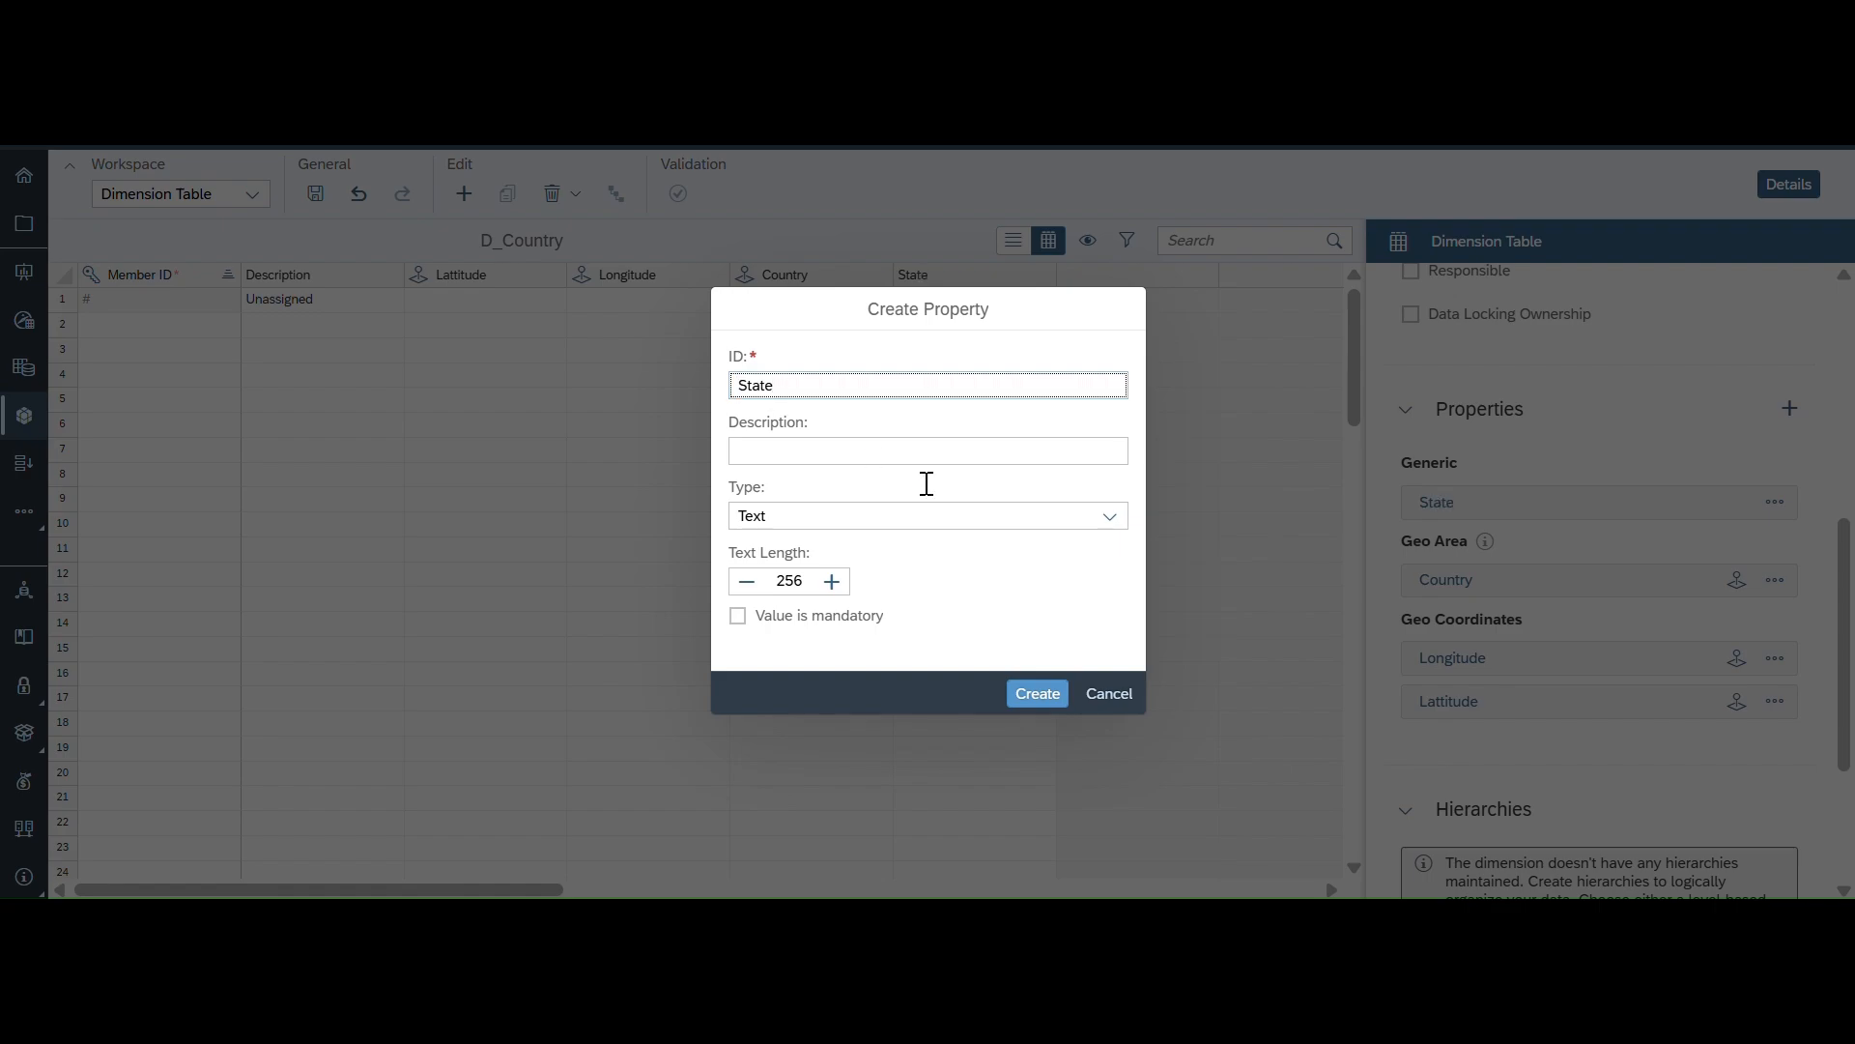
click(1113, 521)
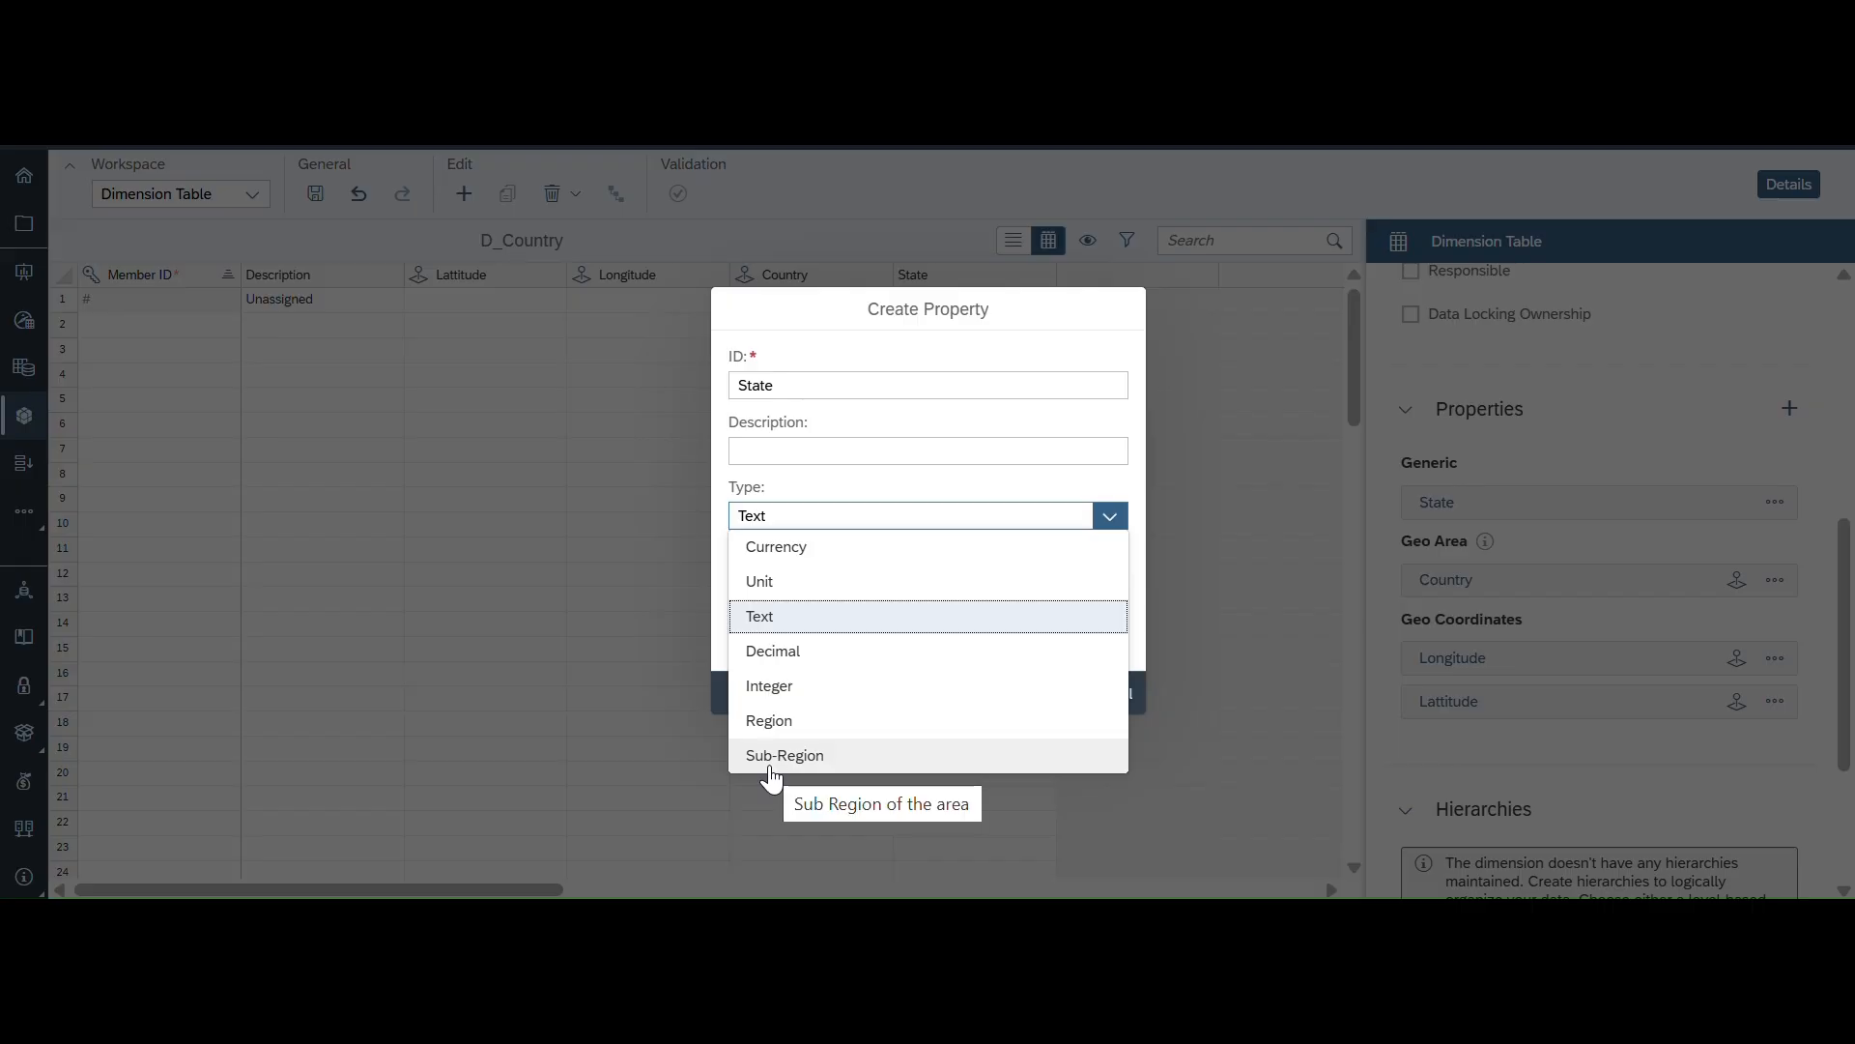
click(770, 723)
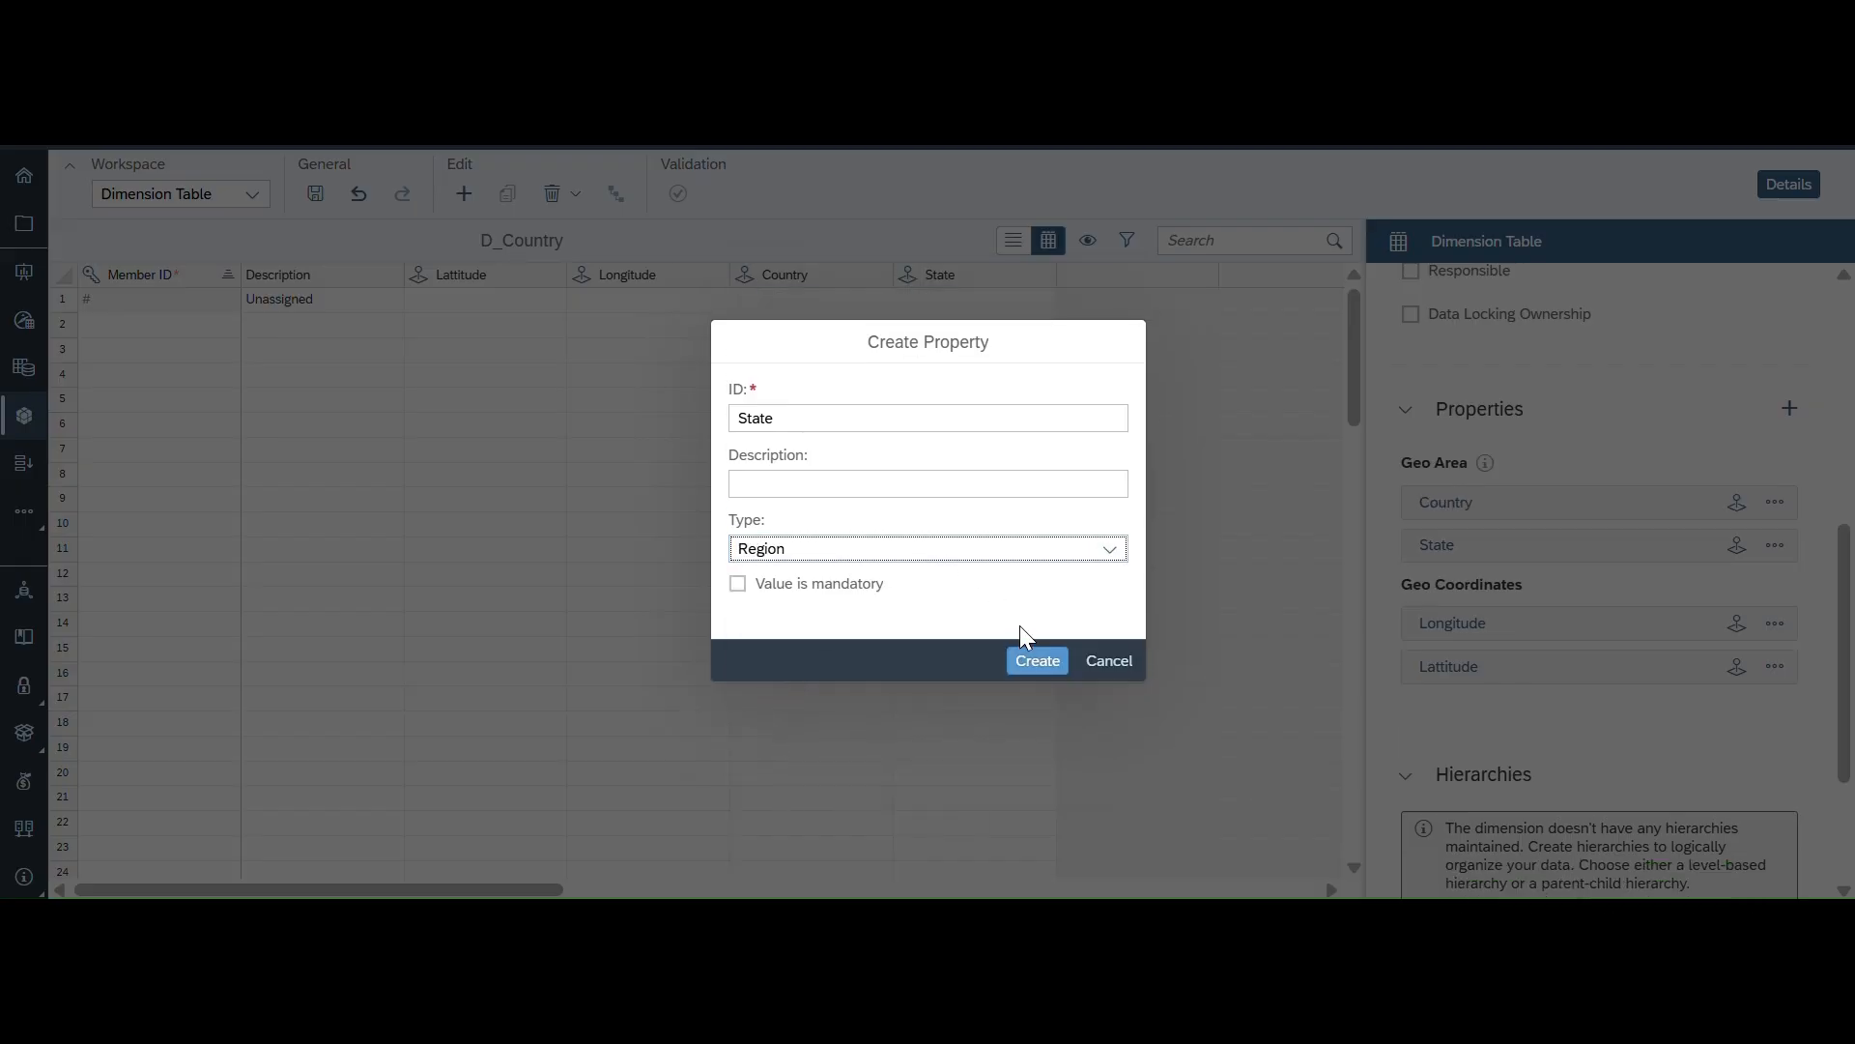
click(1036, 661)
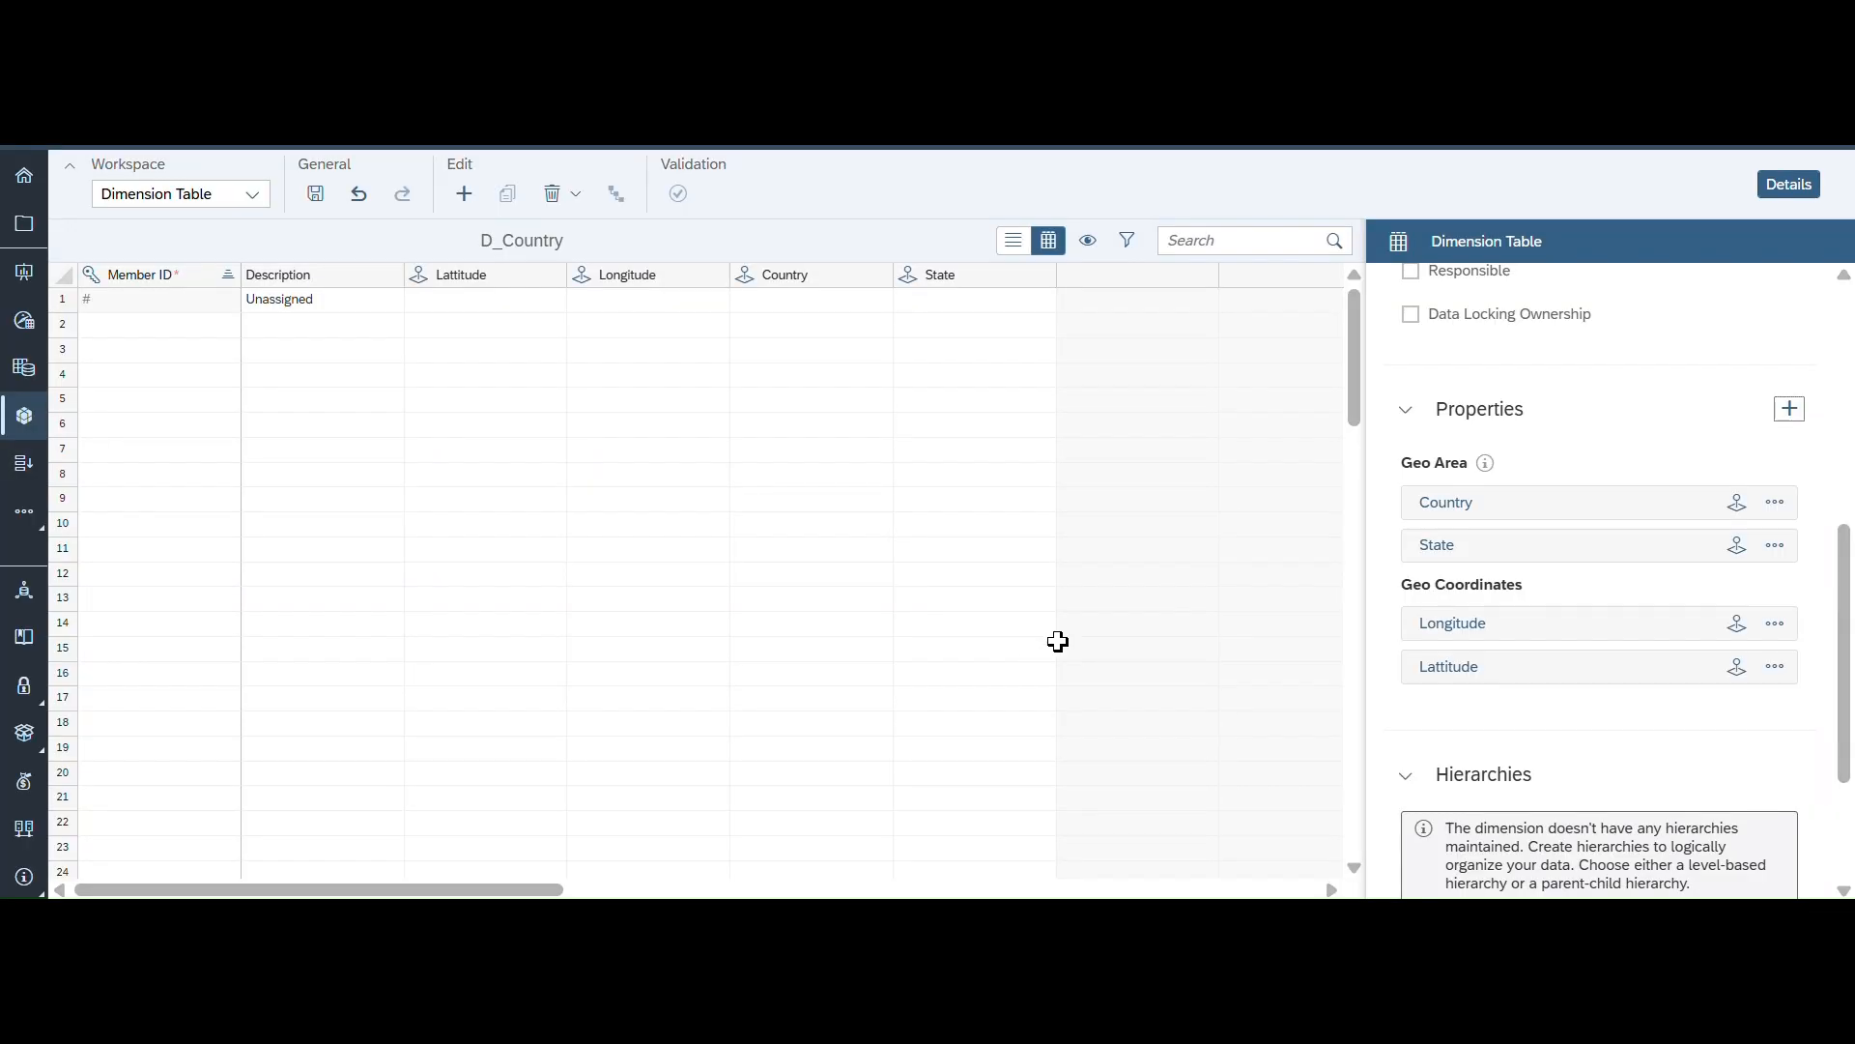
- Create a property with ID City and type Sub-Region, then save the dimension table
click(1789, 410)
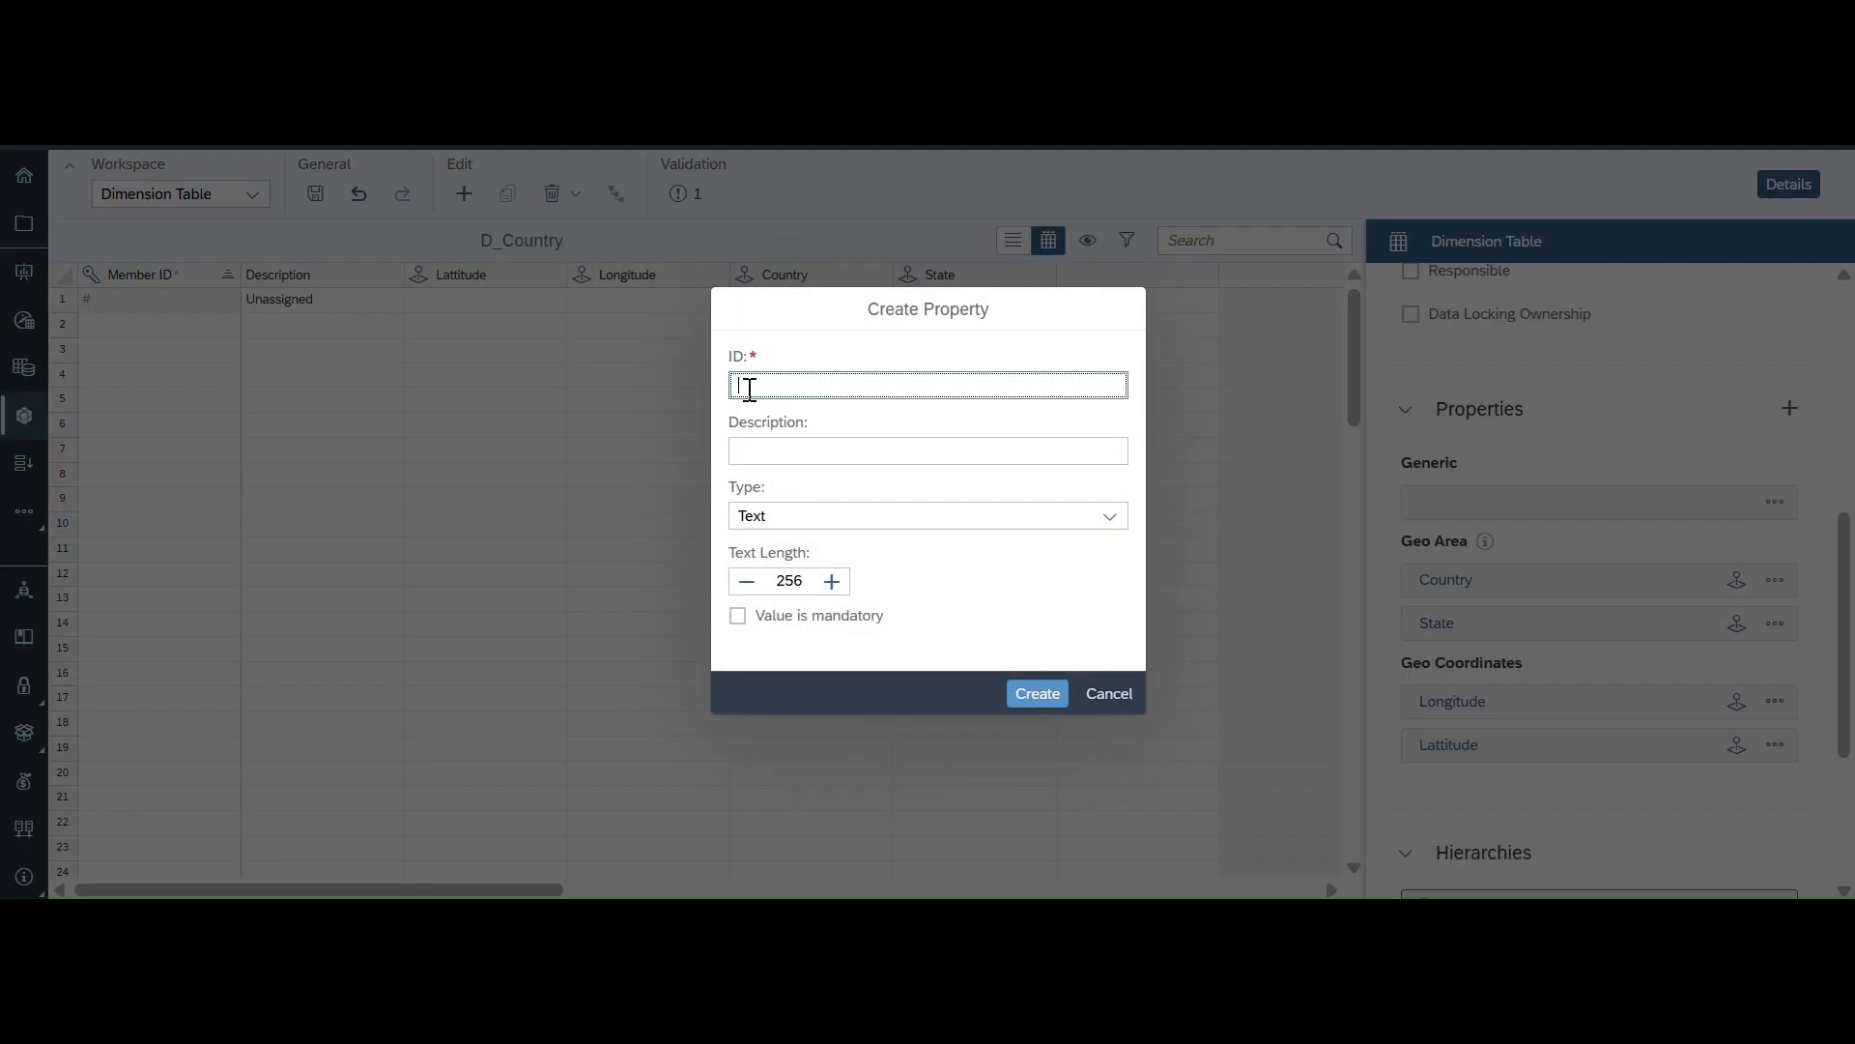
text(City)
click(1109, 516)
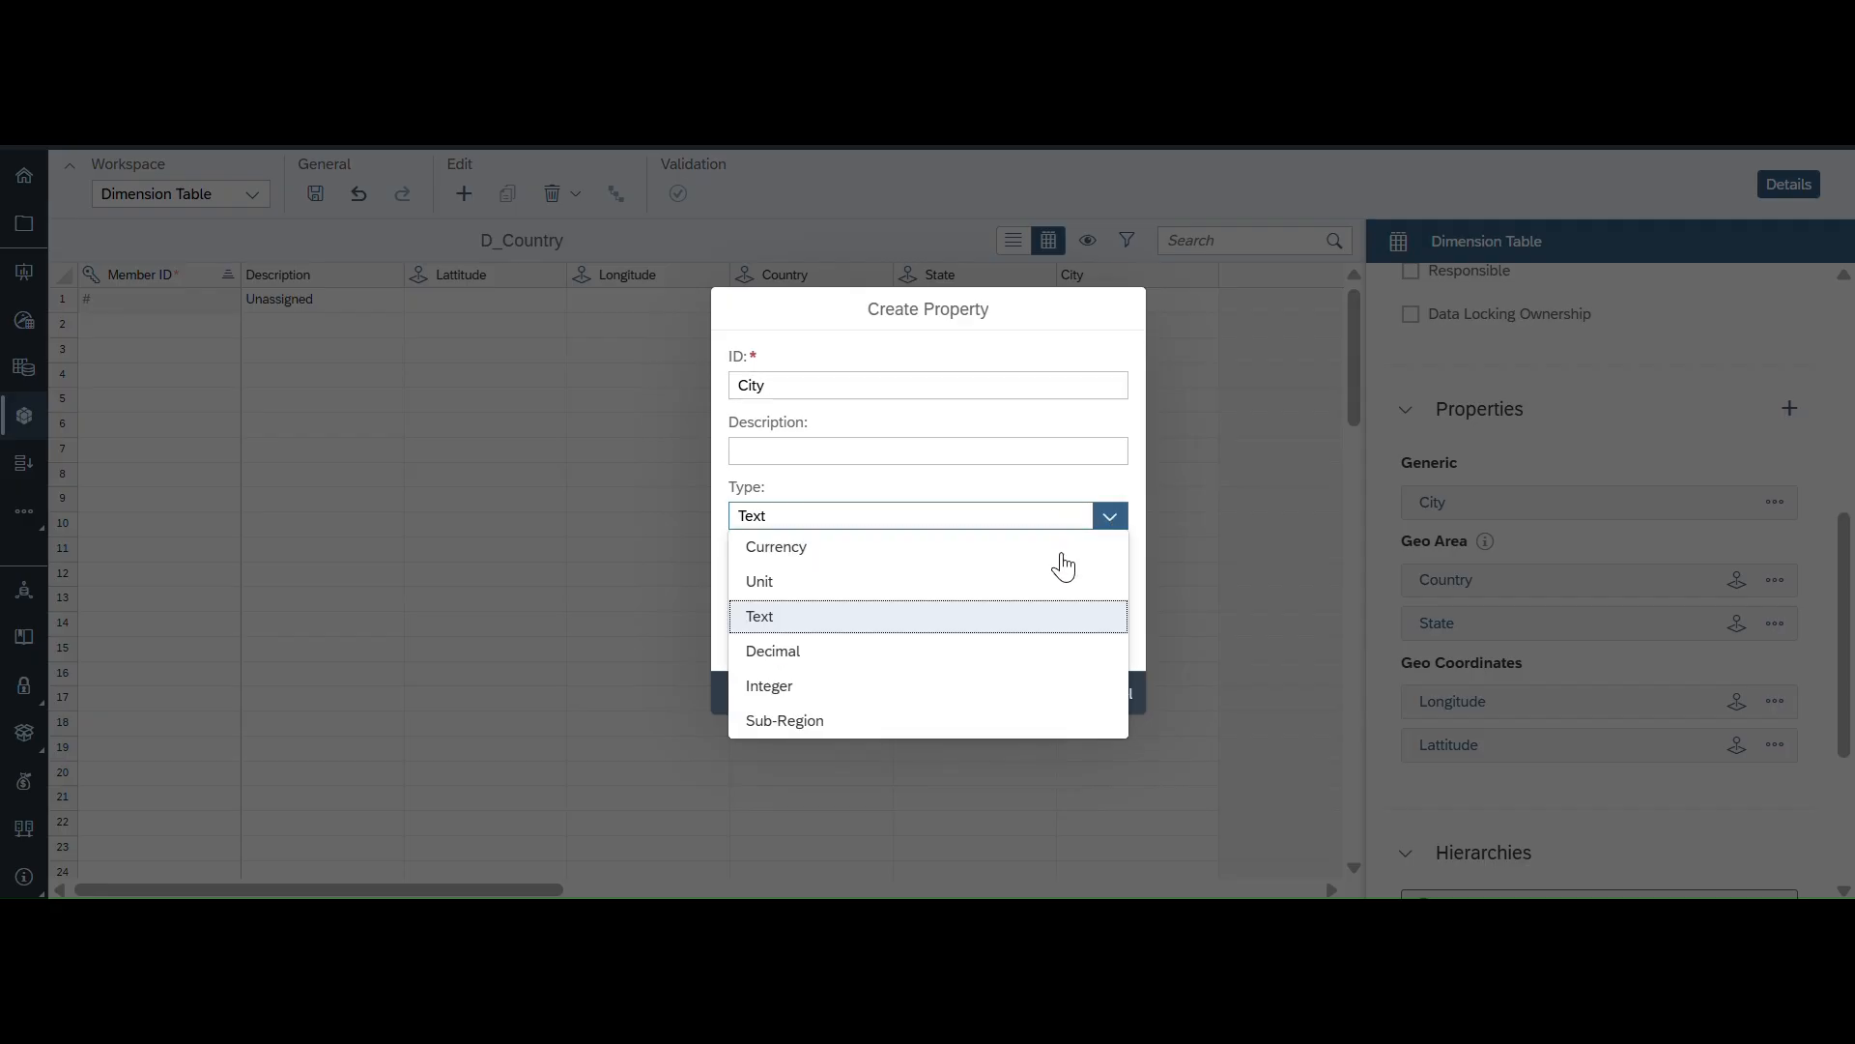
click(772, 730)
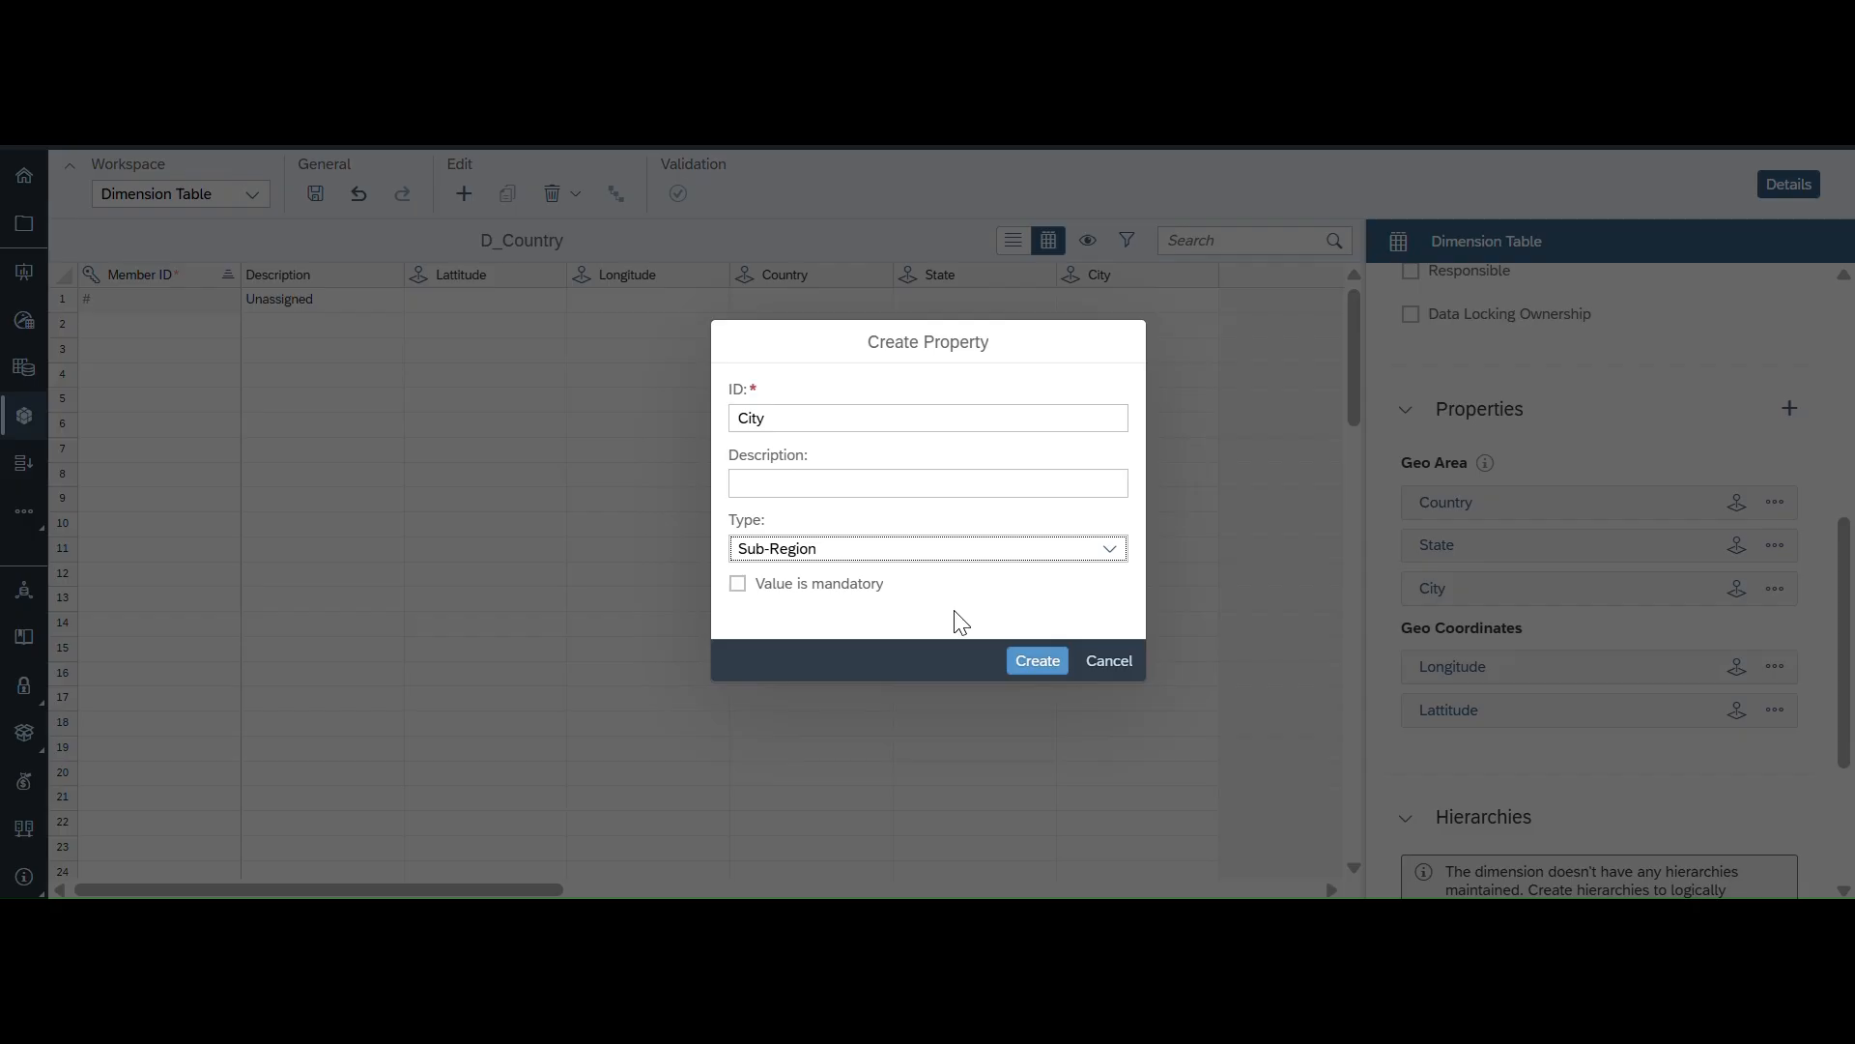
click(1042, 665)
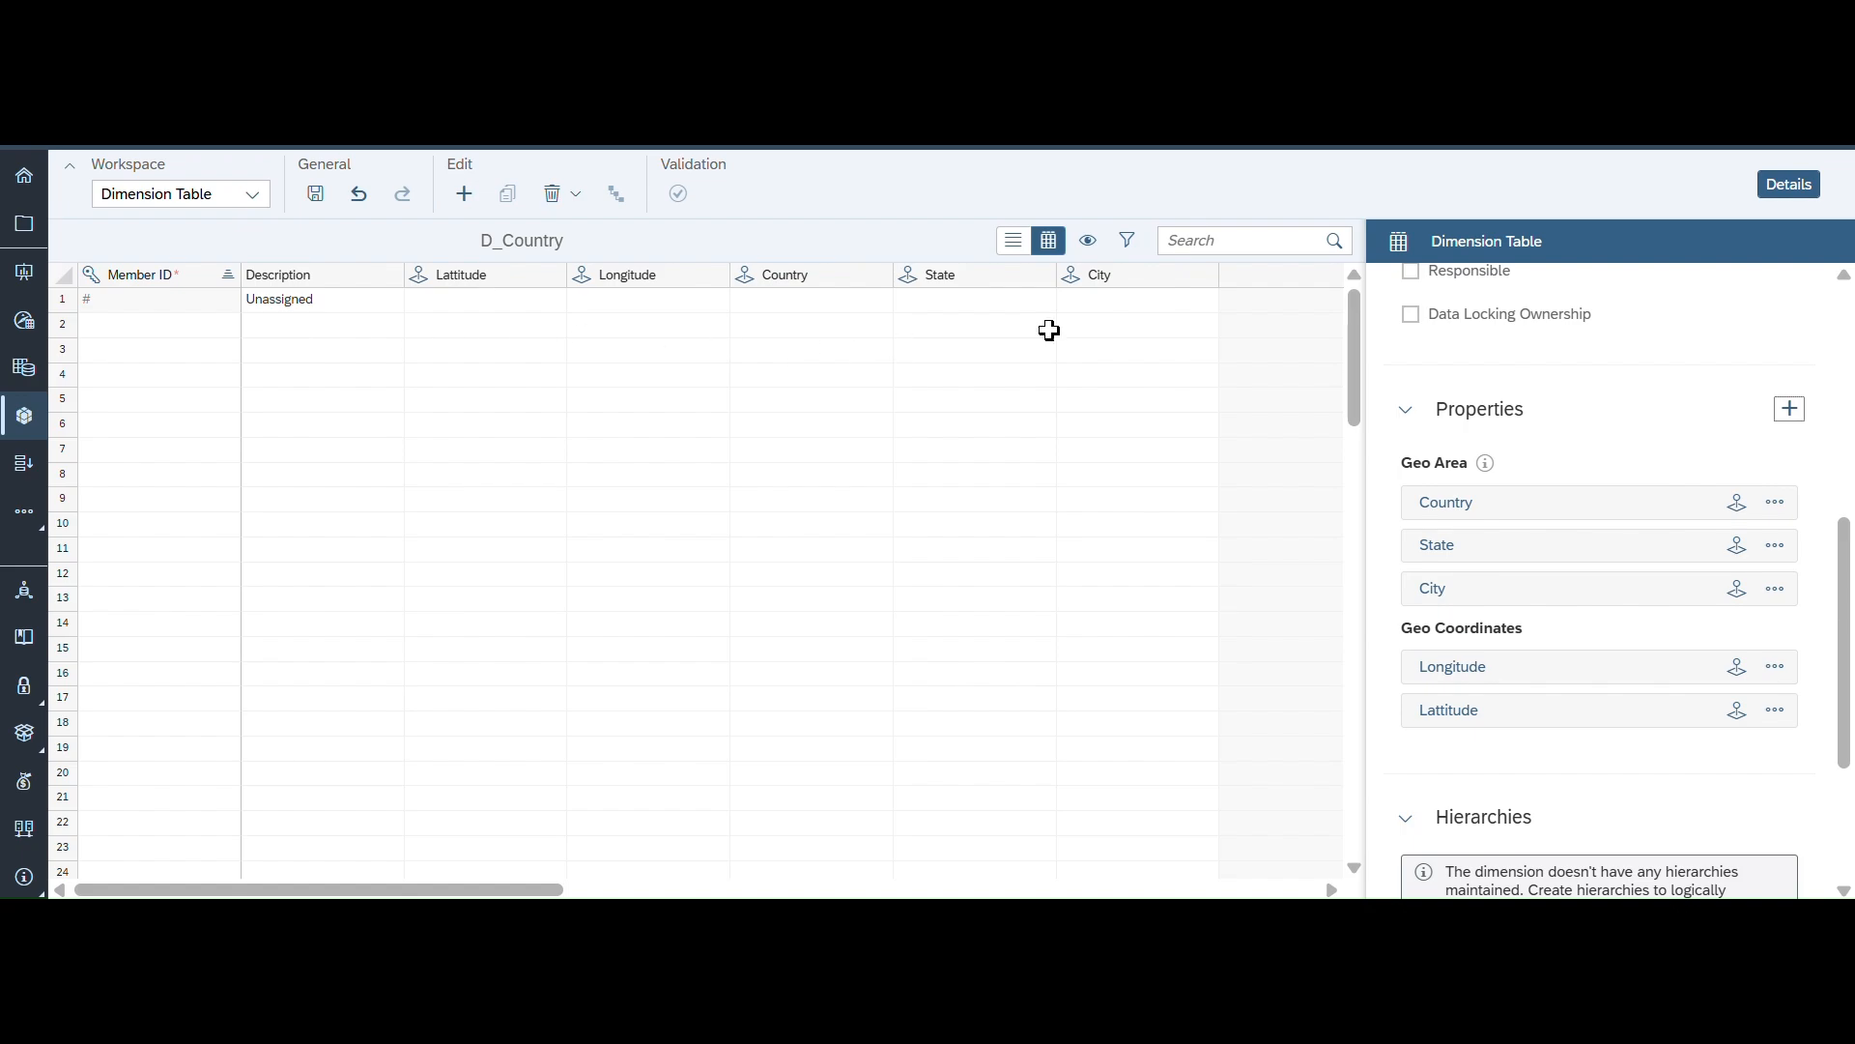
click(316, 198)
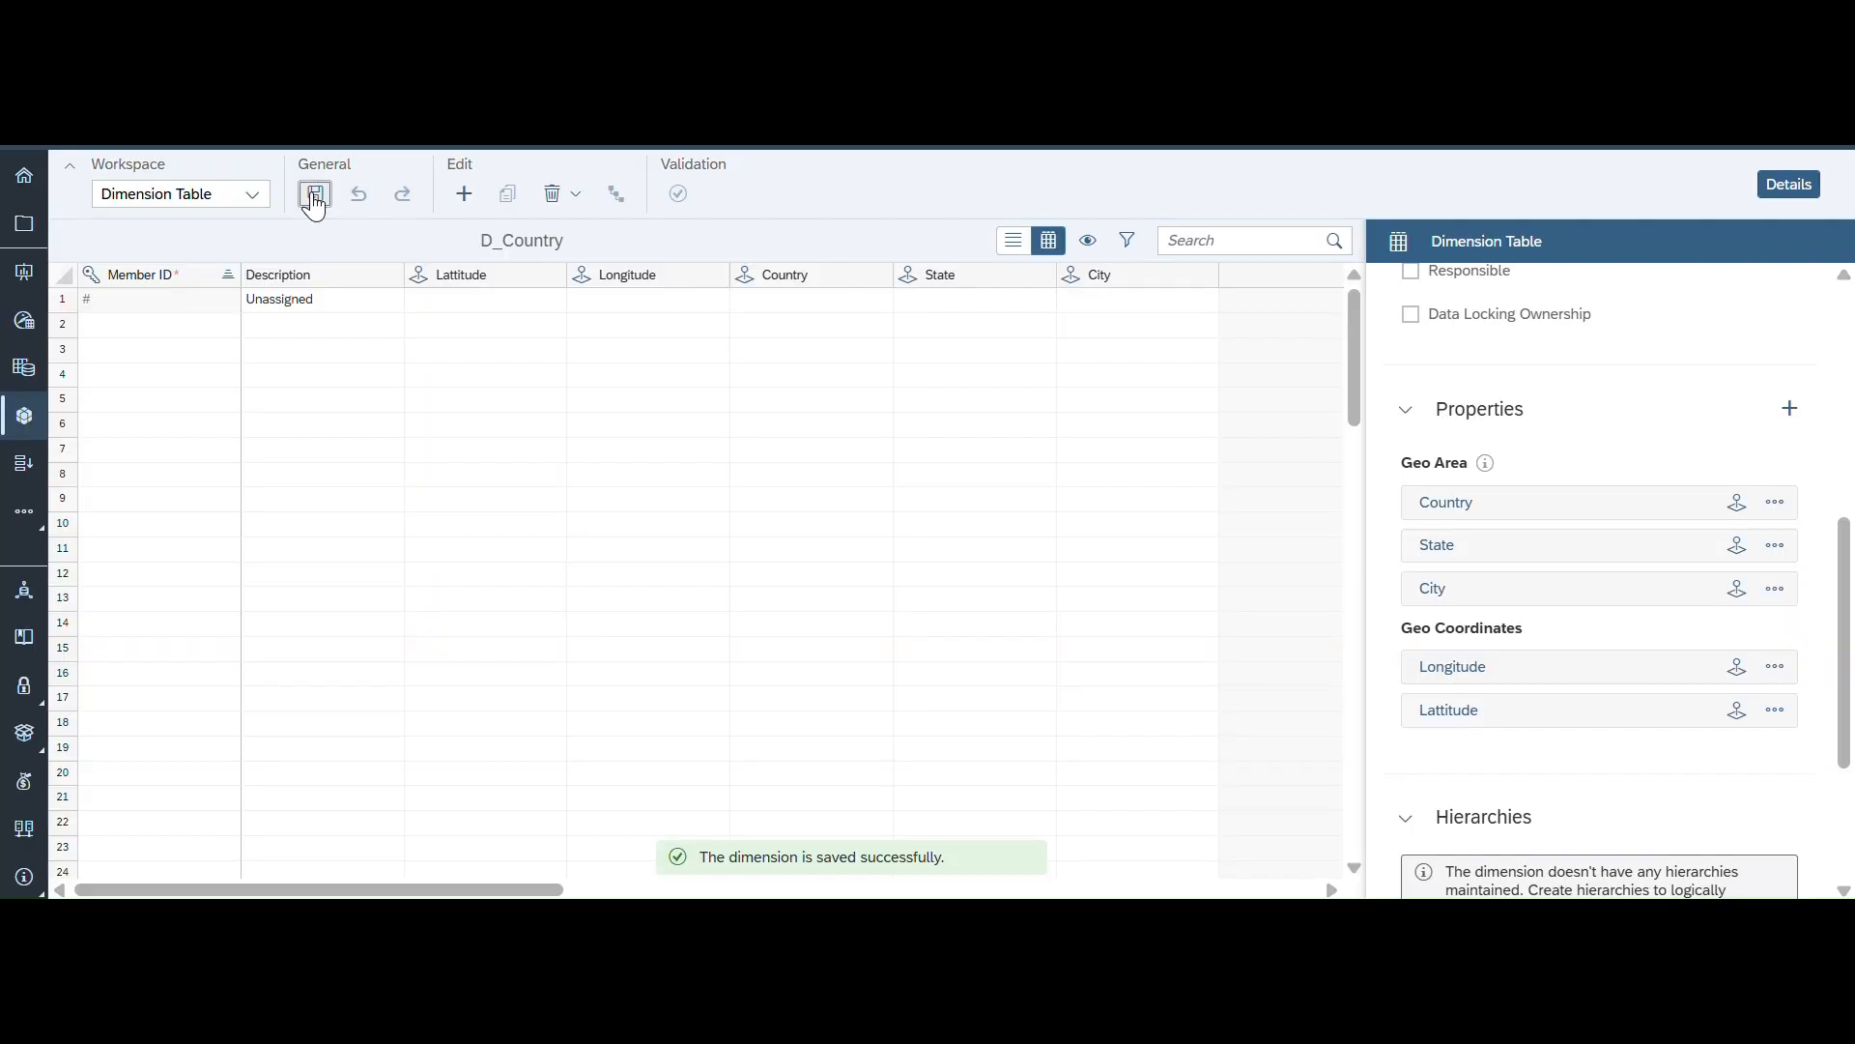
click(315, 198)
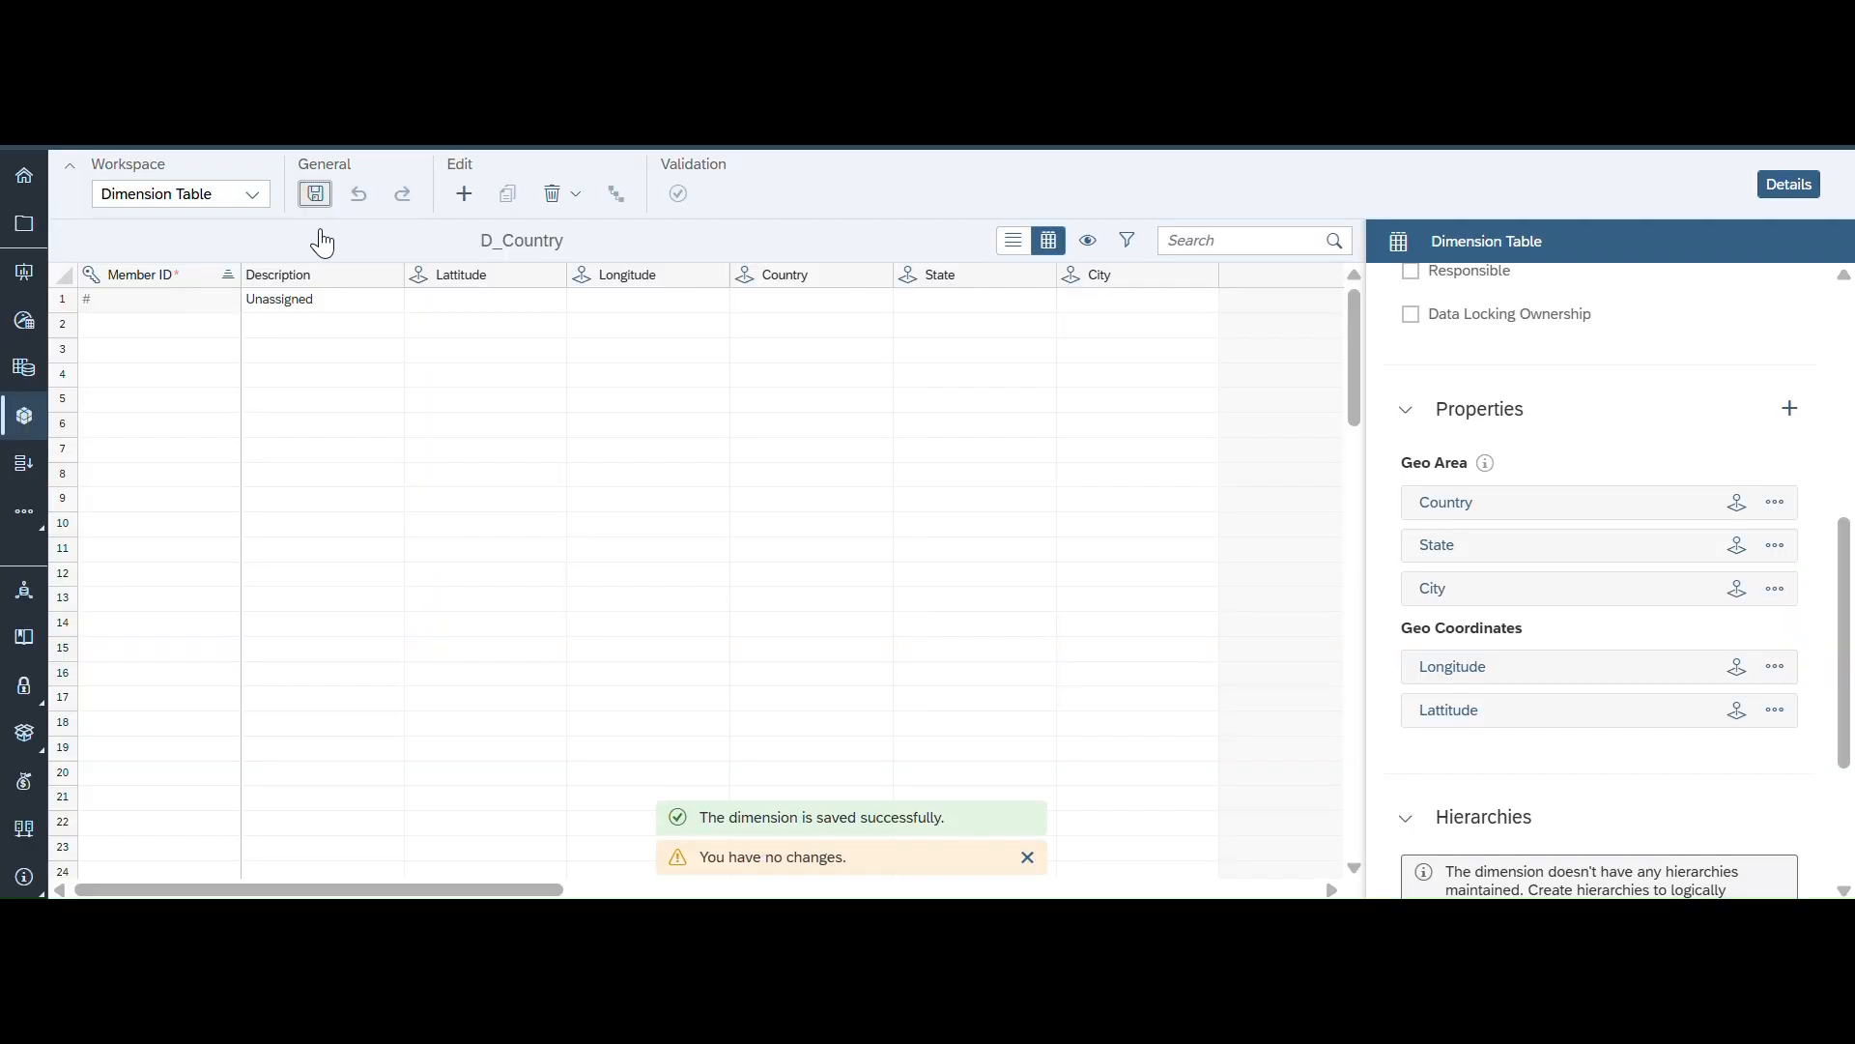
- Switch to the Data Management workspace and import DE(Germany).xlsx from Downloads as a file source, using the first row as headers
click(250, 194)
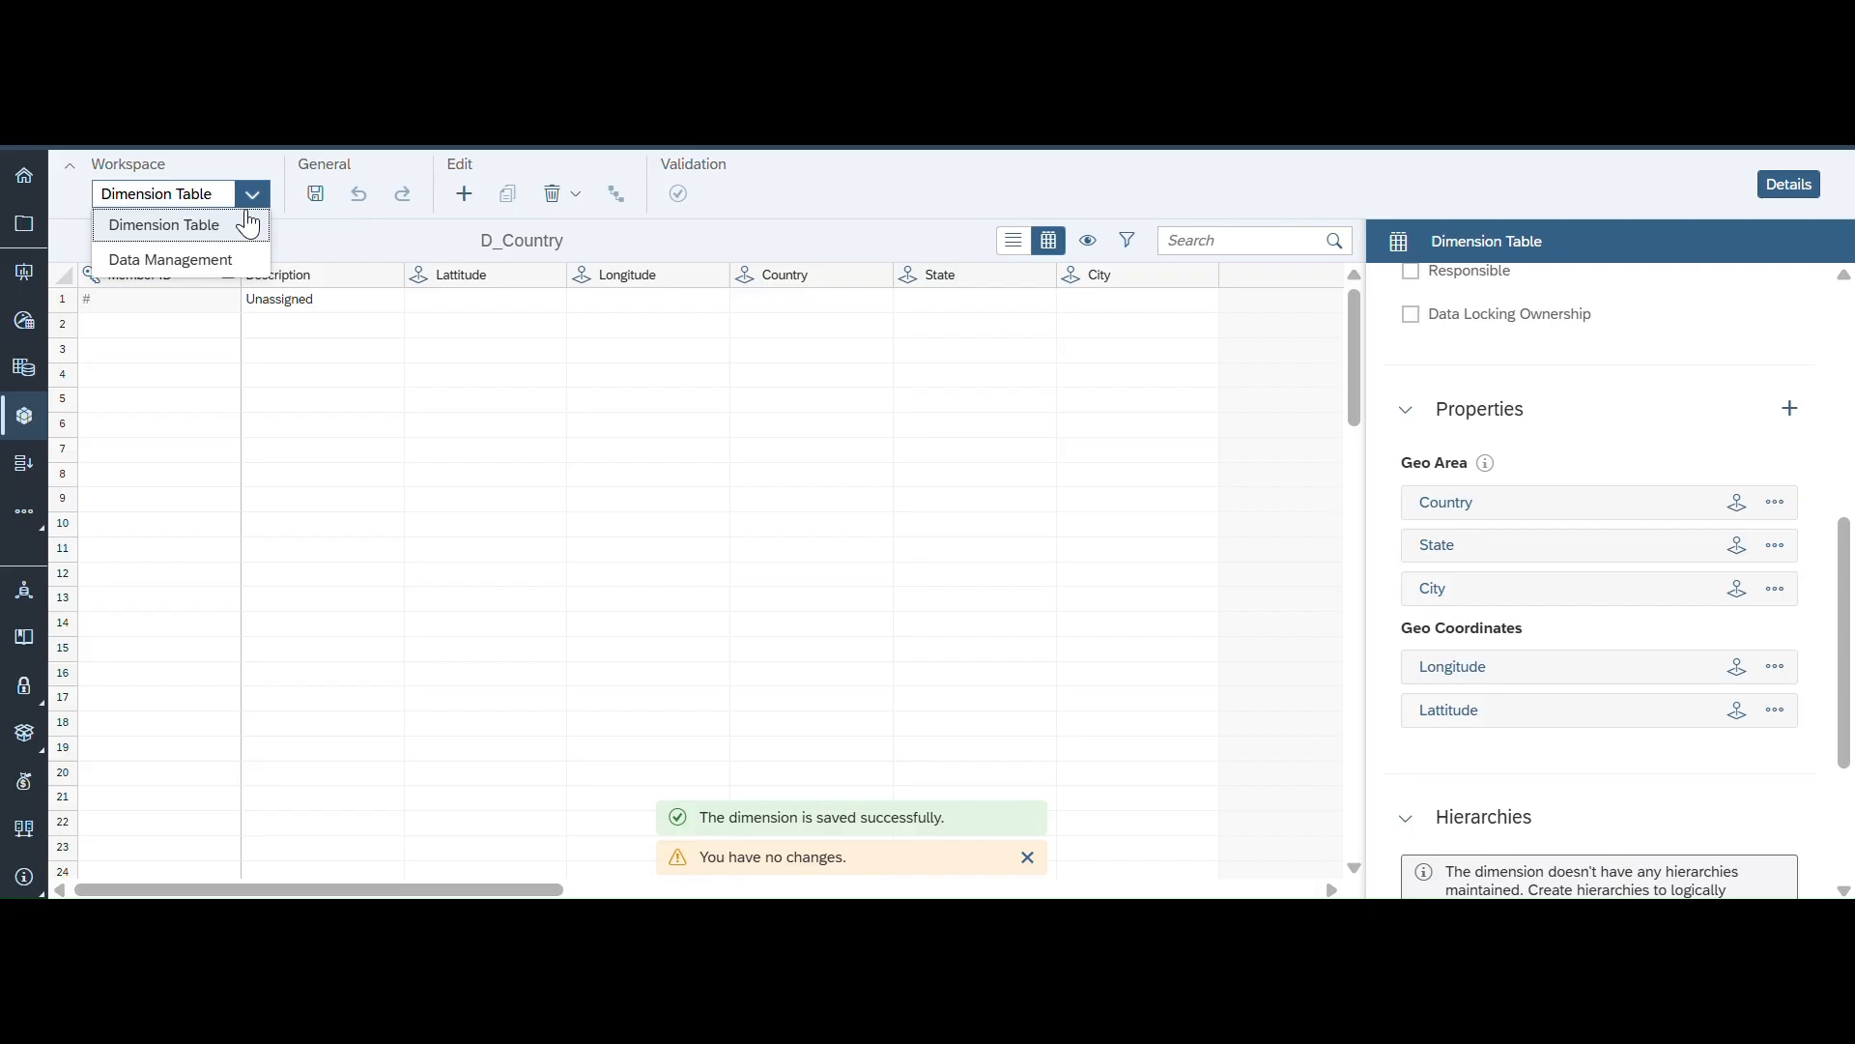
click(183, 260)
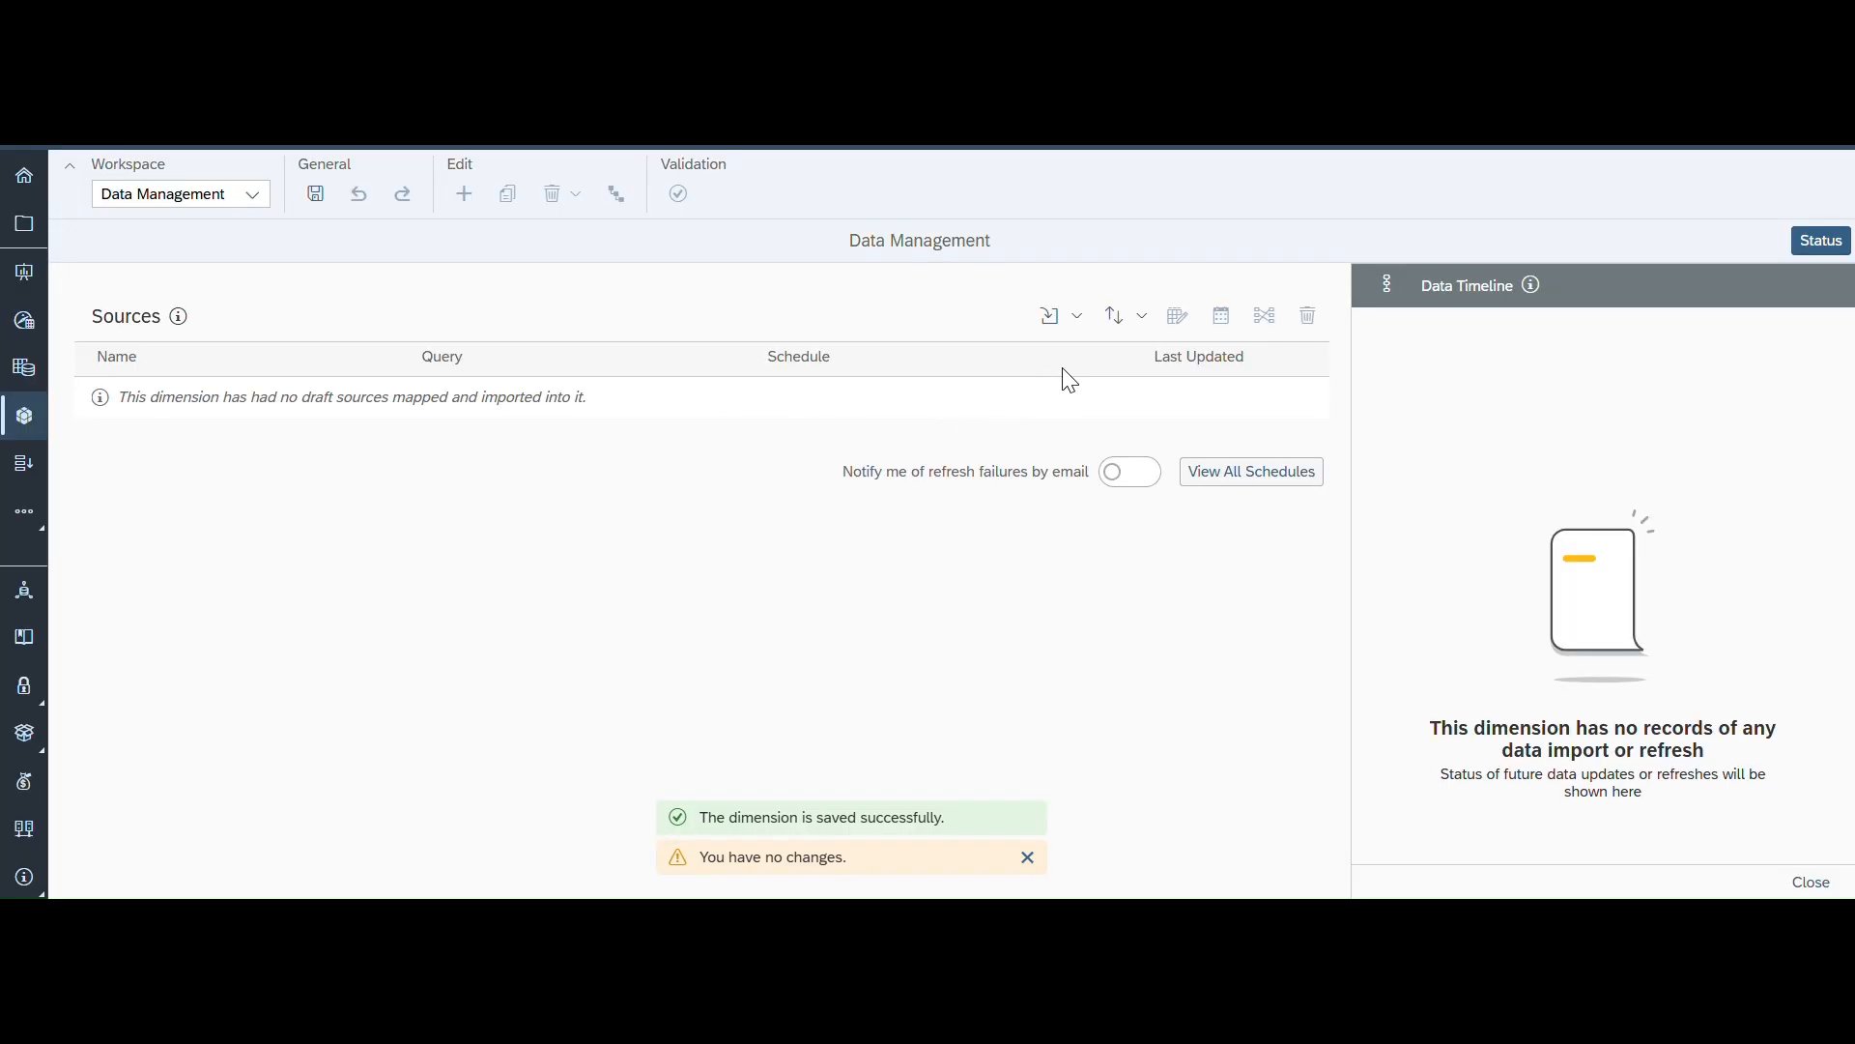
click(1079, 328)
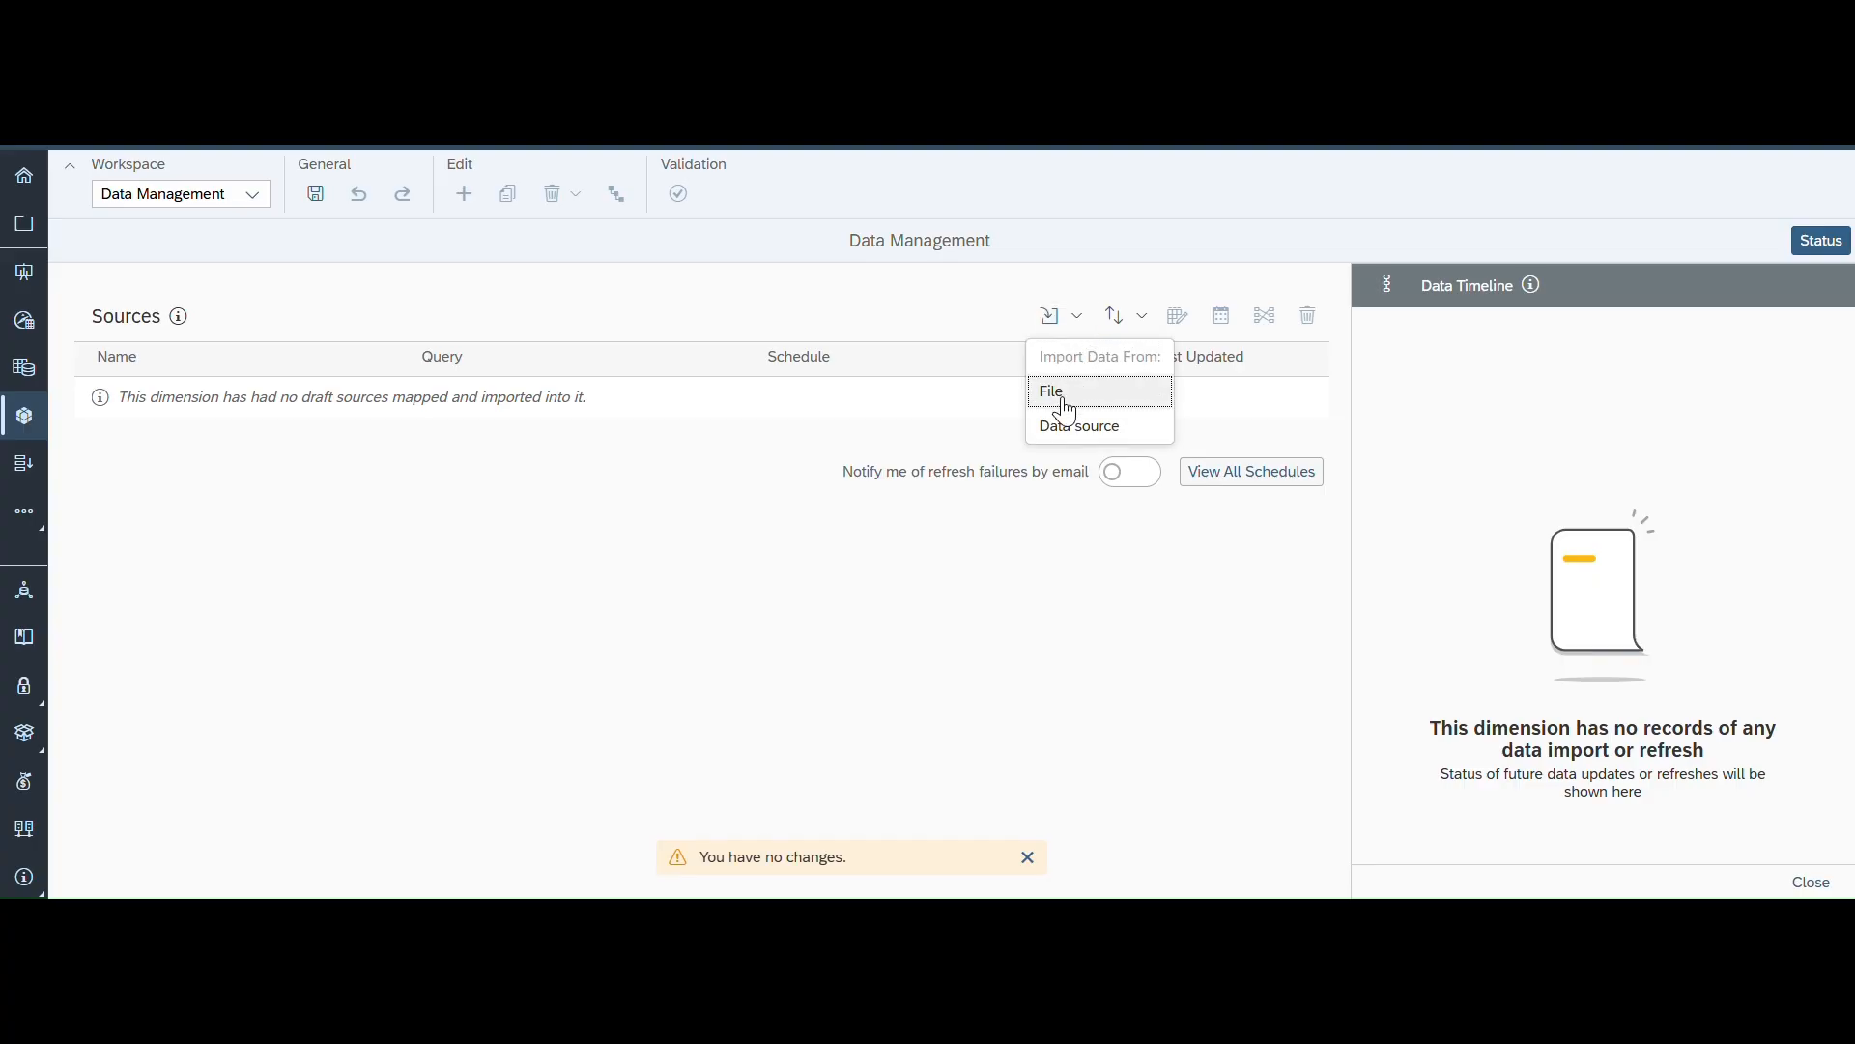
click(1063, 400)
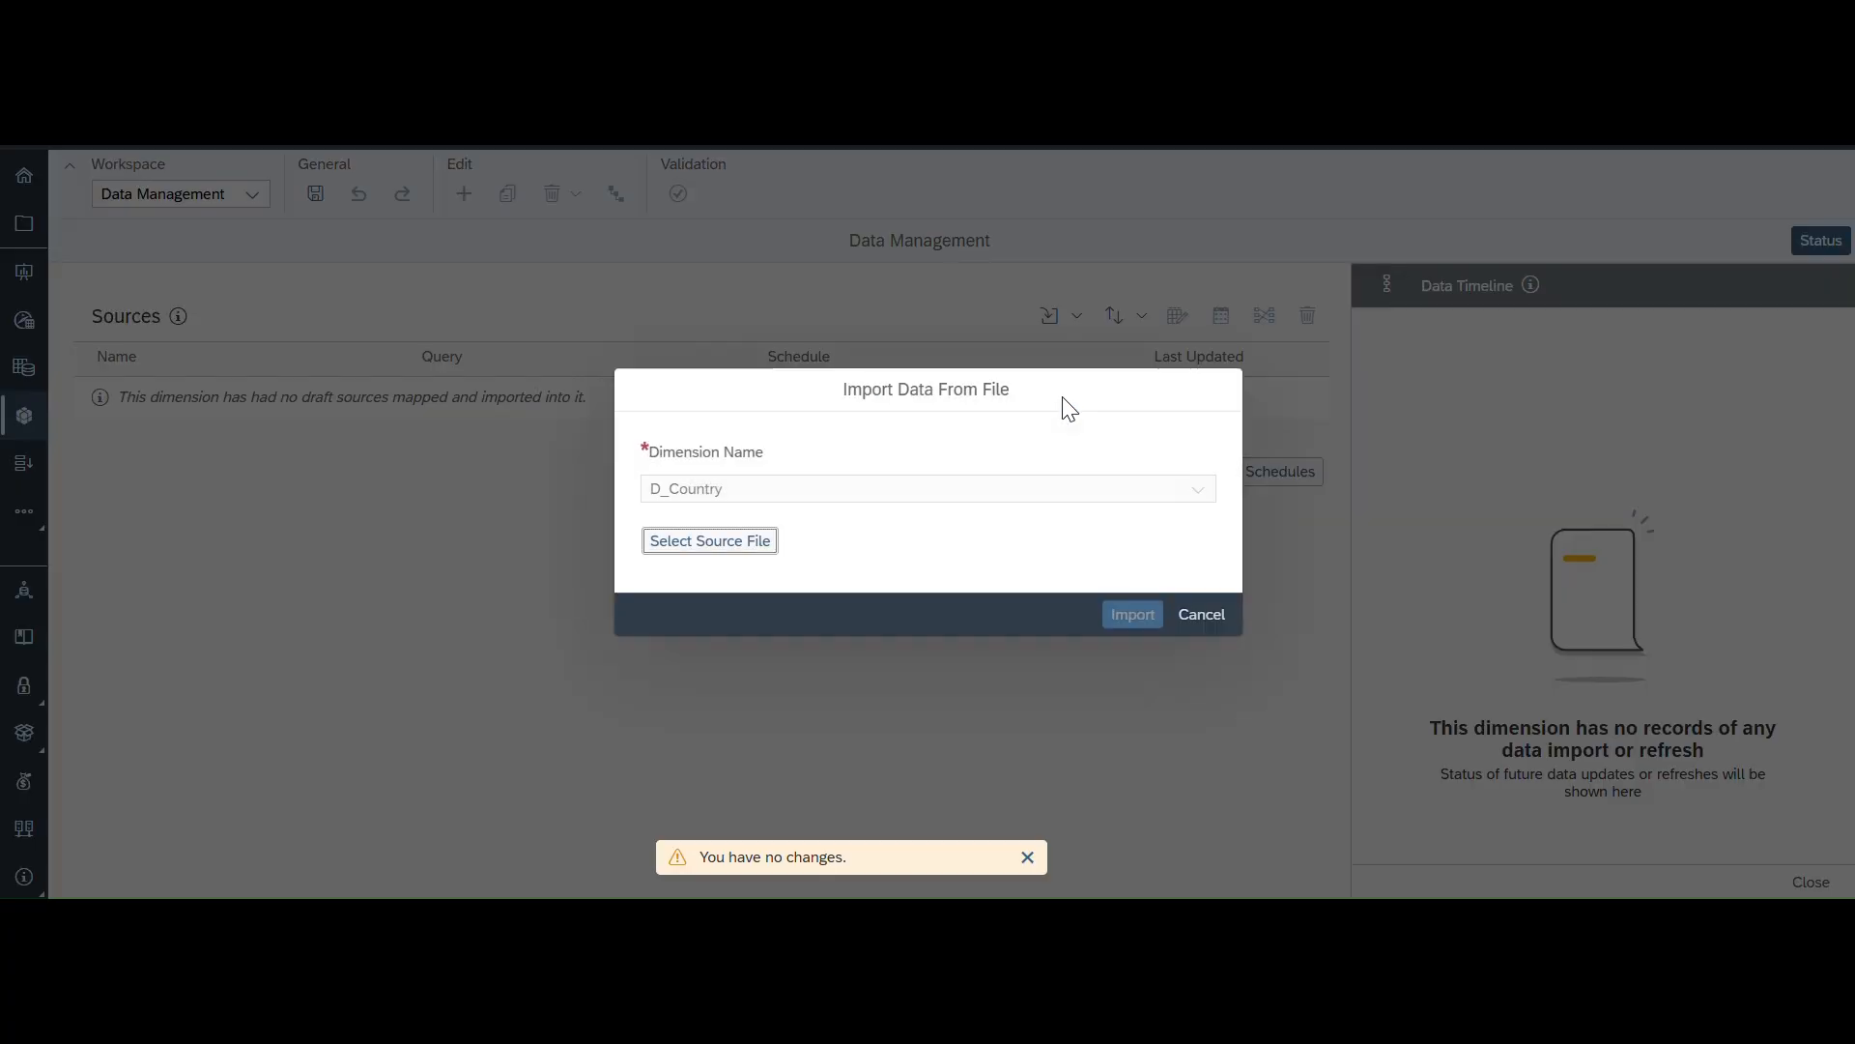
click(695, 542)
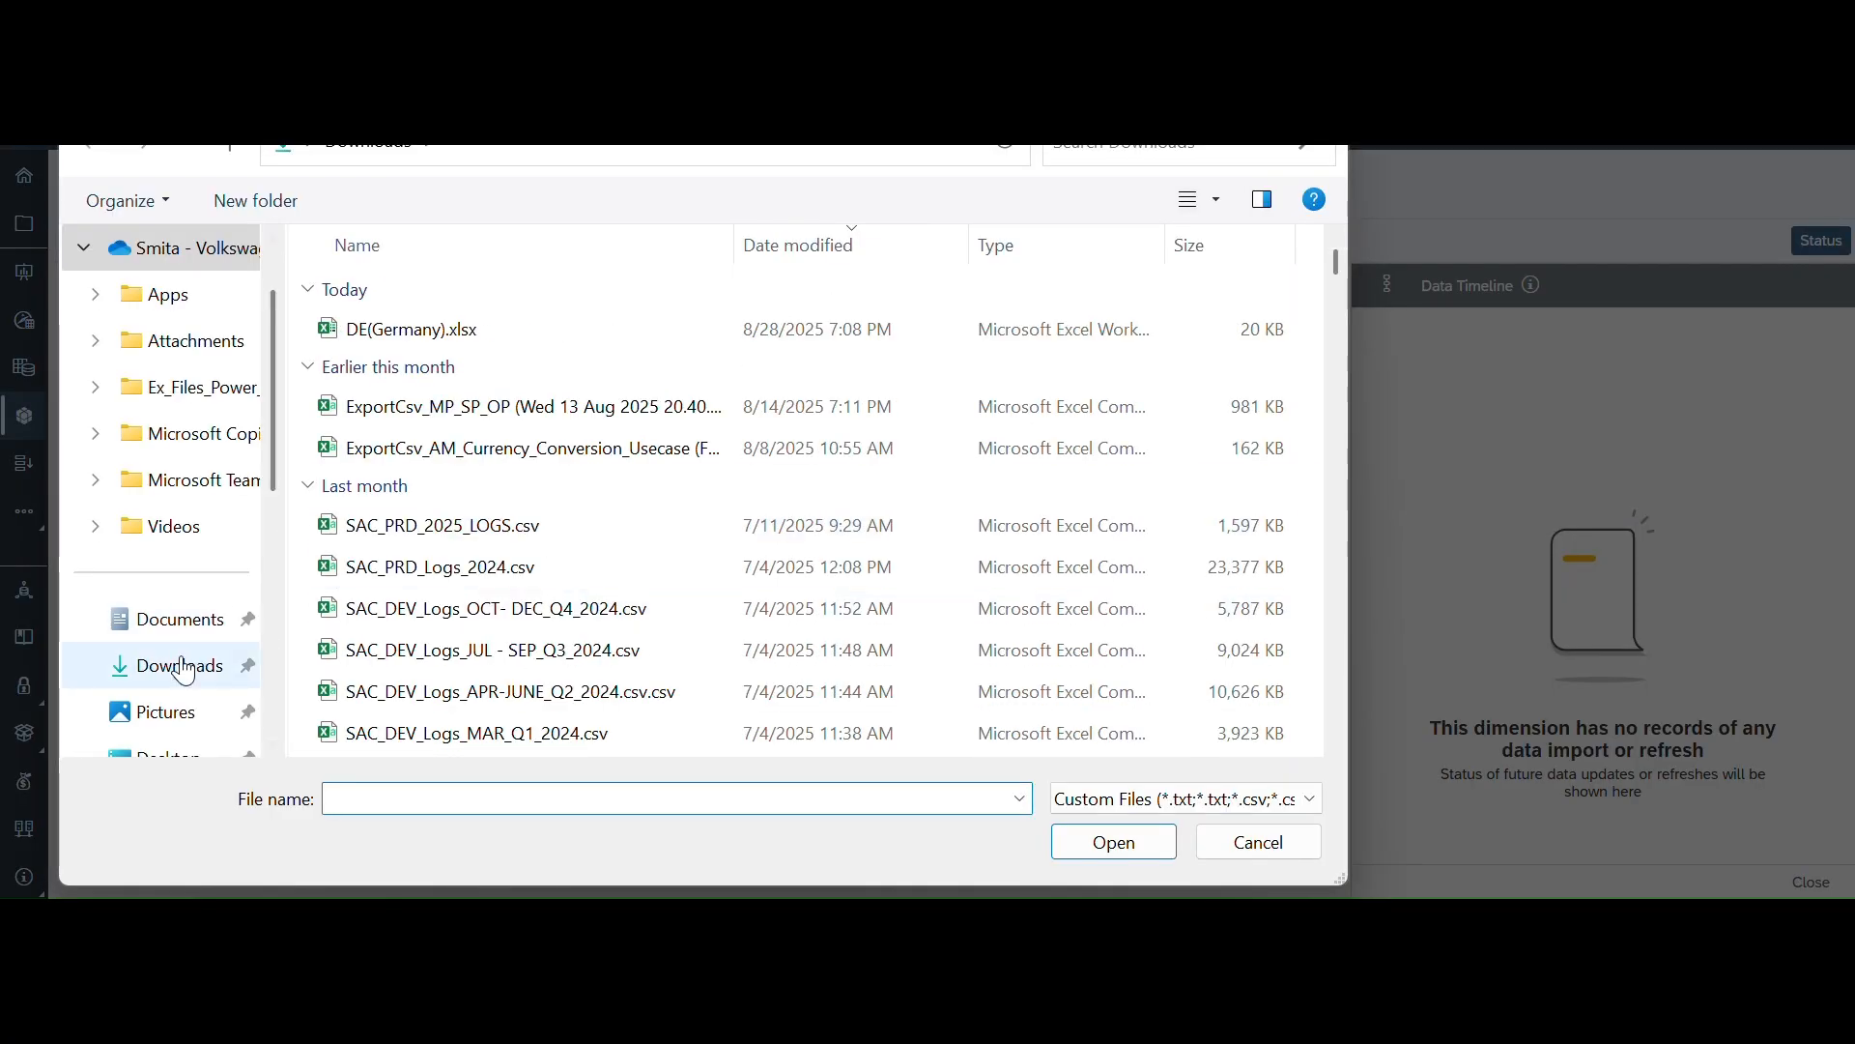
click(184, 669)
click(430, 333)
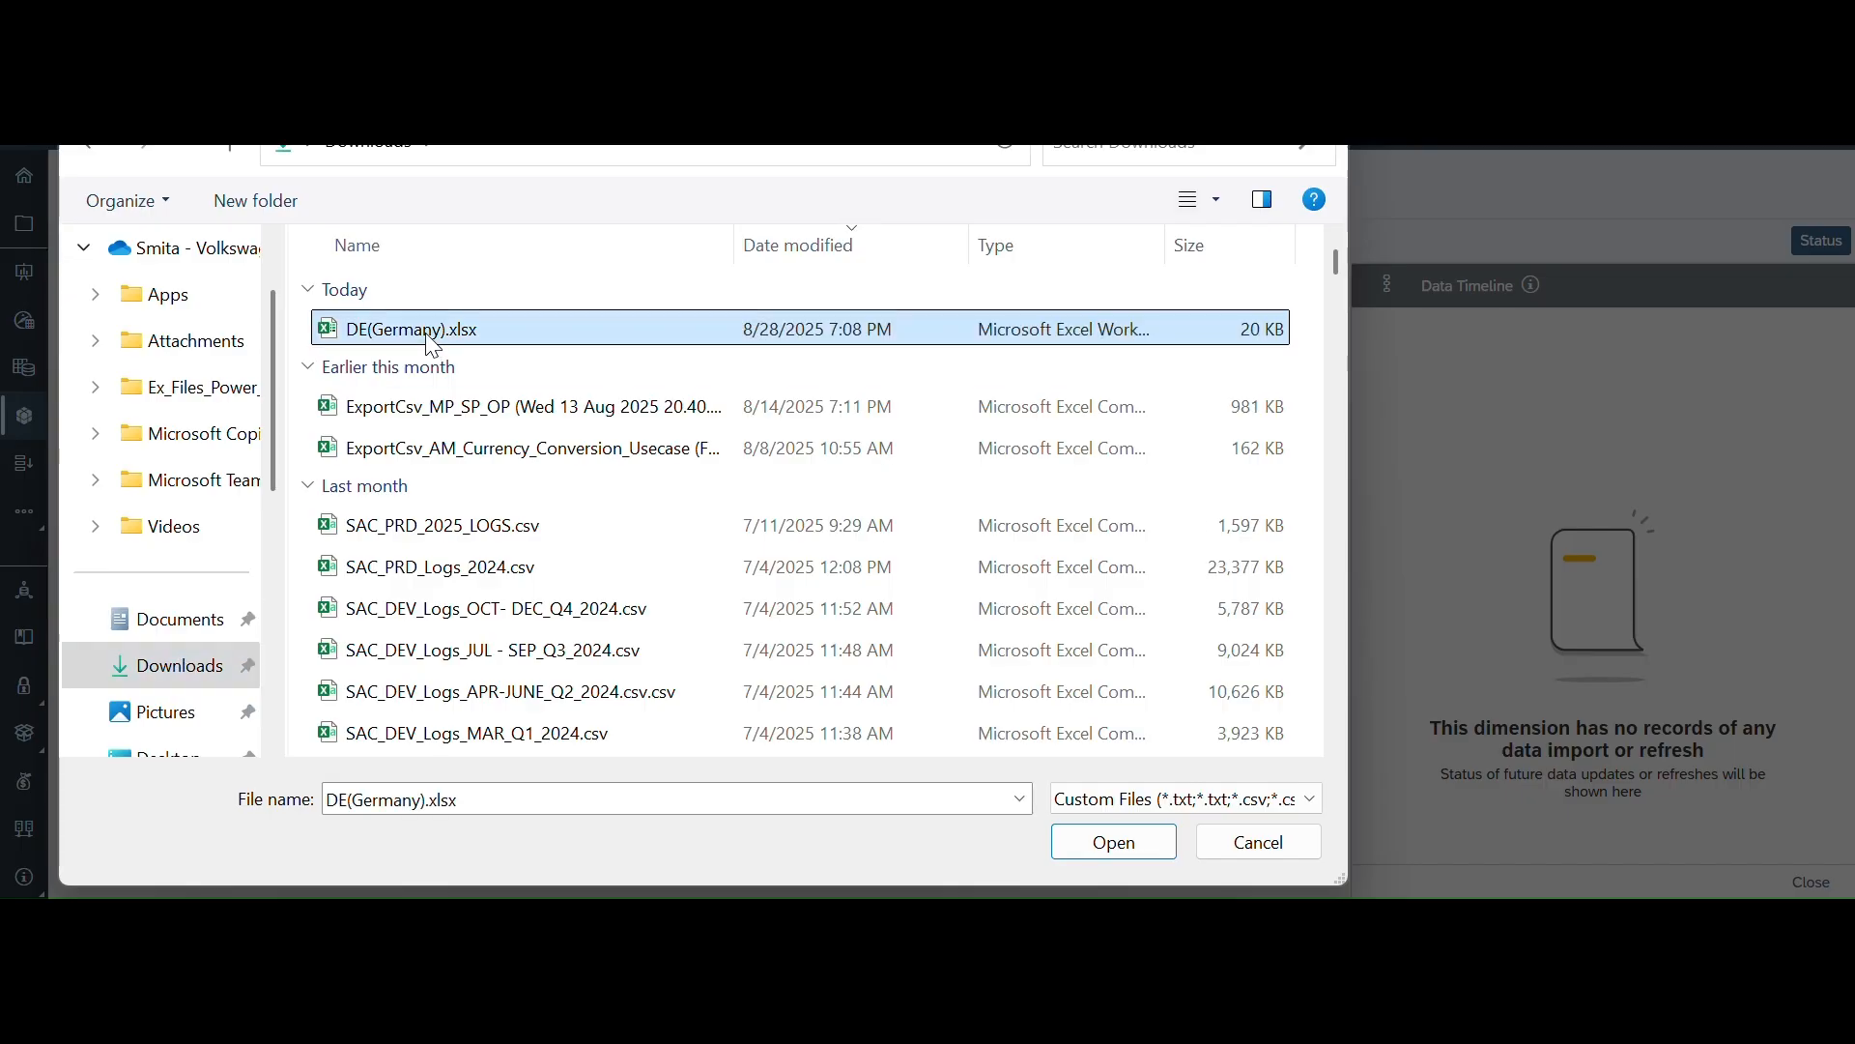
click(1088, 850)
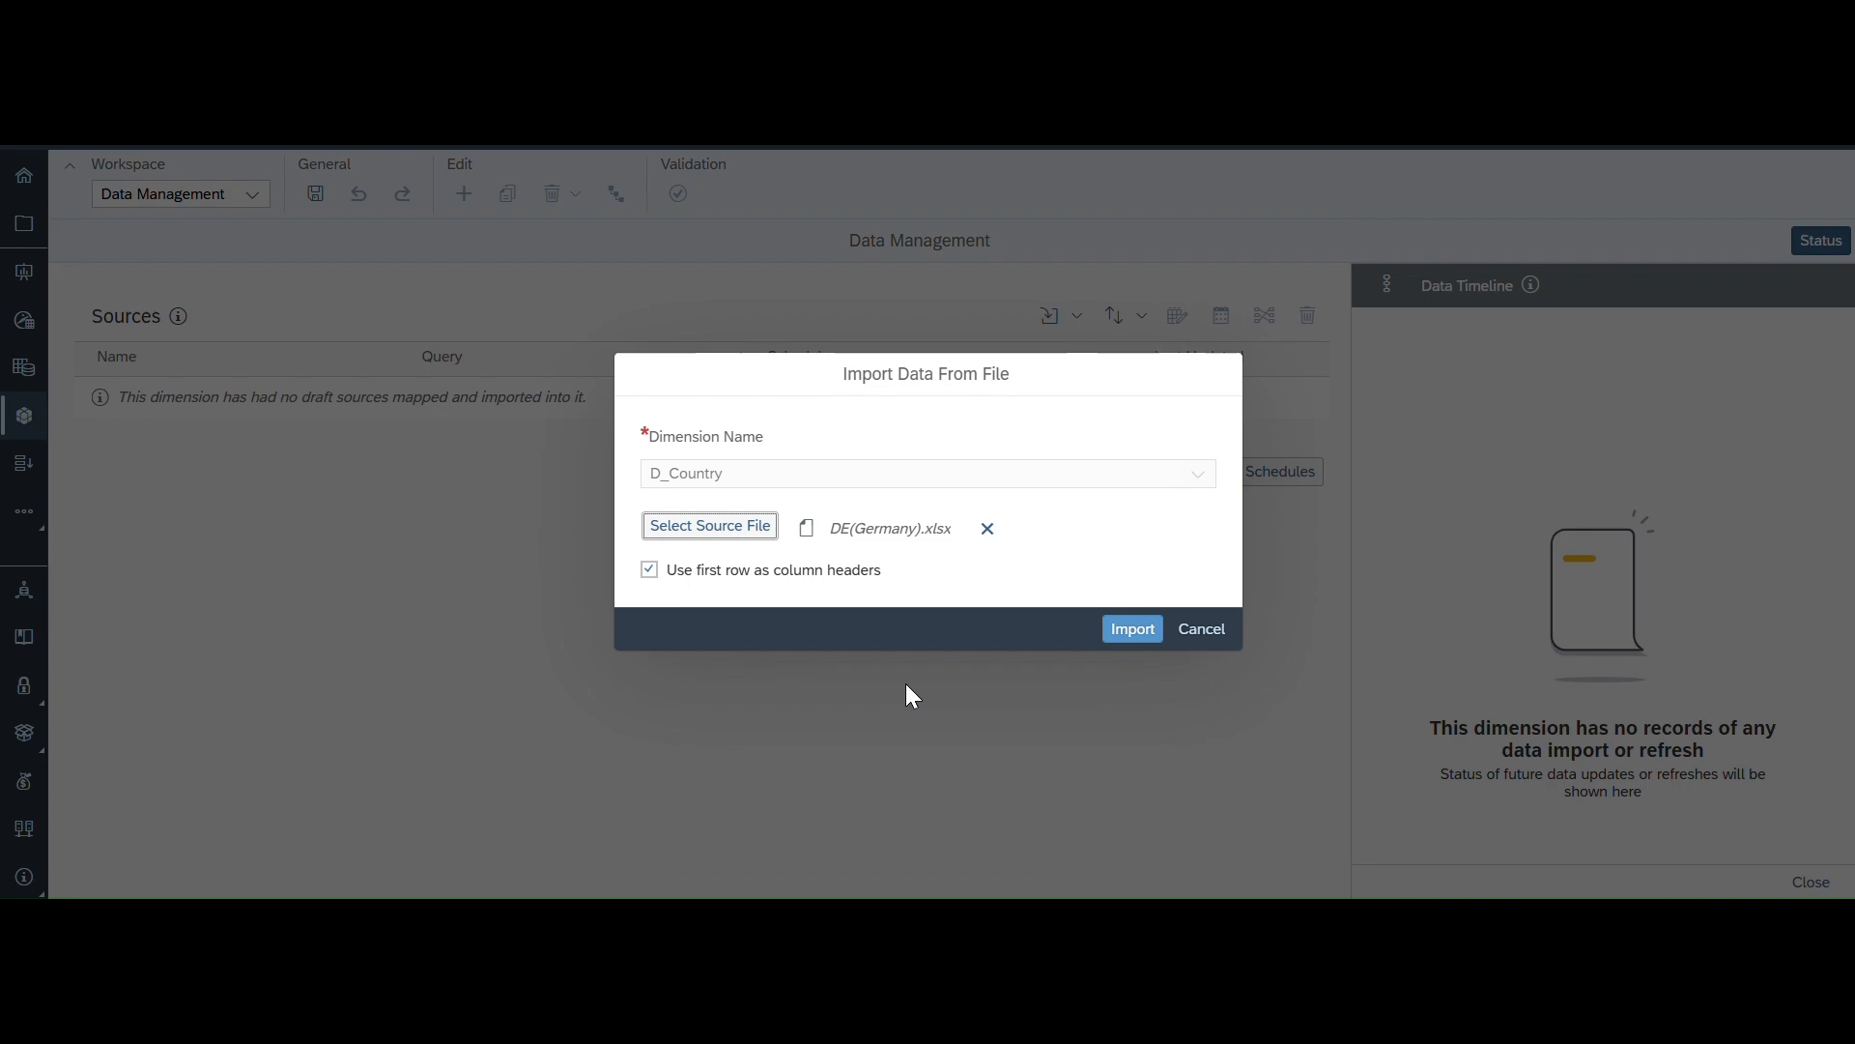
click(1140, 630)
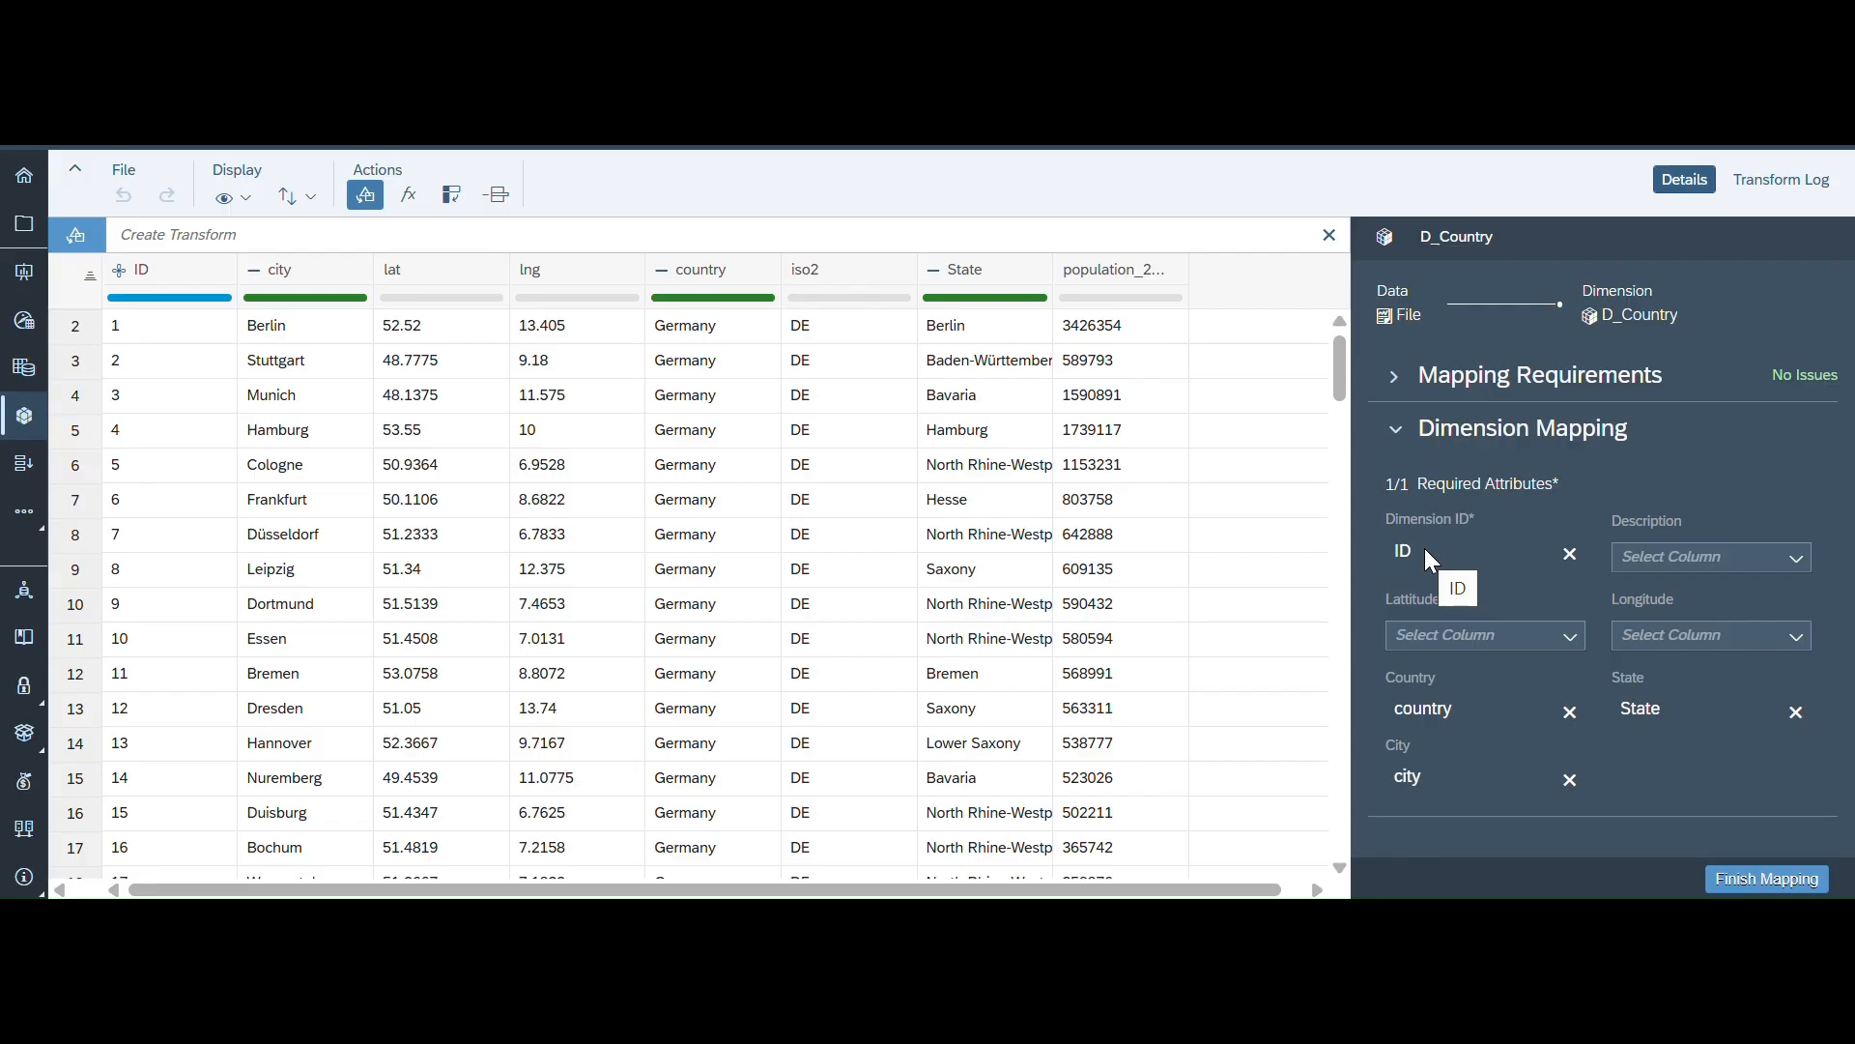
- Duplicate the city column in the imported data to create city_2
click(1794, 561)
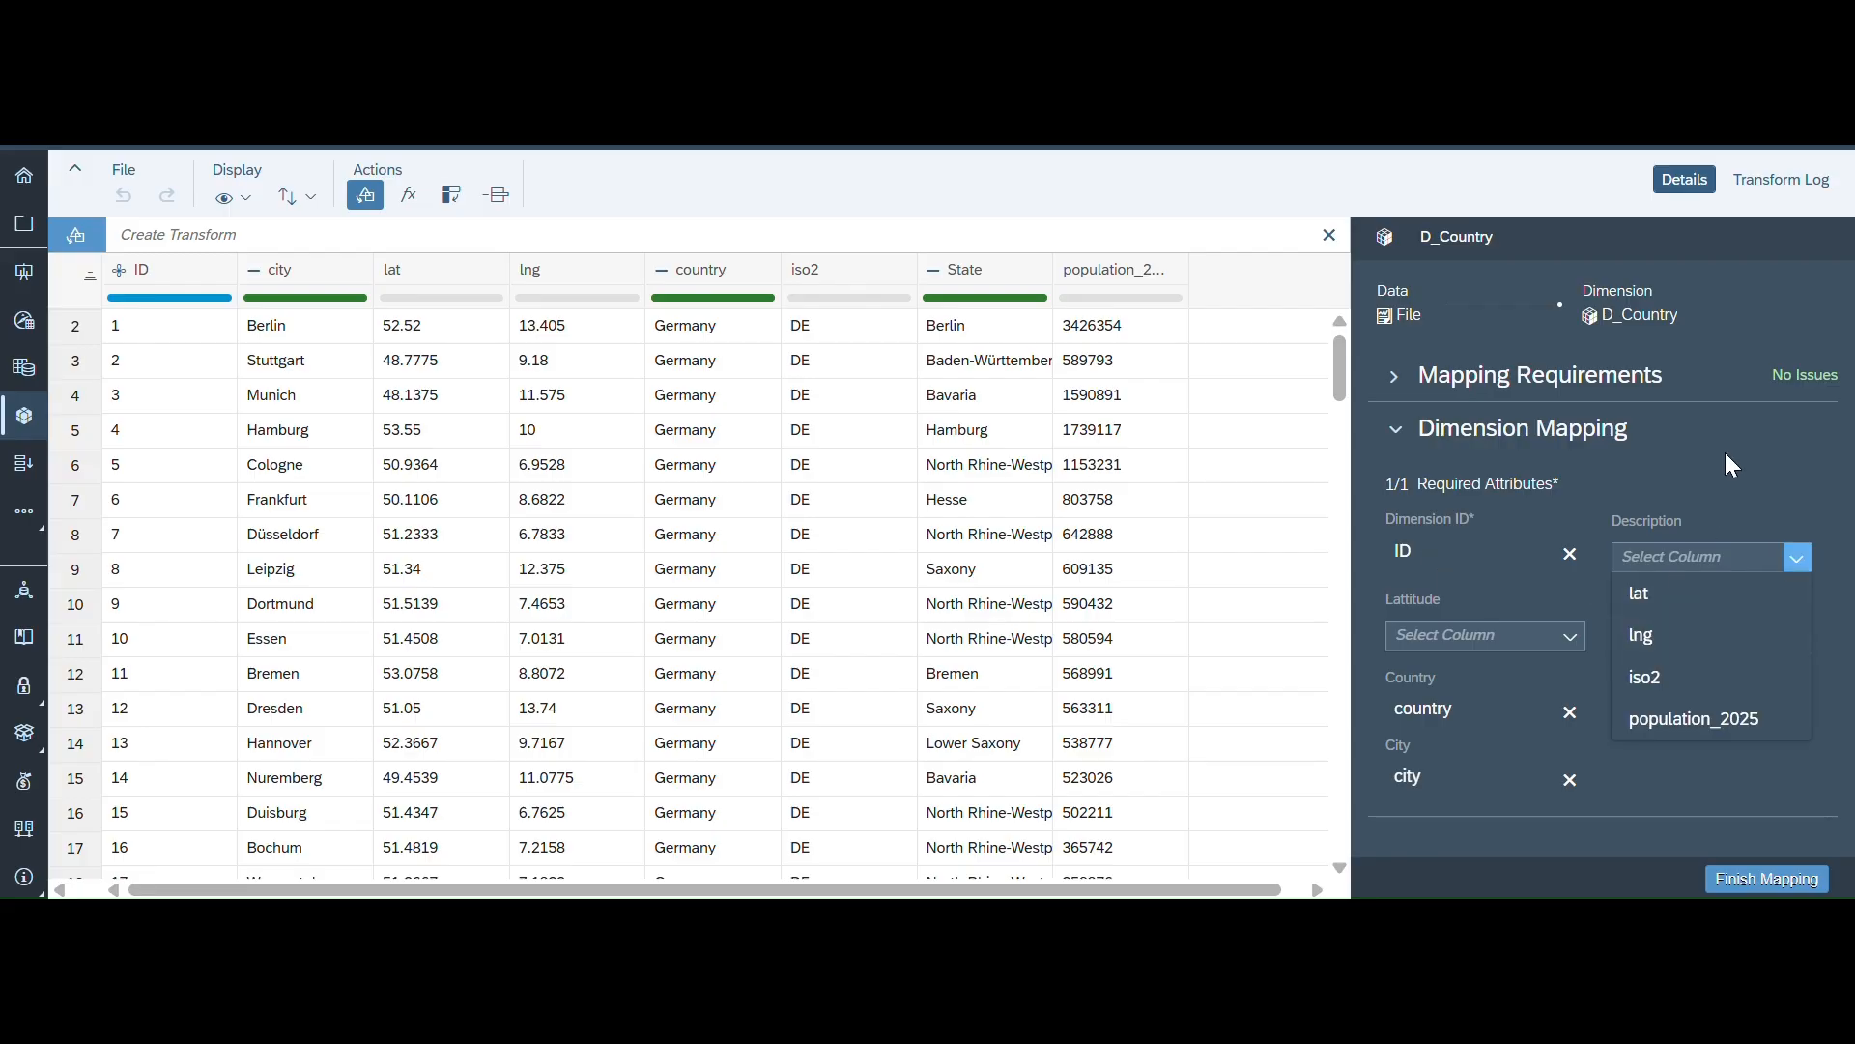
click(1720, 500)
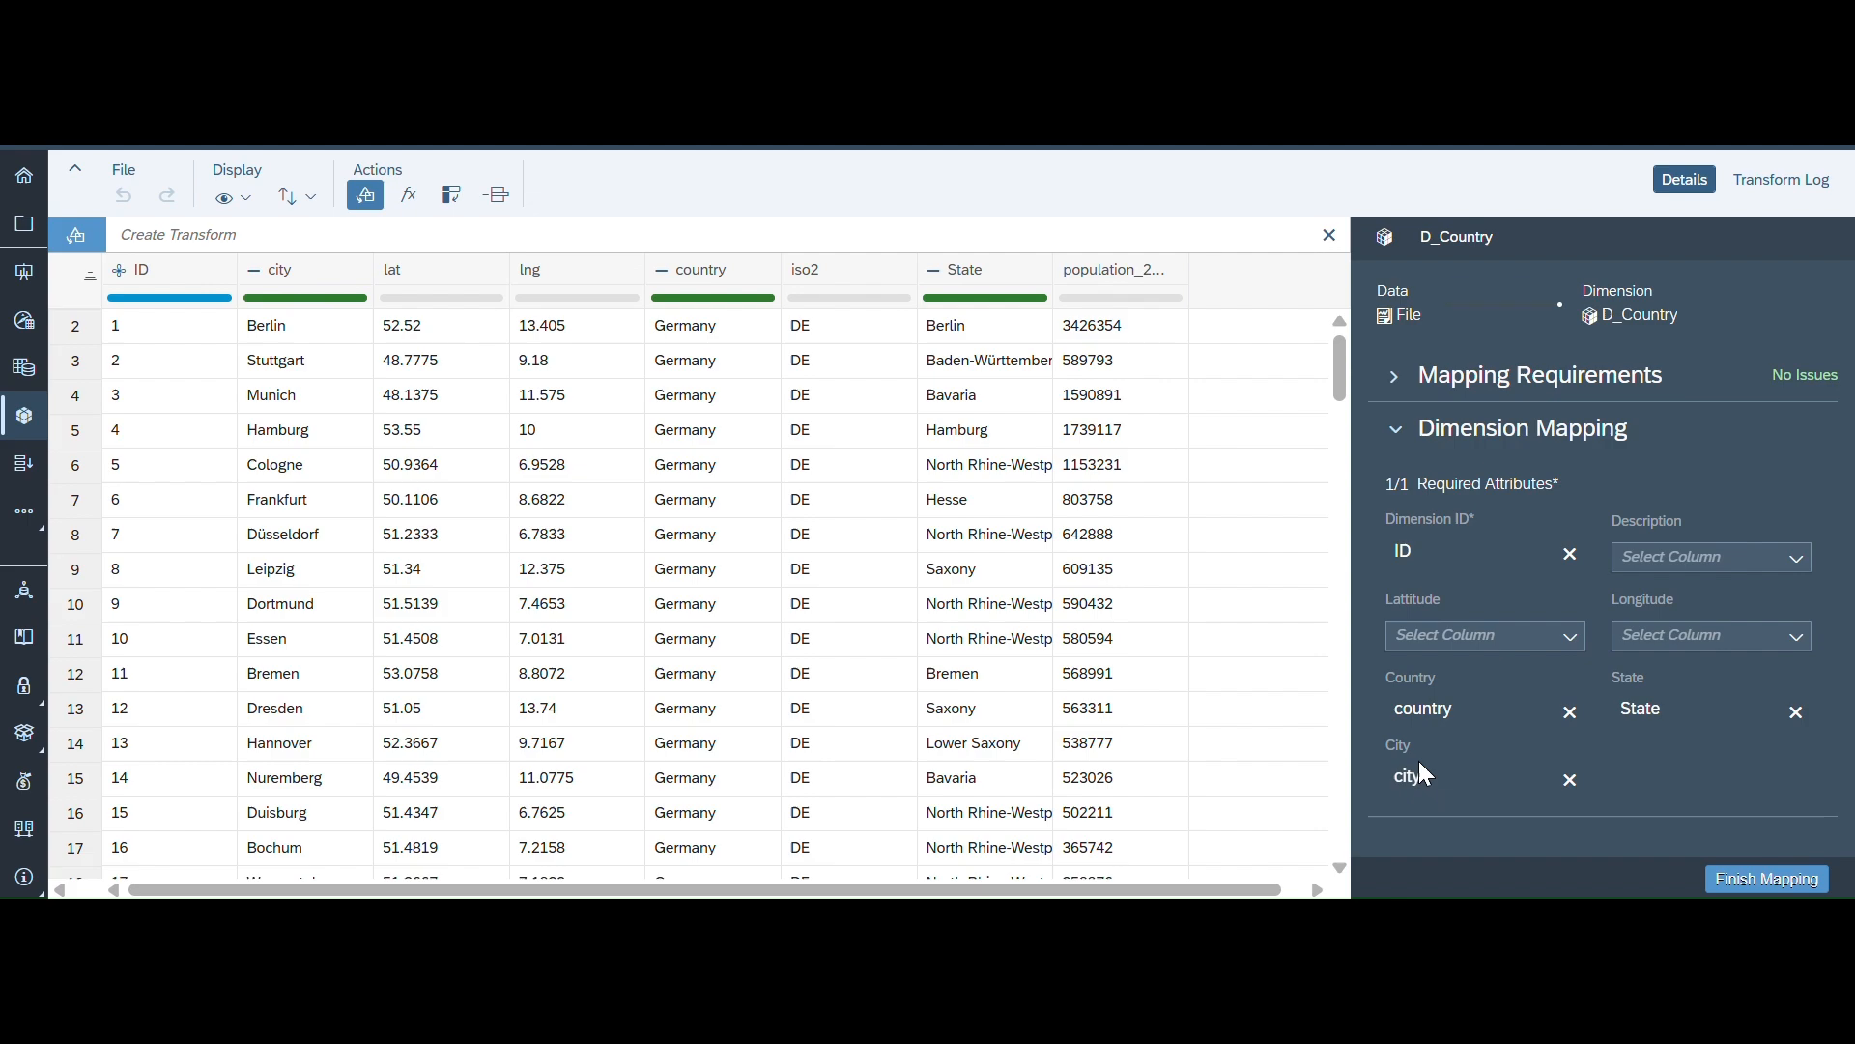
right_click(282, 277)
click(282, 278)
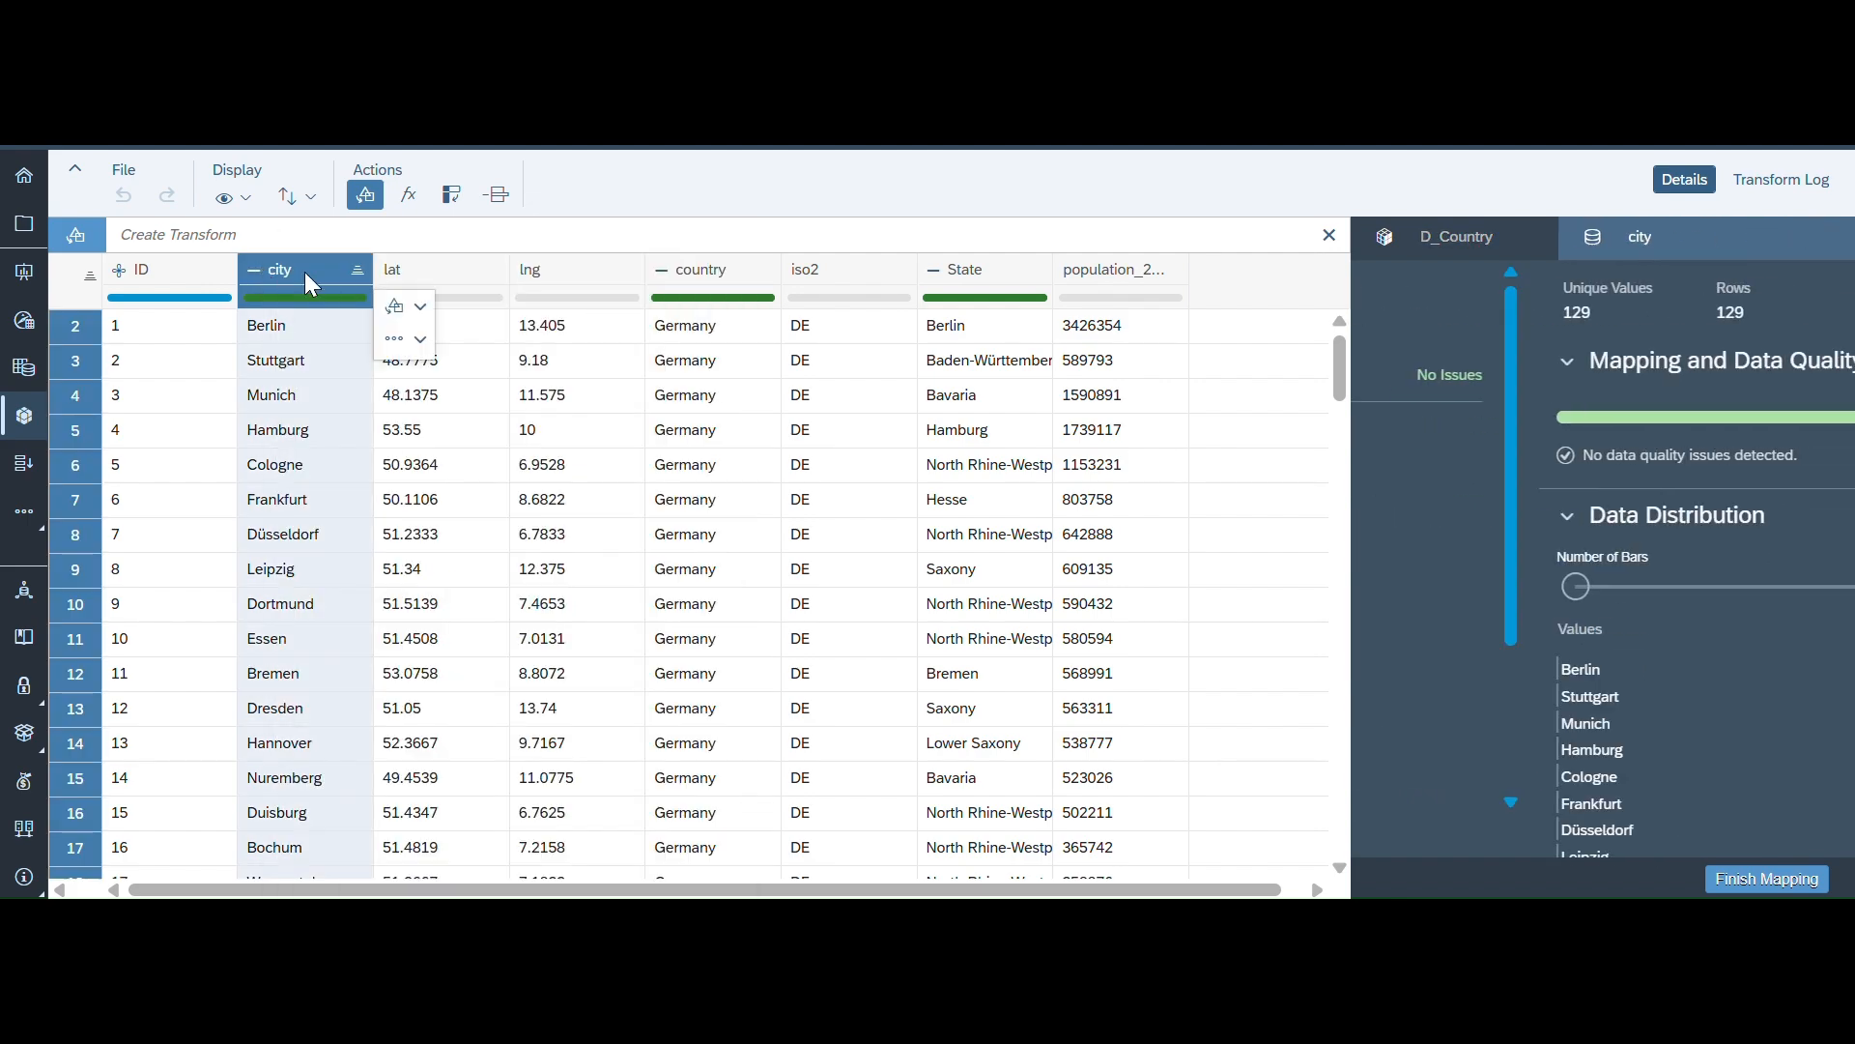
click(421, 309)
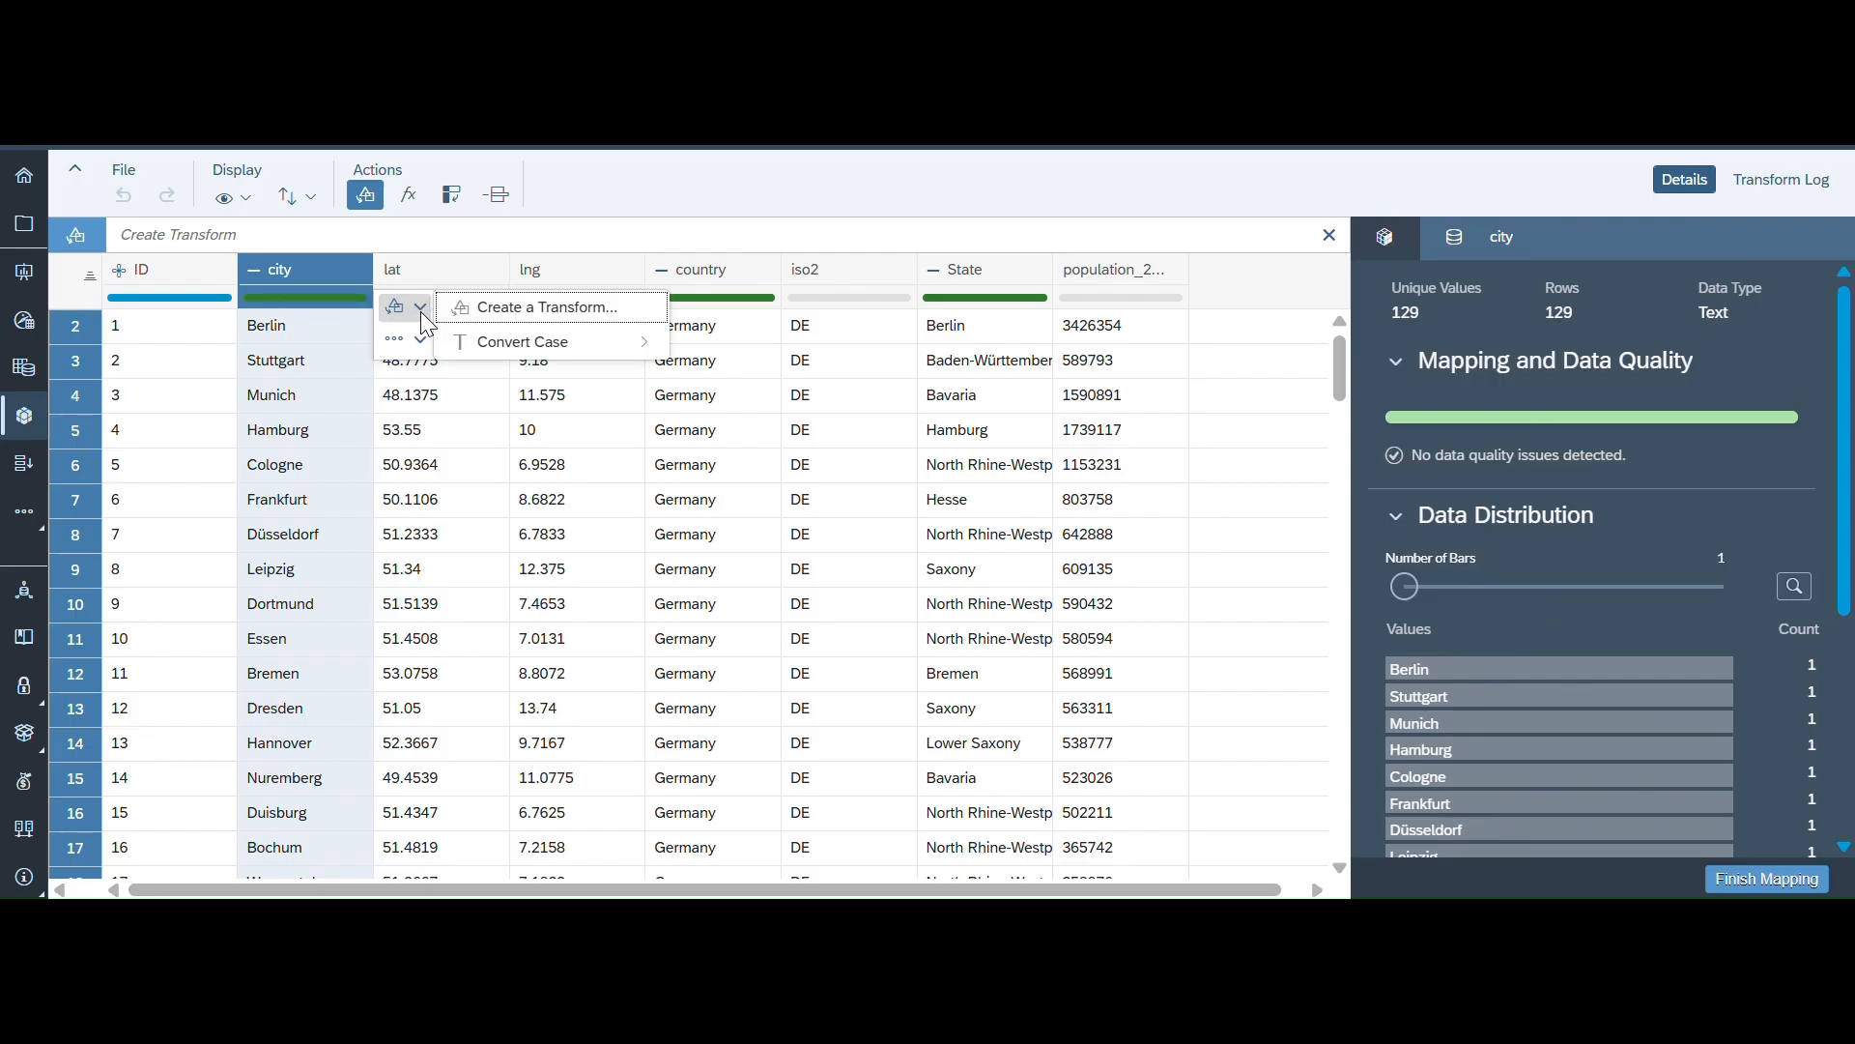
click(420, 338)
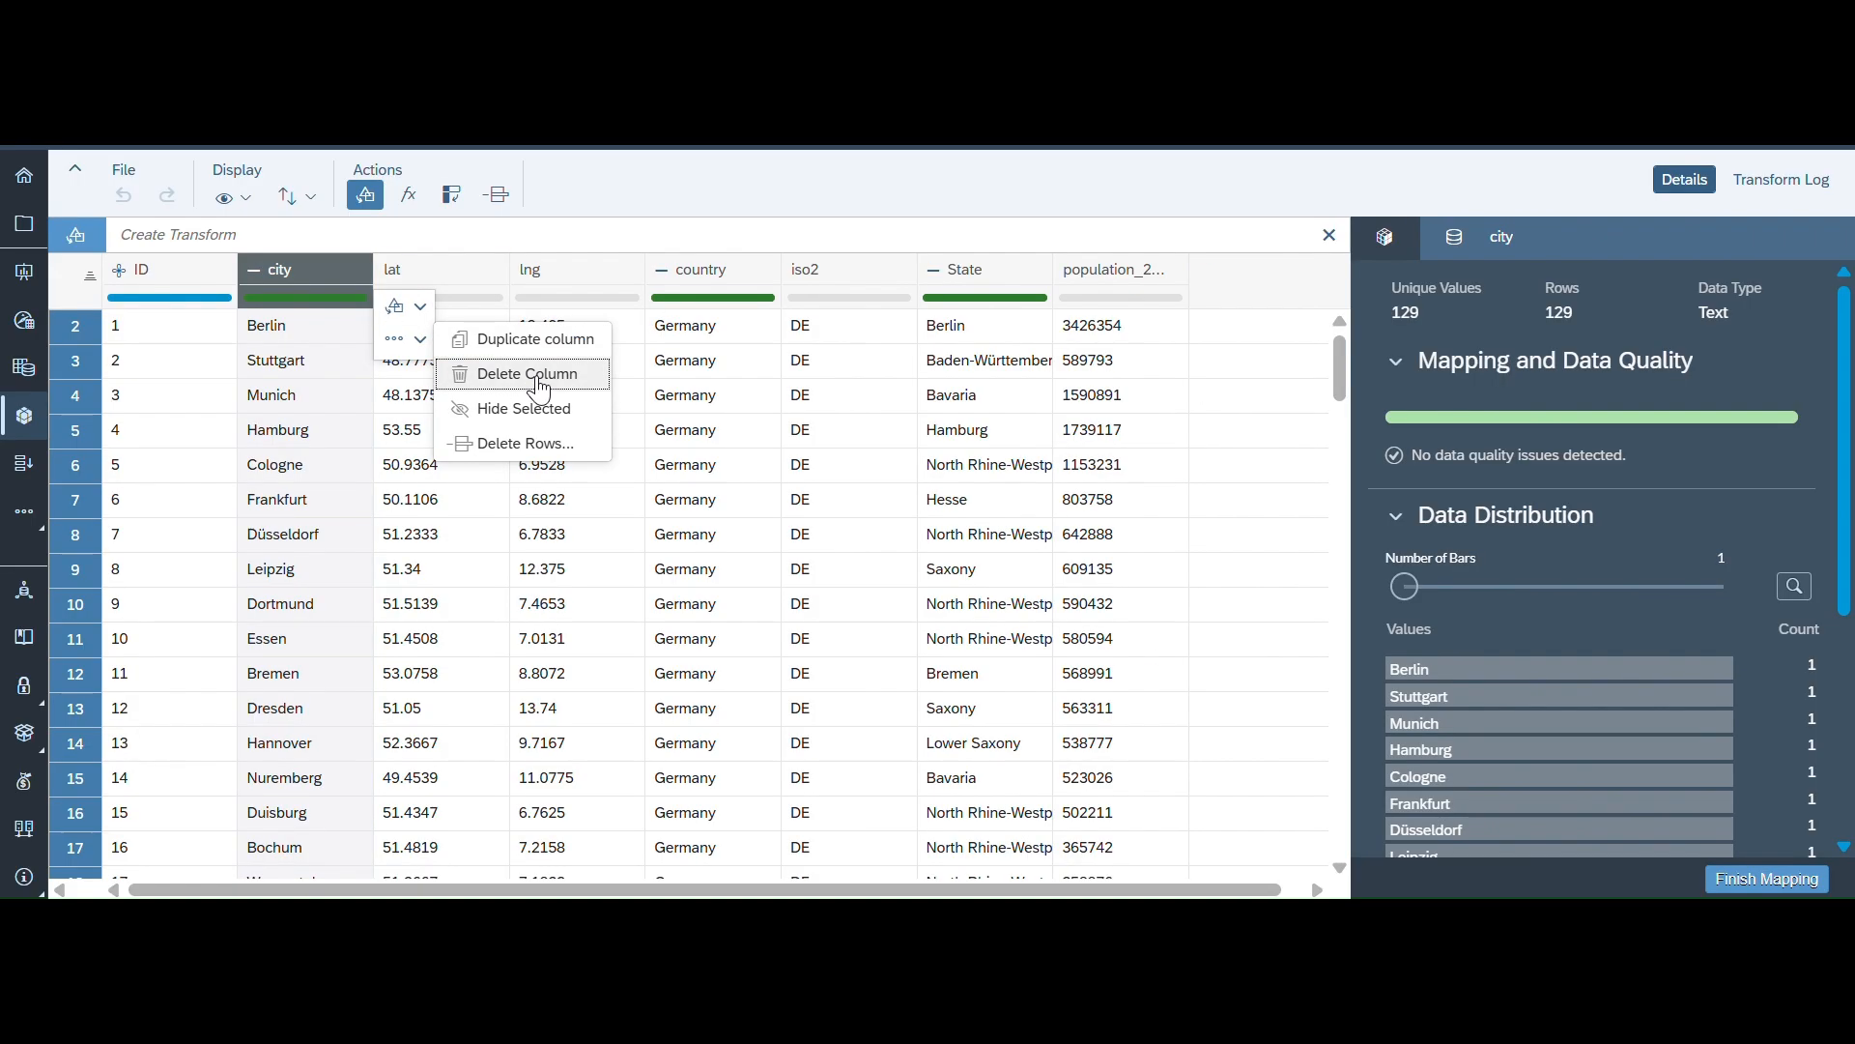
click(533, 340)
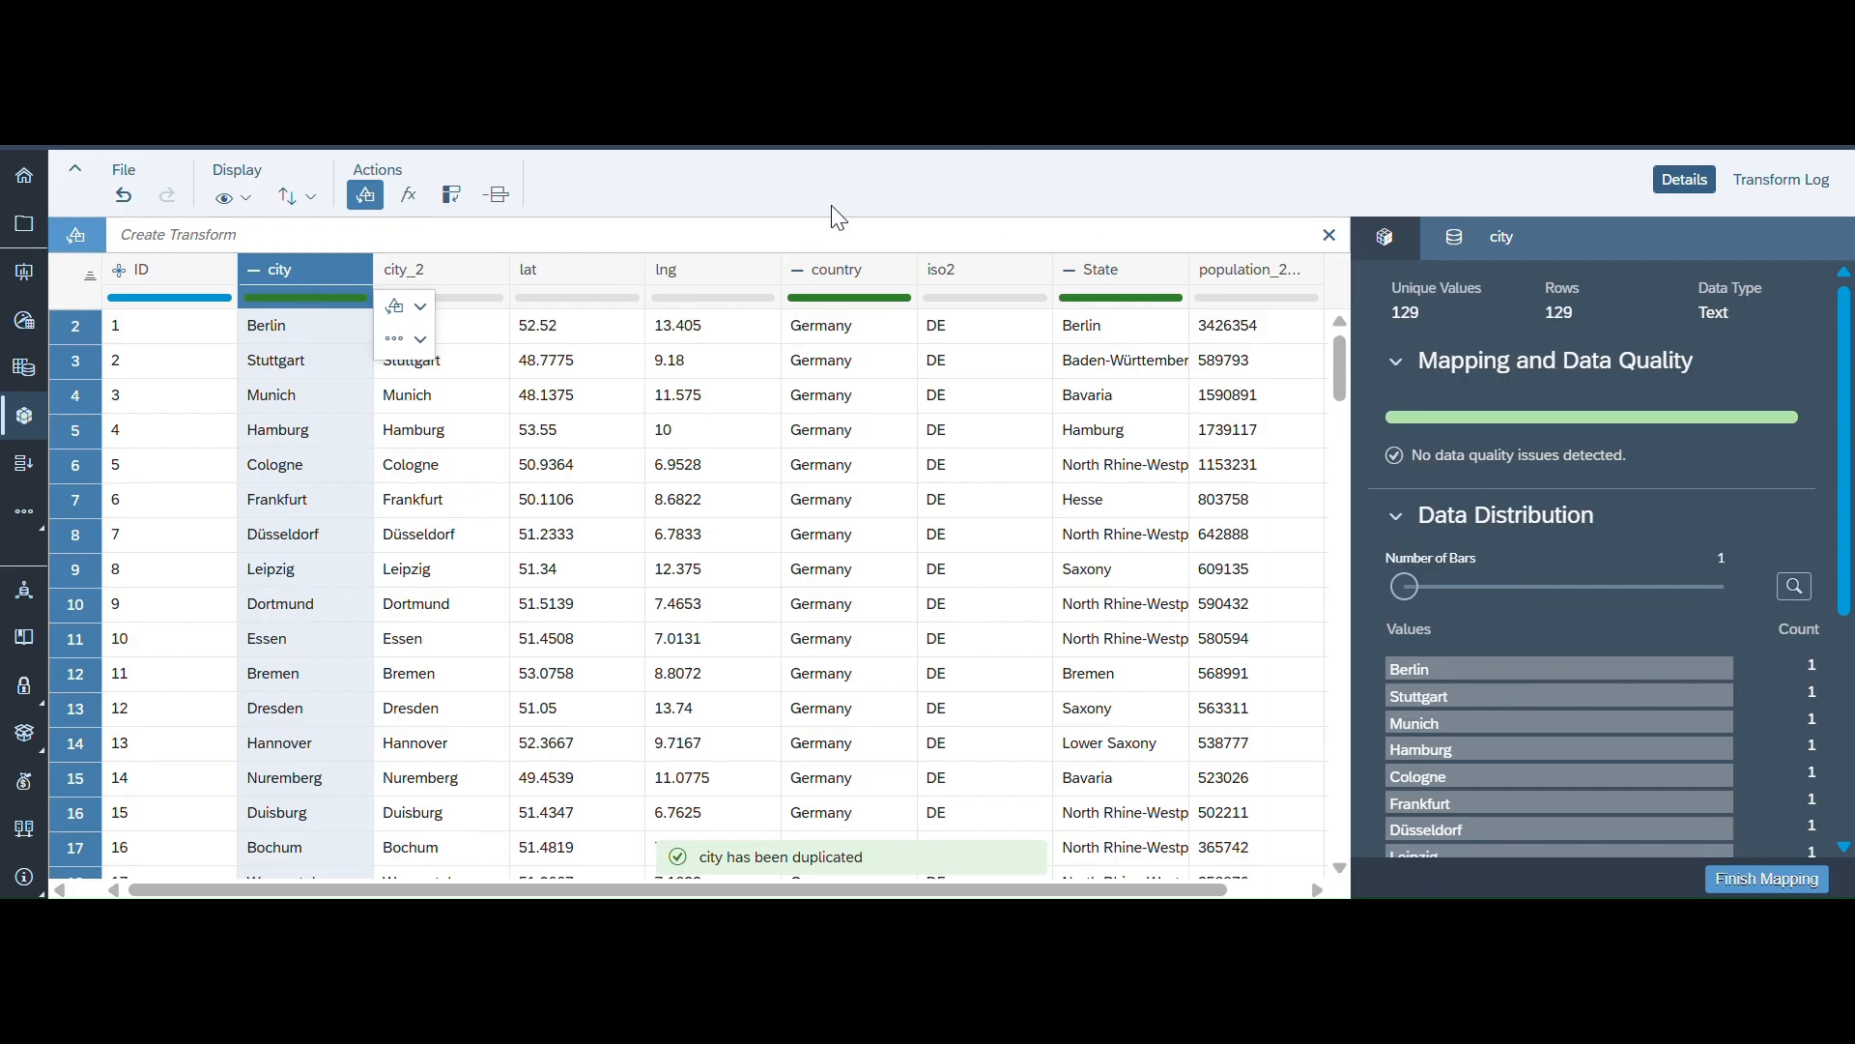
- Map the dimension's Description attribute to the city_2 column
click(781, 242)
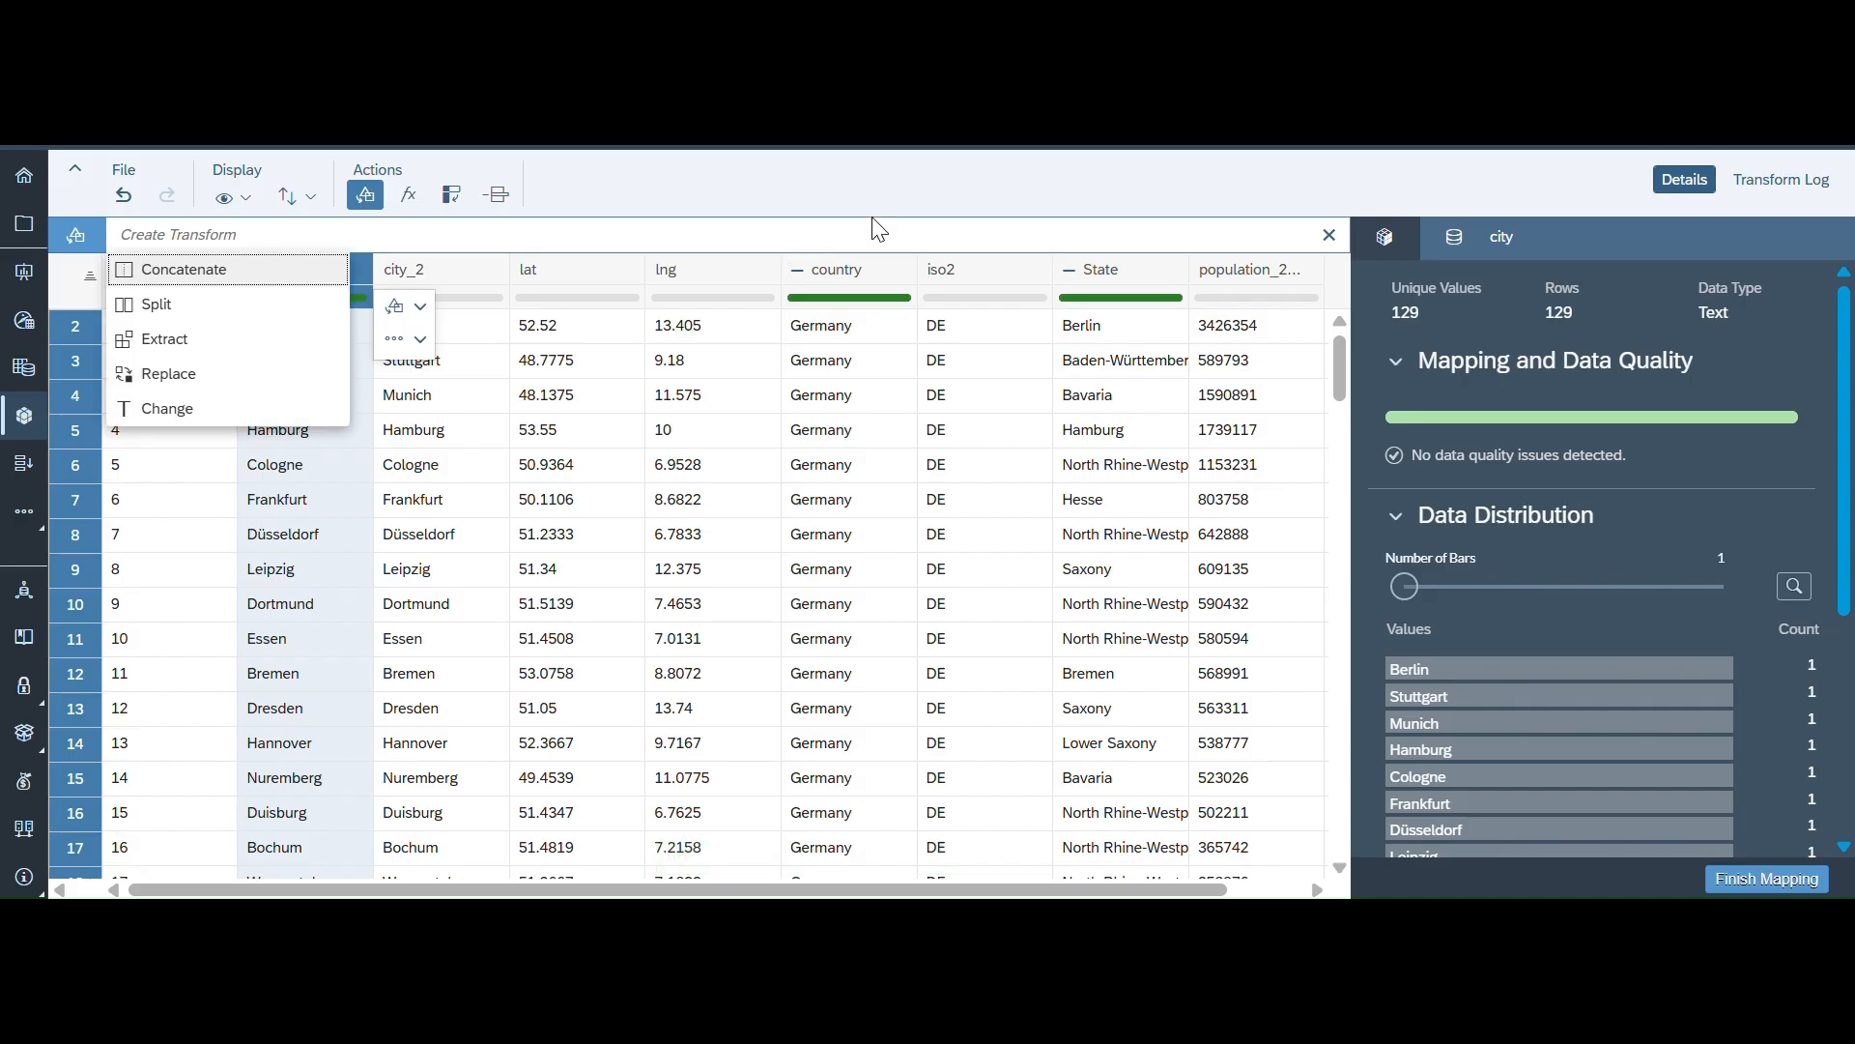
click(1163, 167)
click(1380, 246)
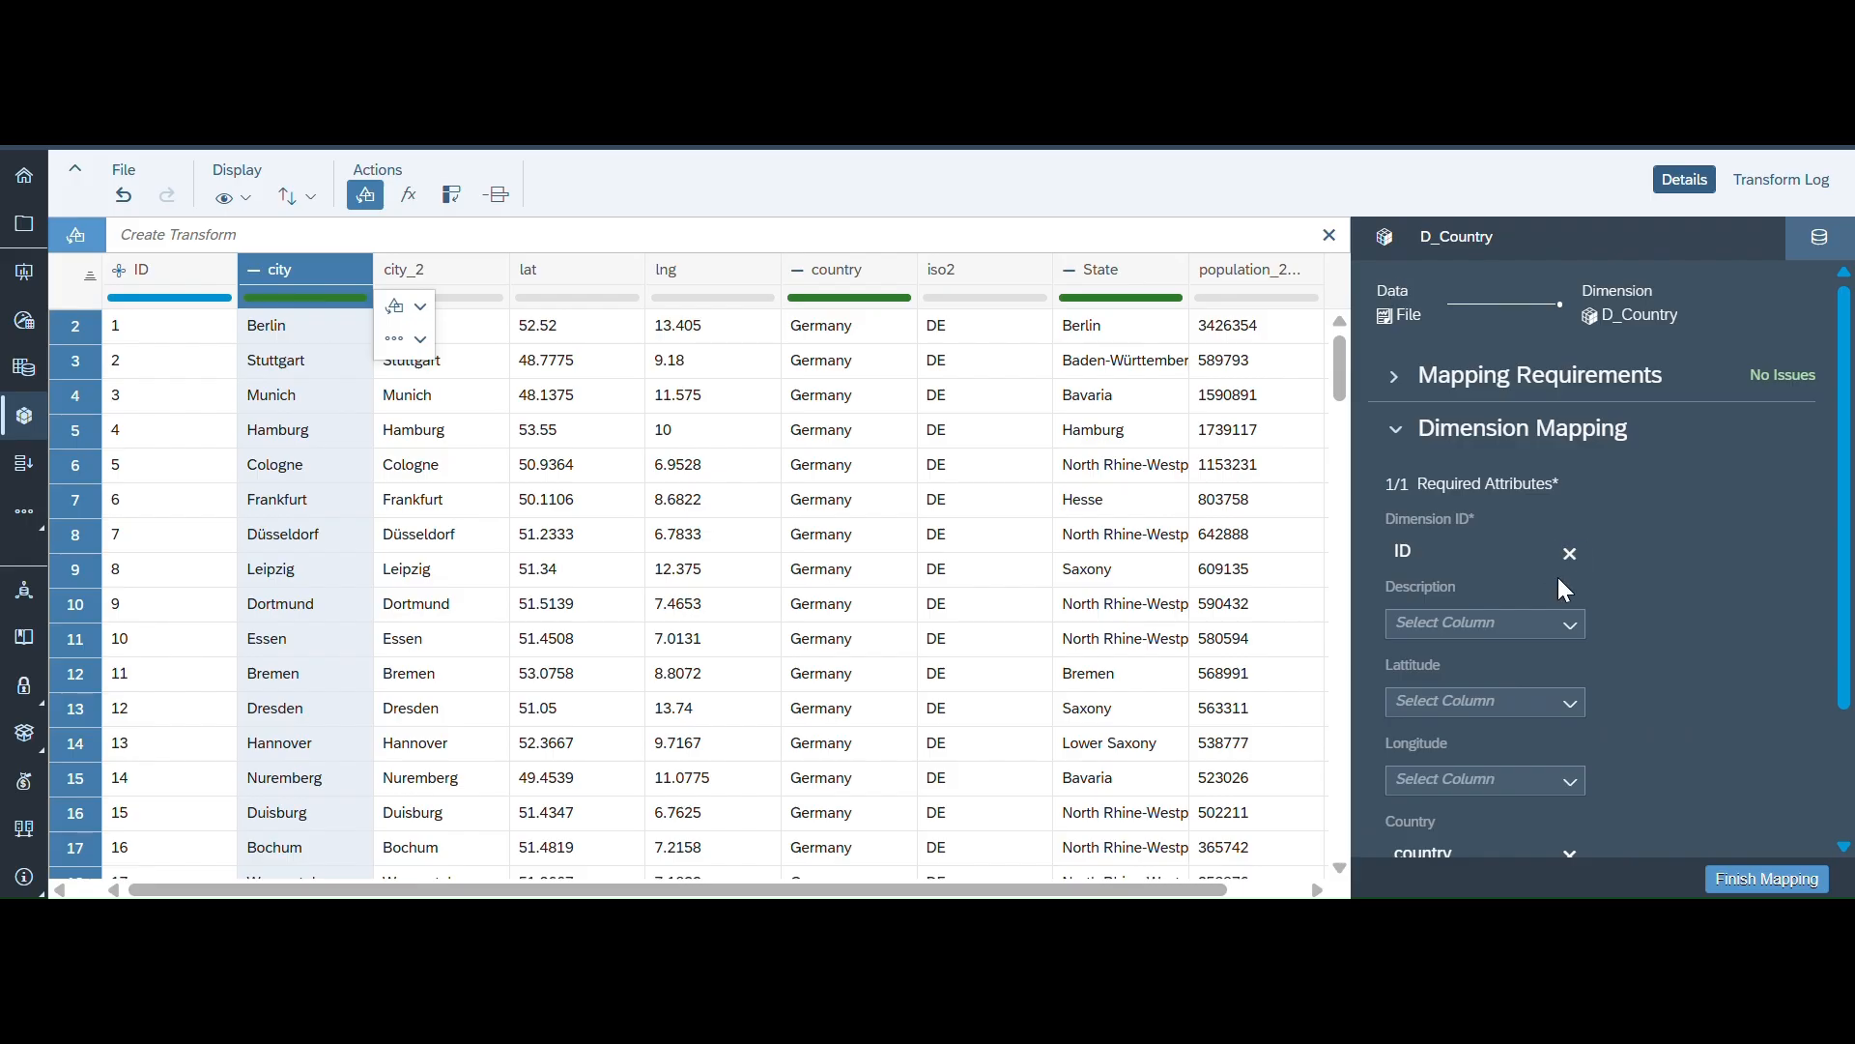
scroll(1478, 580, down, 2)
click(1569, 531)
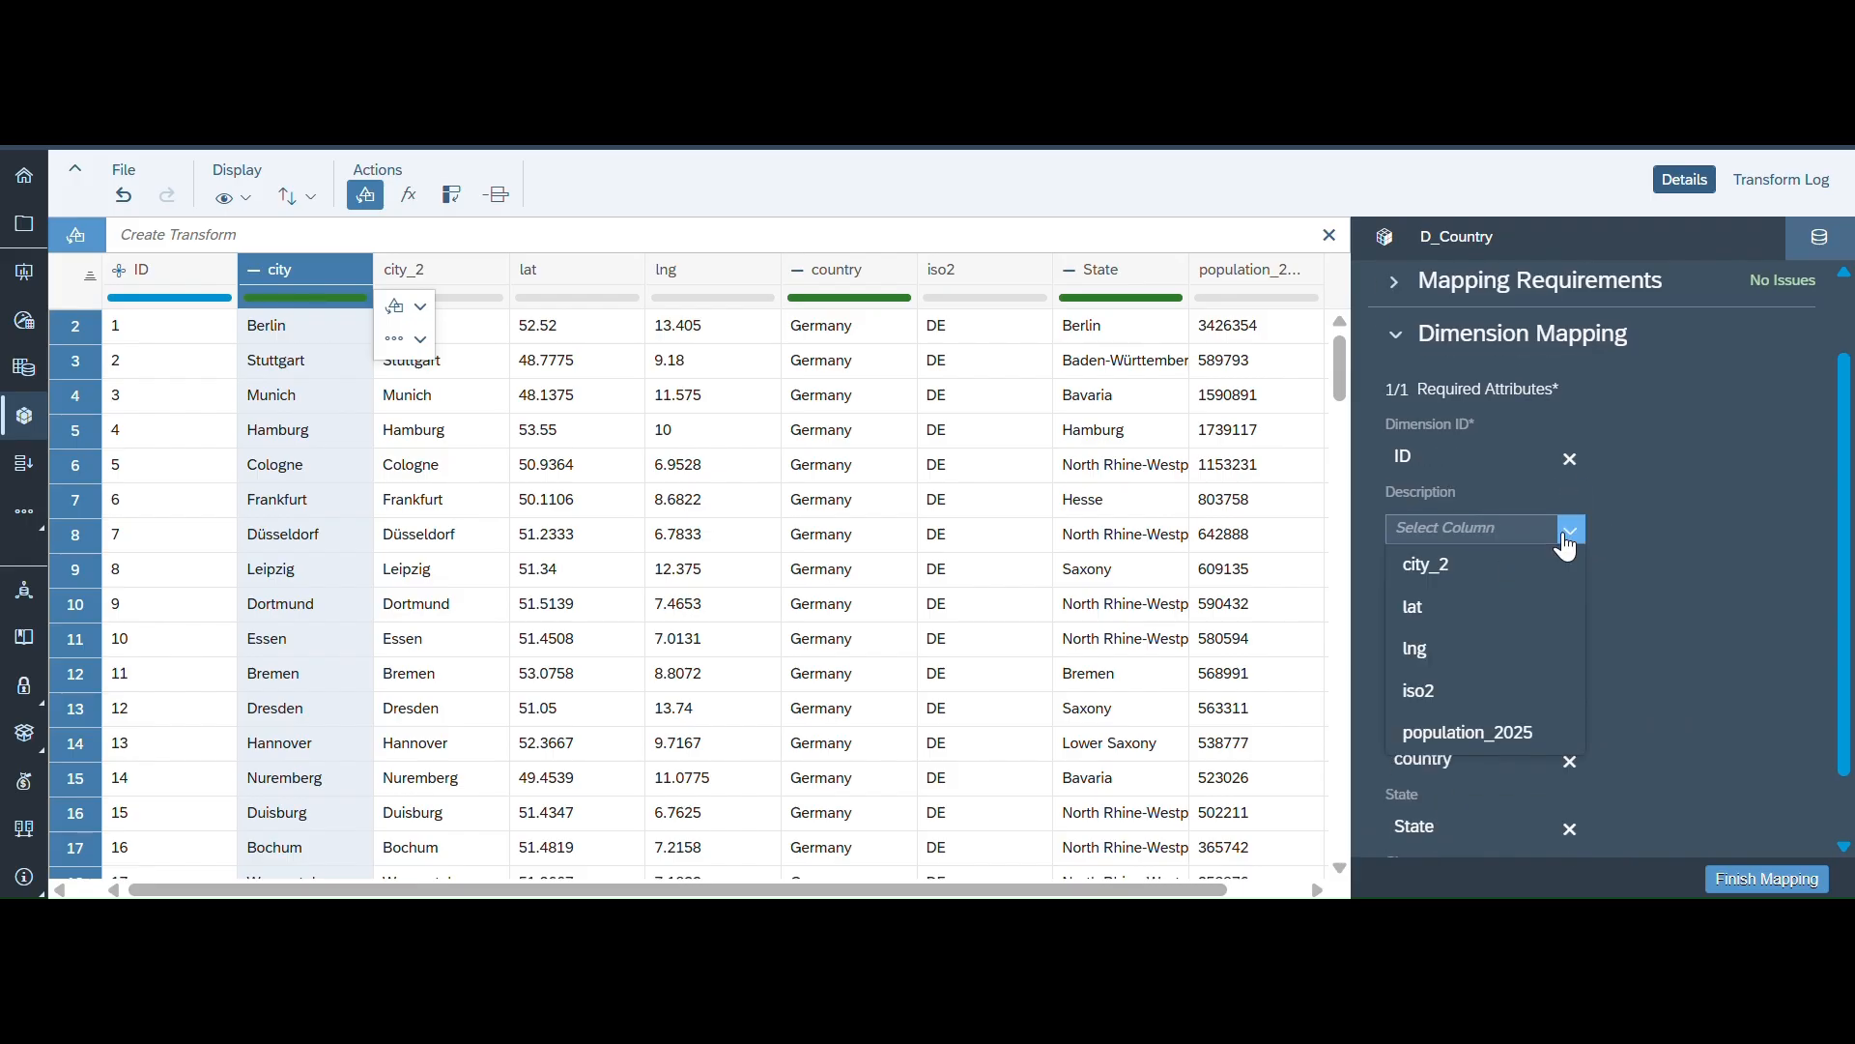
click(1444, 565)
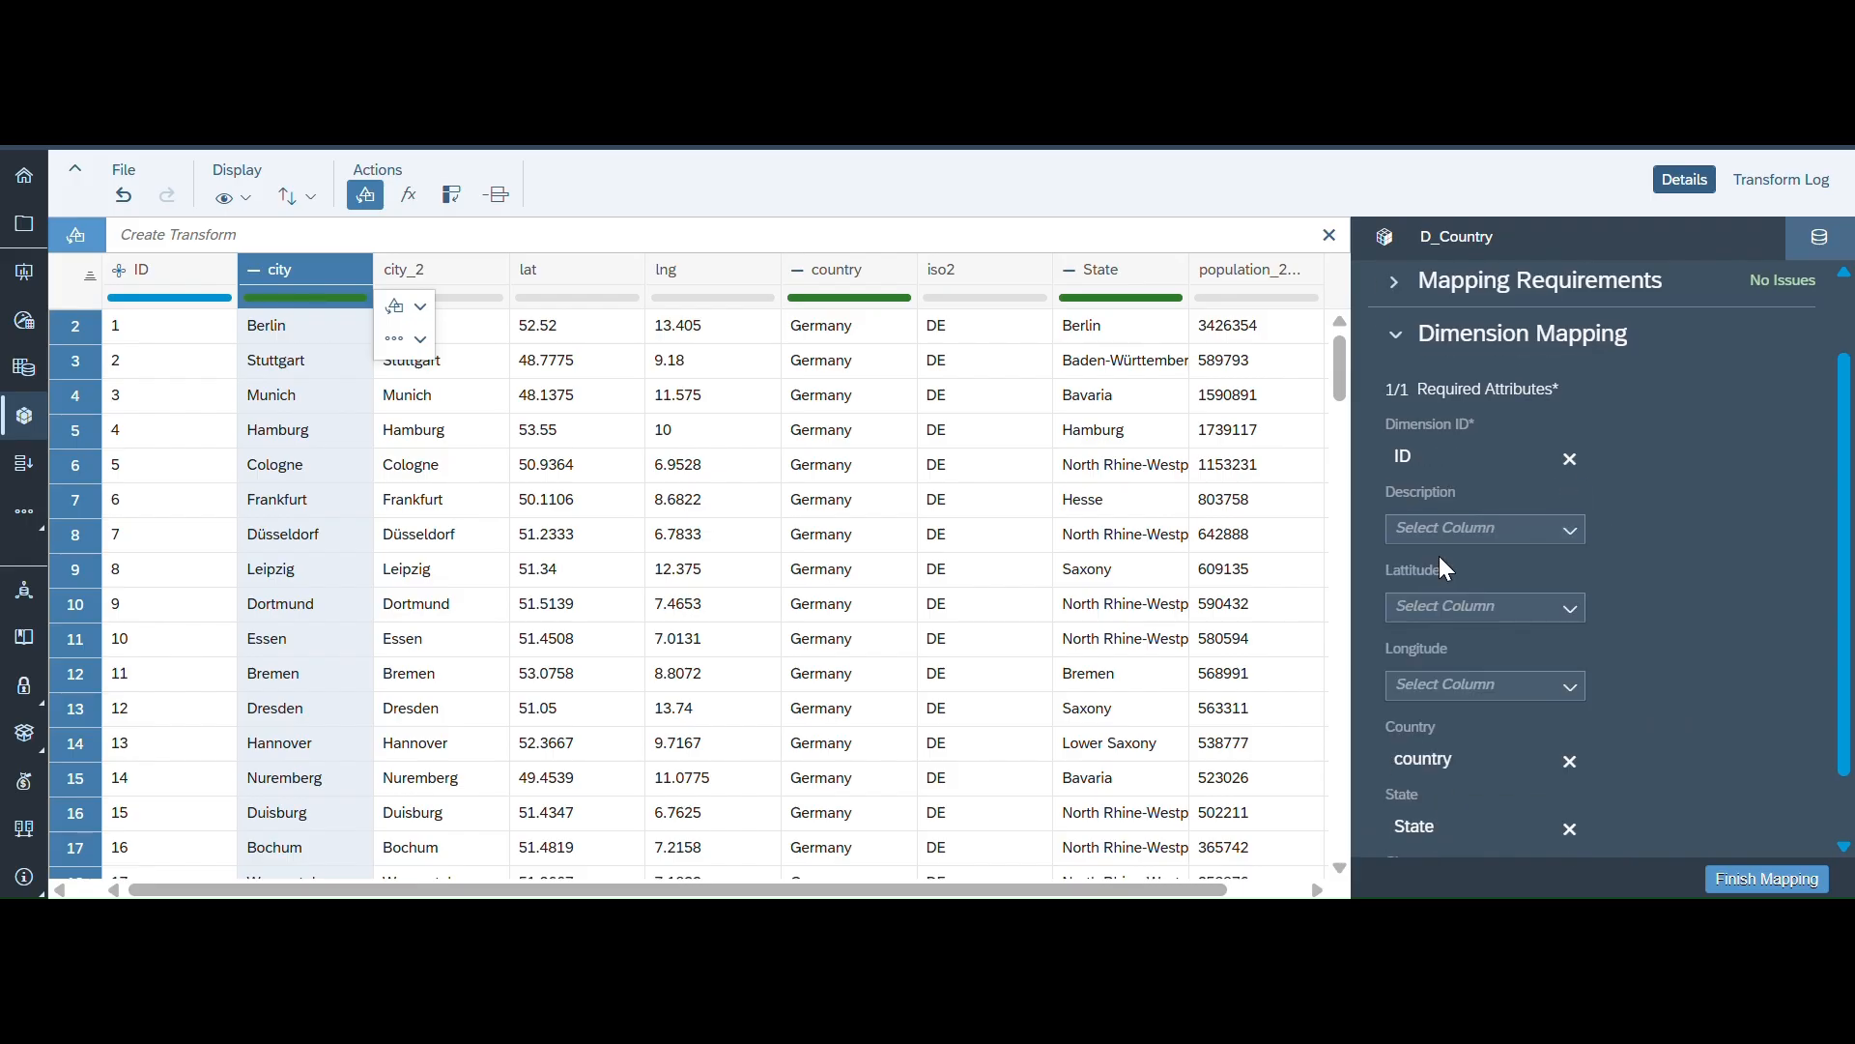
- Map Latitude to lat and Longitude to lng, then finish the mapping to import the data
scroll(1440, 568, down, 1)
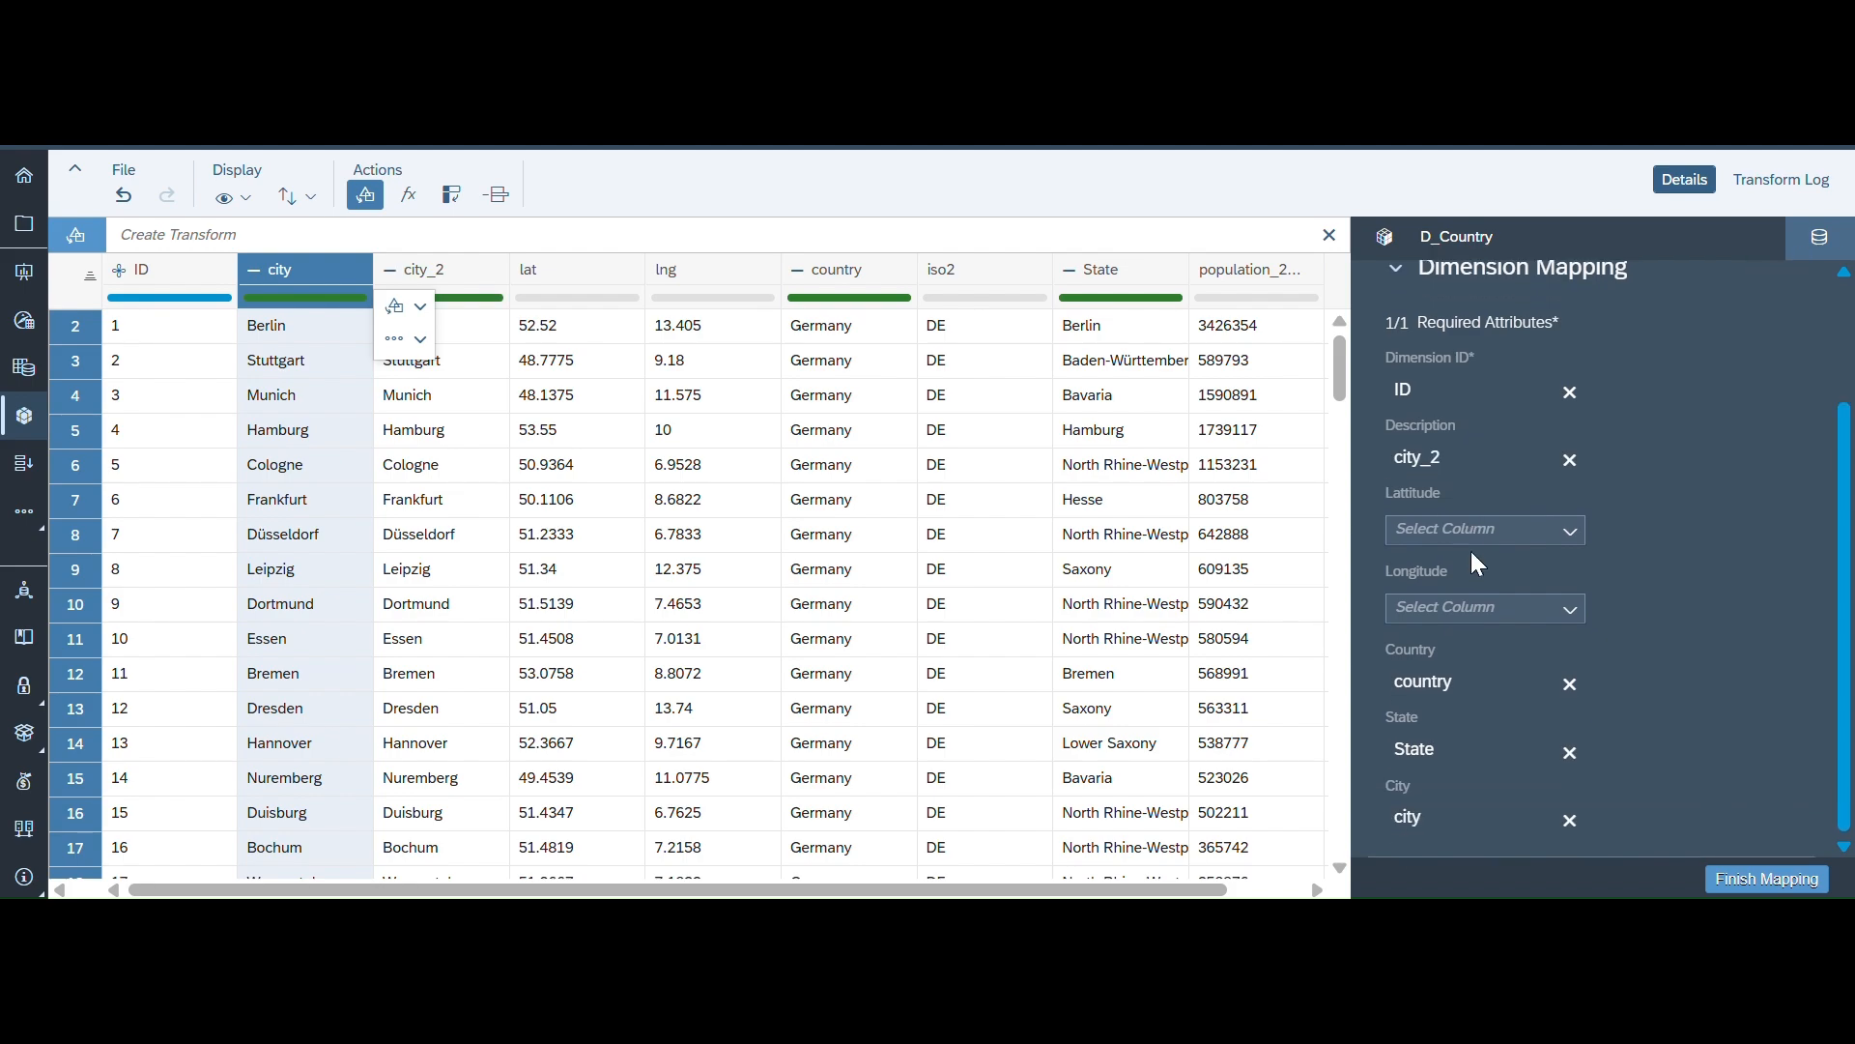
click(1568, 532)
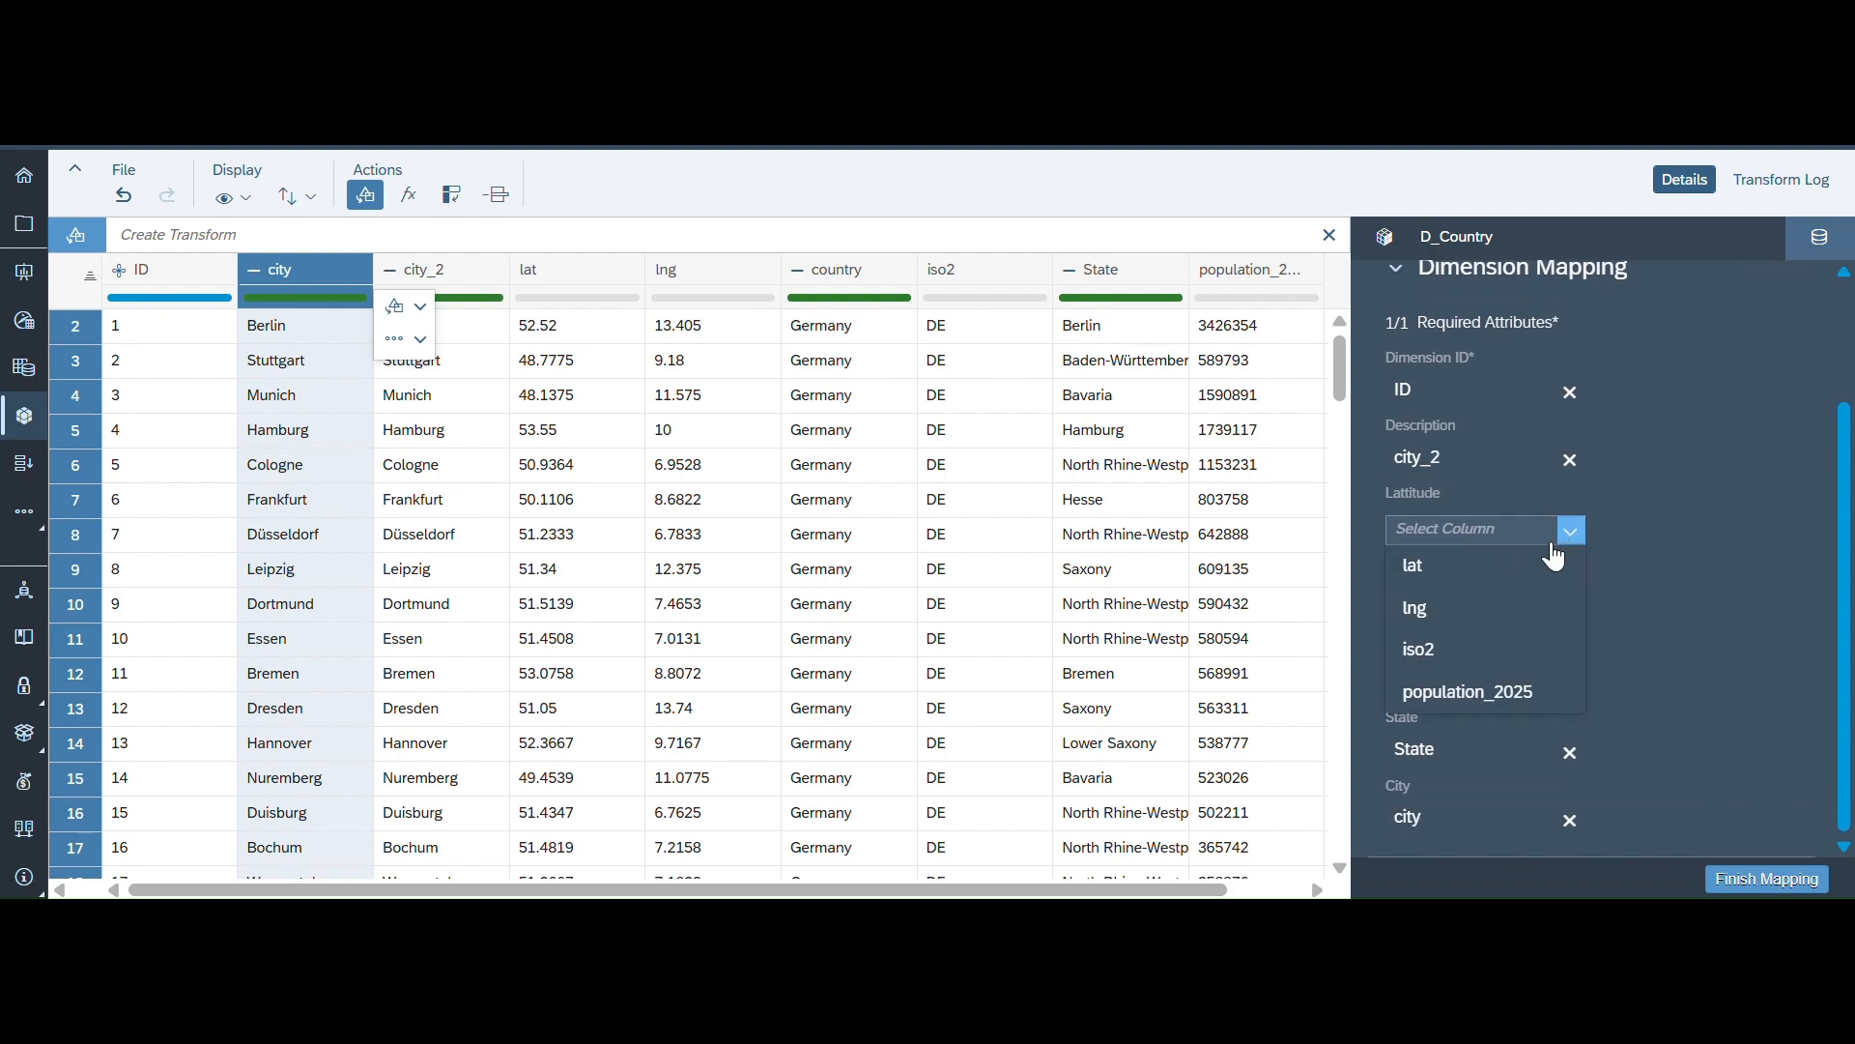
click(1432, 572)
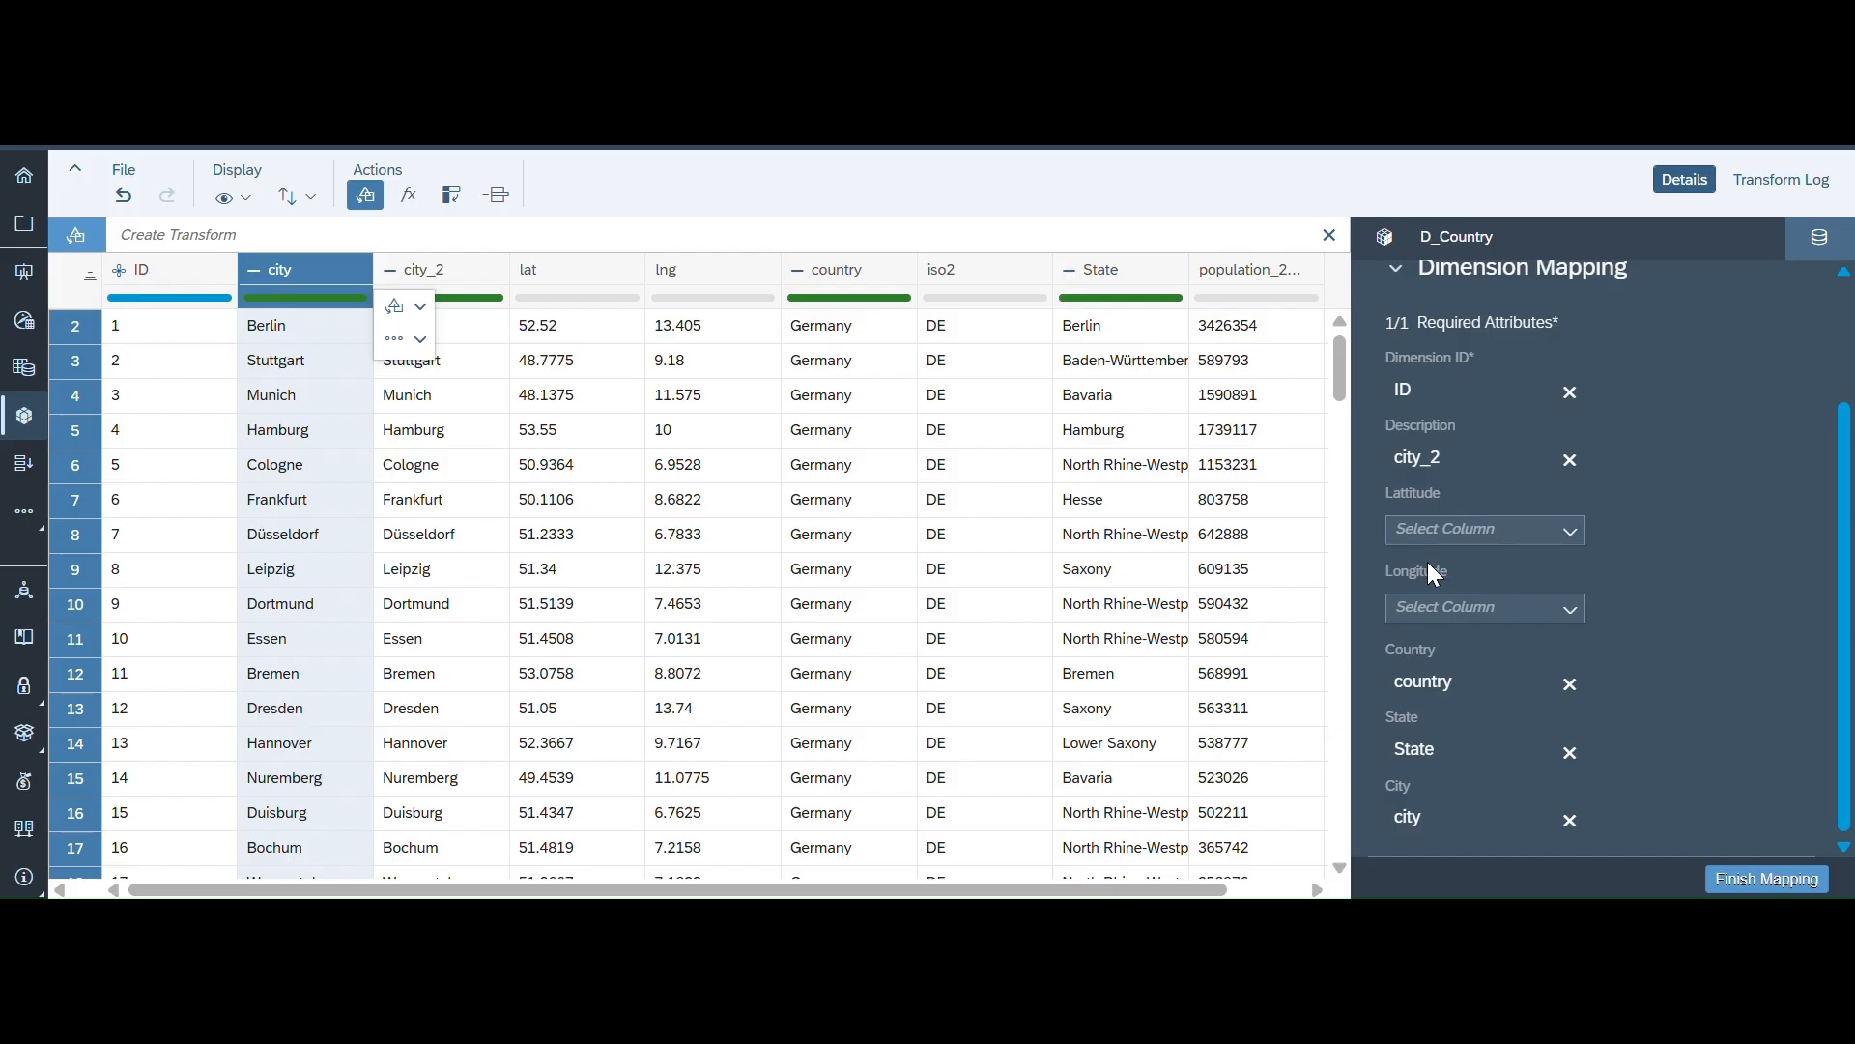
click(1568, 612)
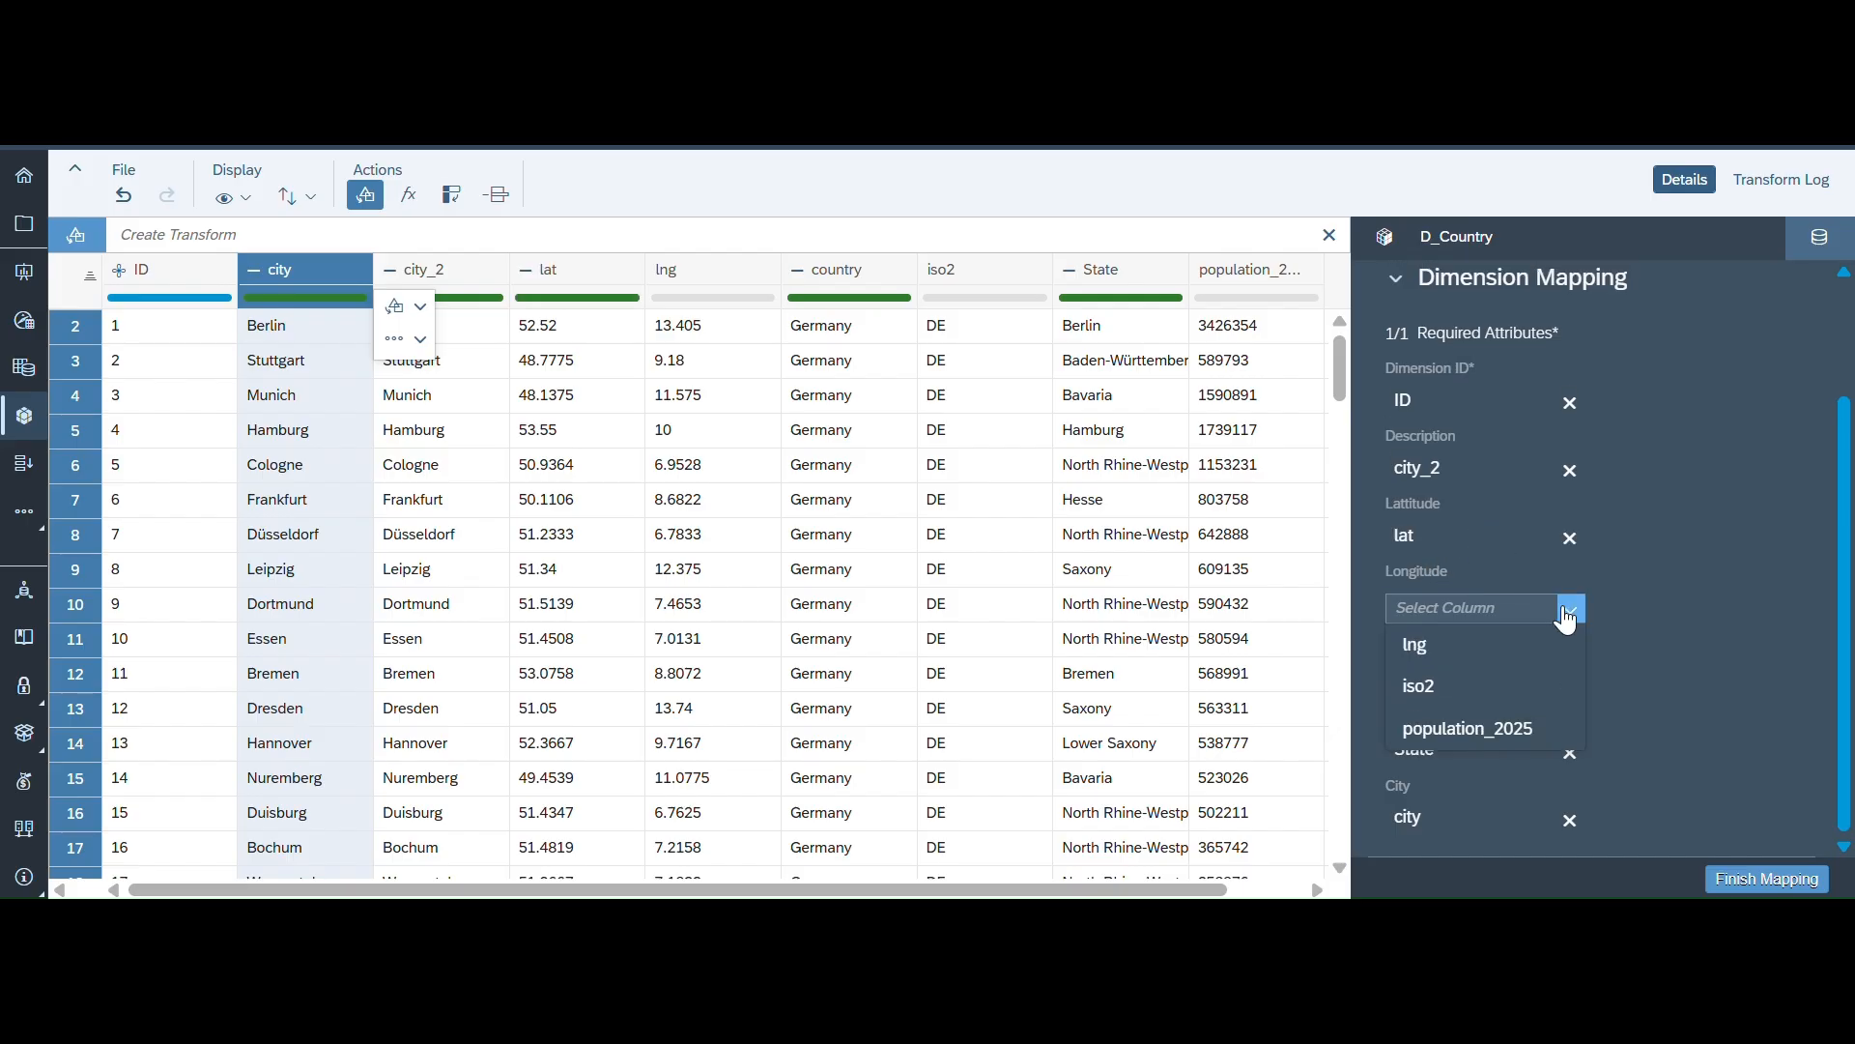
click(1434, 646)
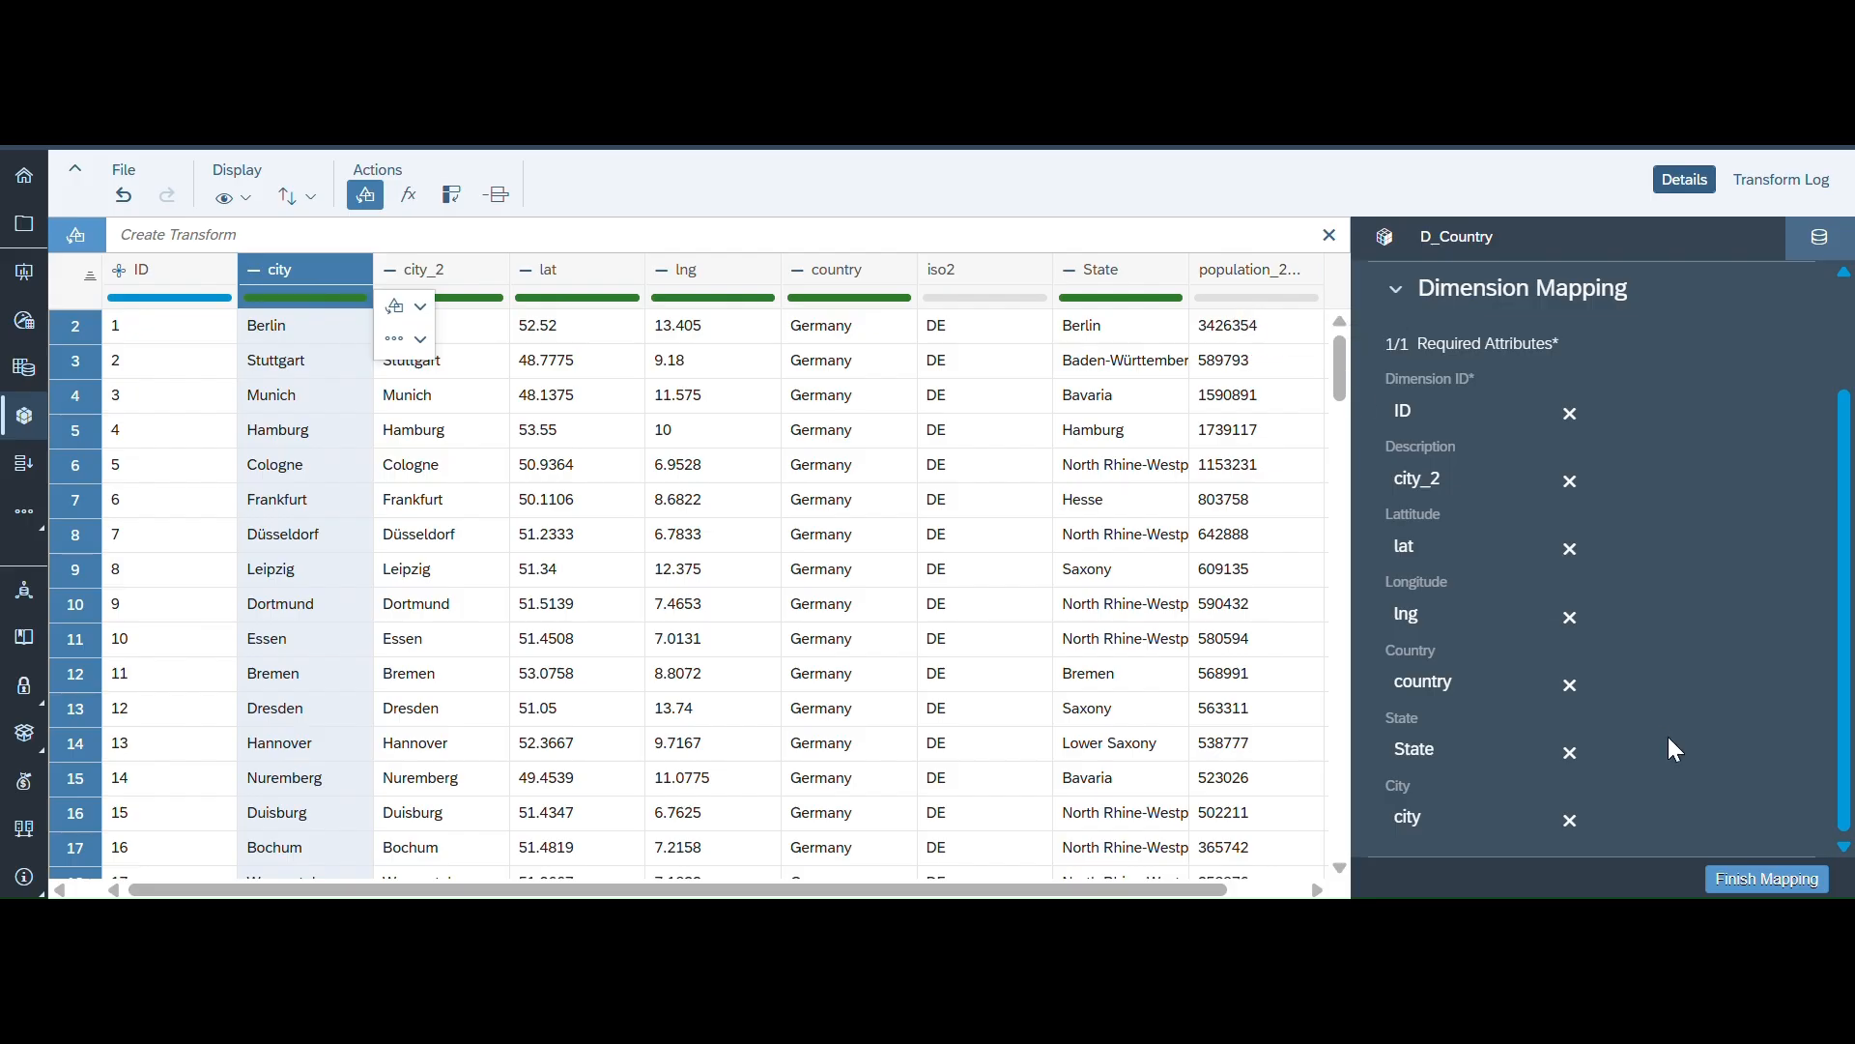
click(1764, 879)
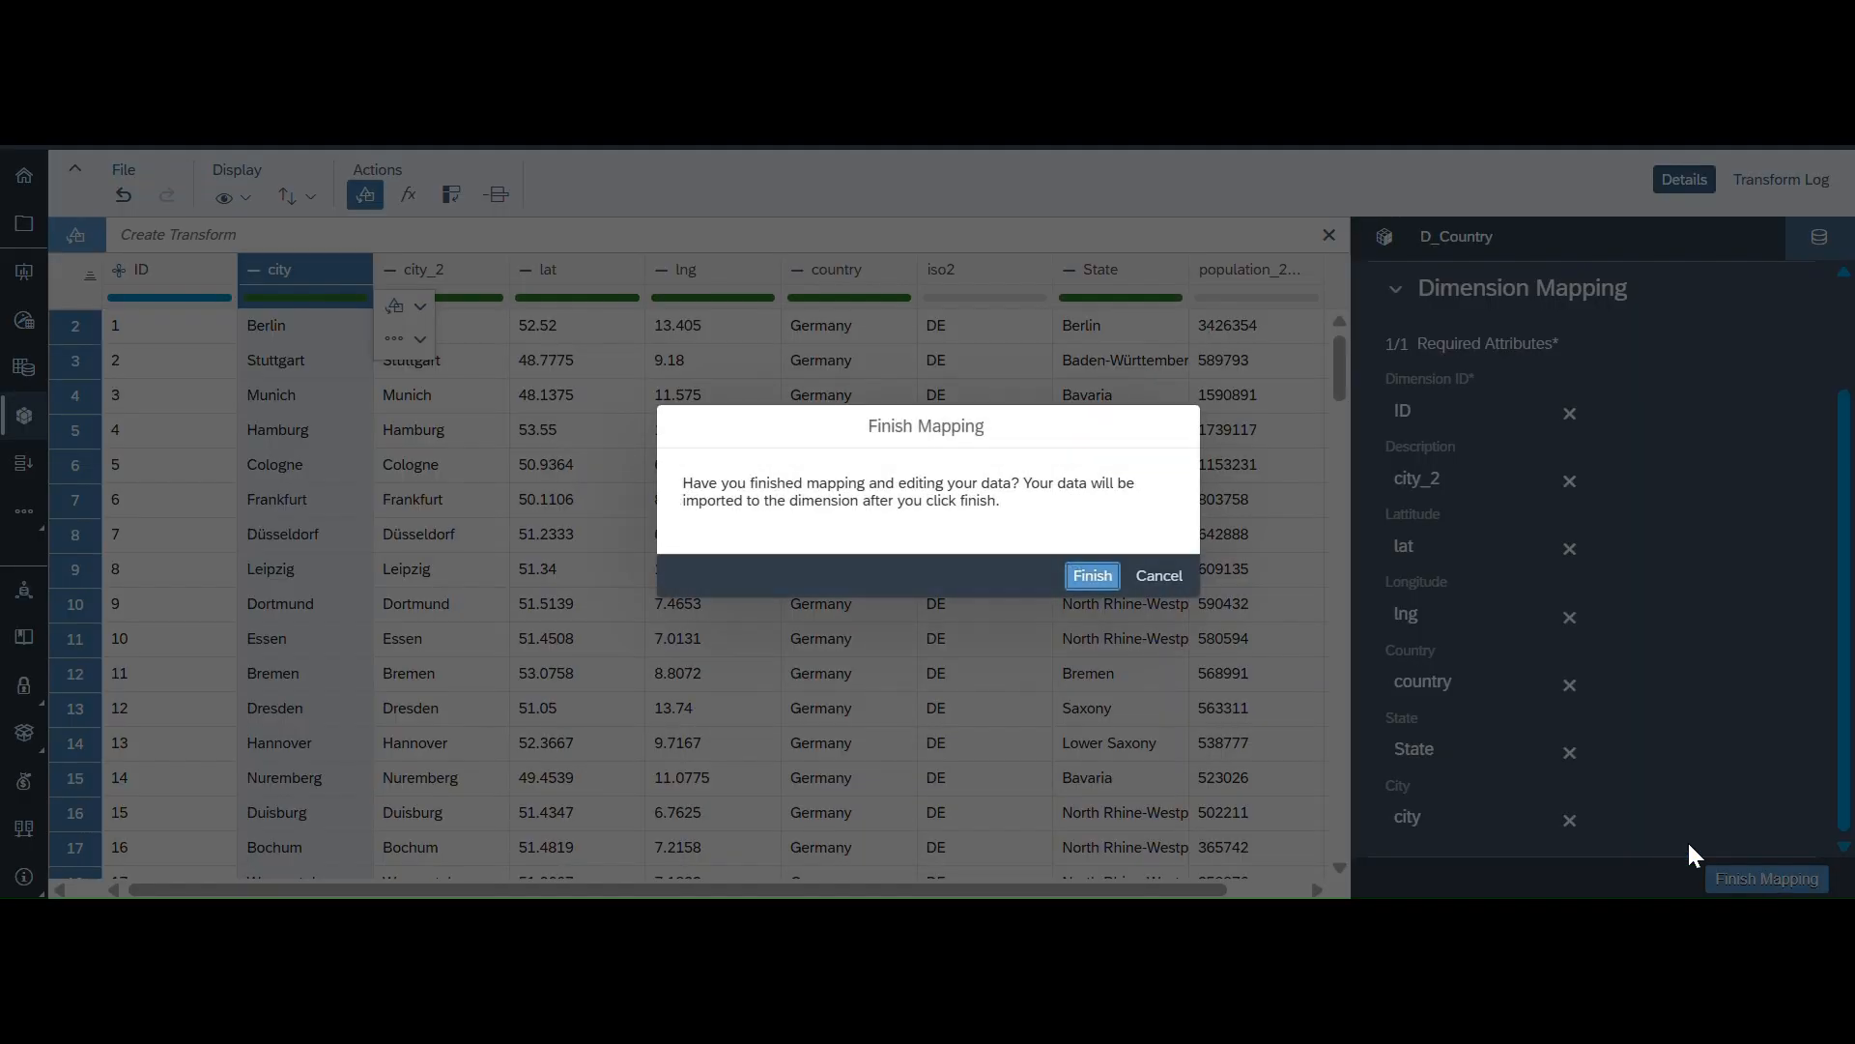
click(1093, 576)
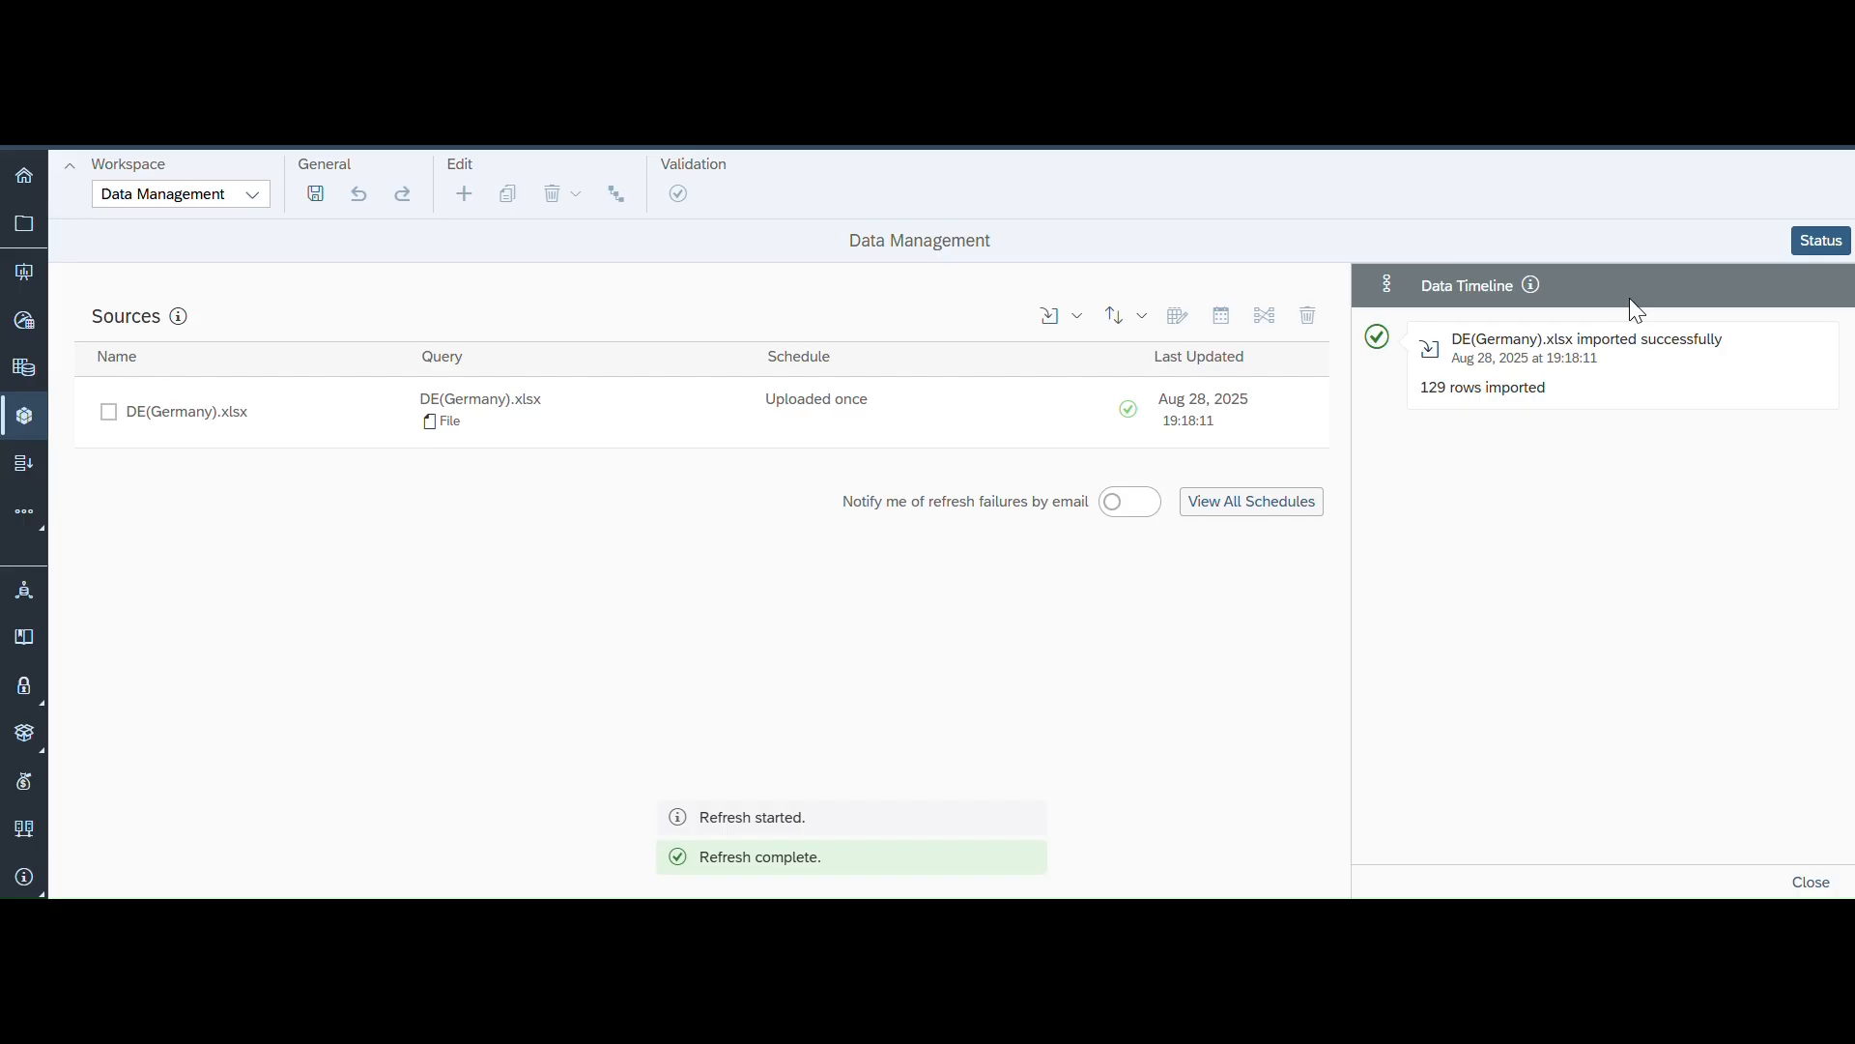
- Return to the Dimension Table workspace and scroll through the imported city records and the properties list
click(252, 196)
click(206, 228)
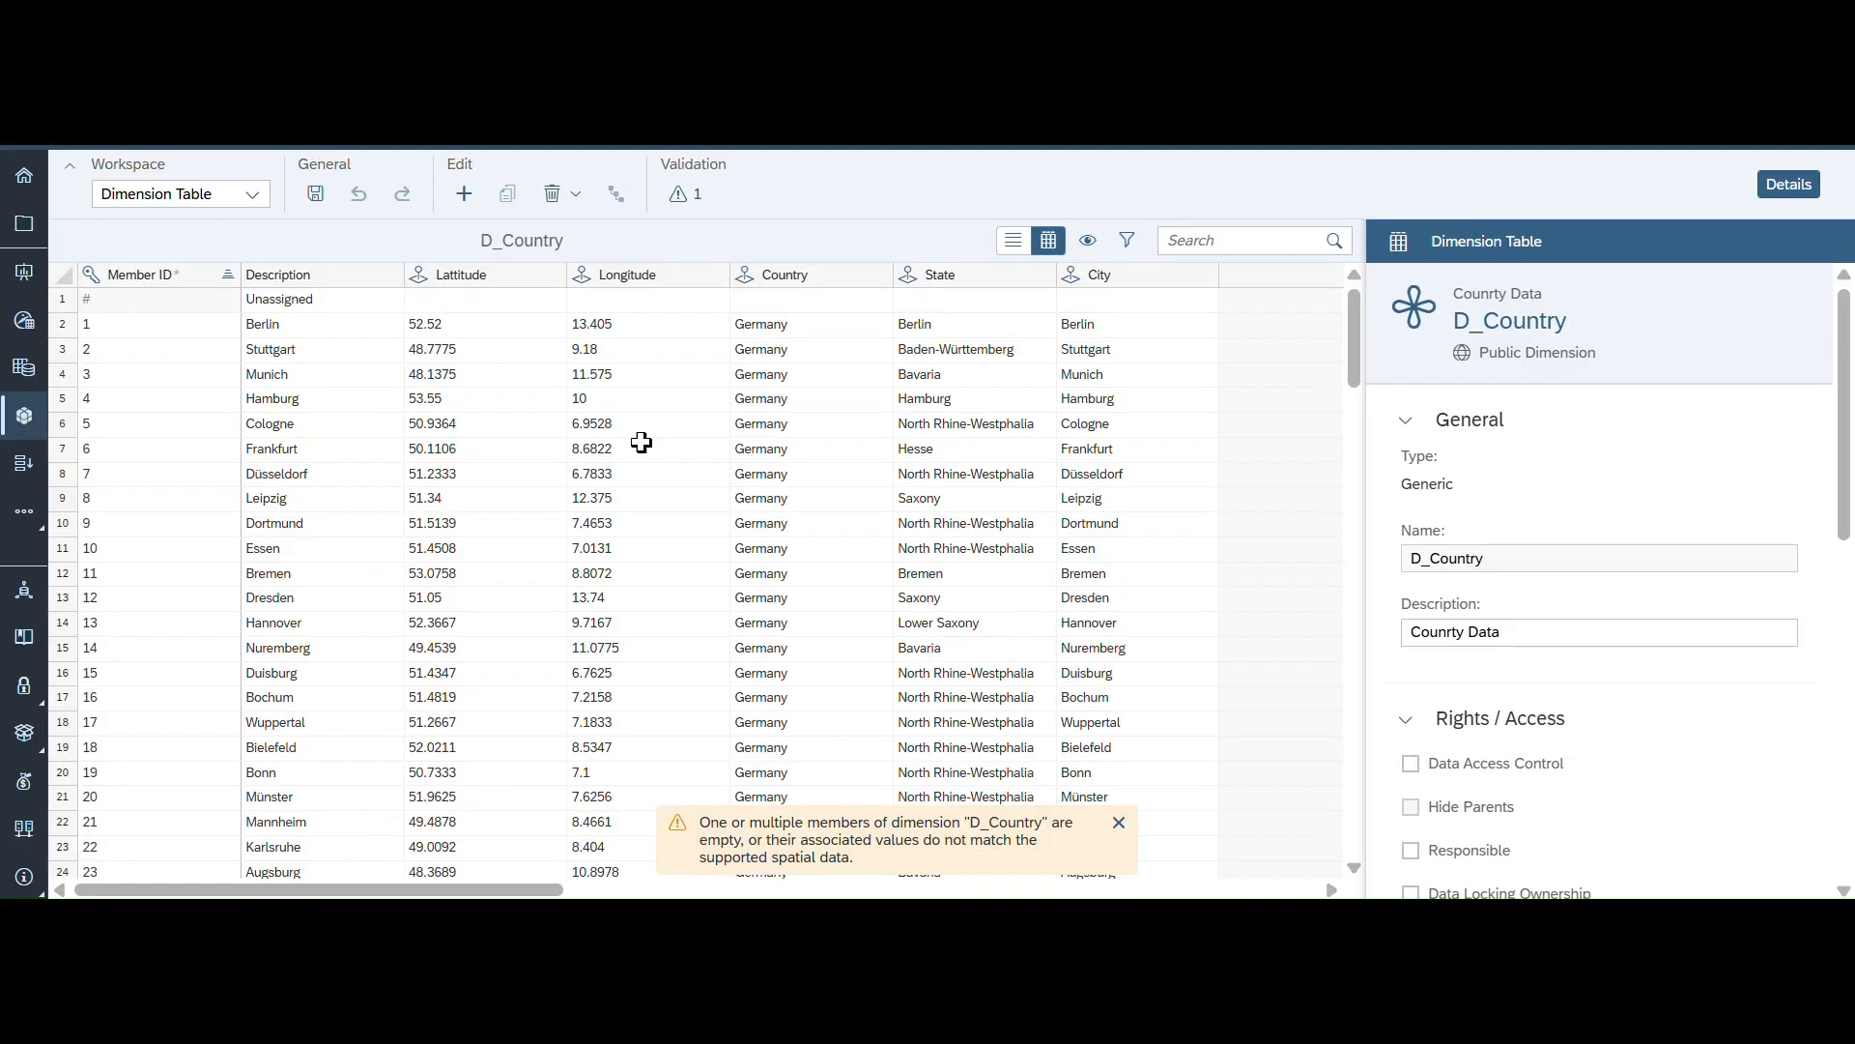
scroll(577, 534, down, 1)
scroll(577, 534, down, 10)
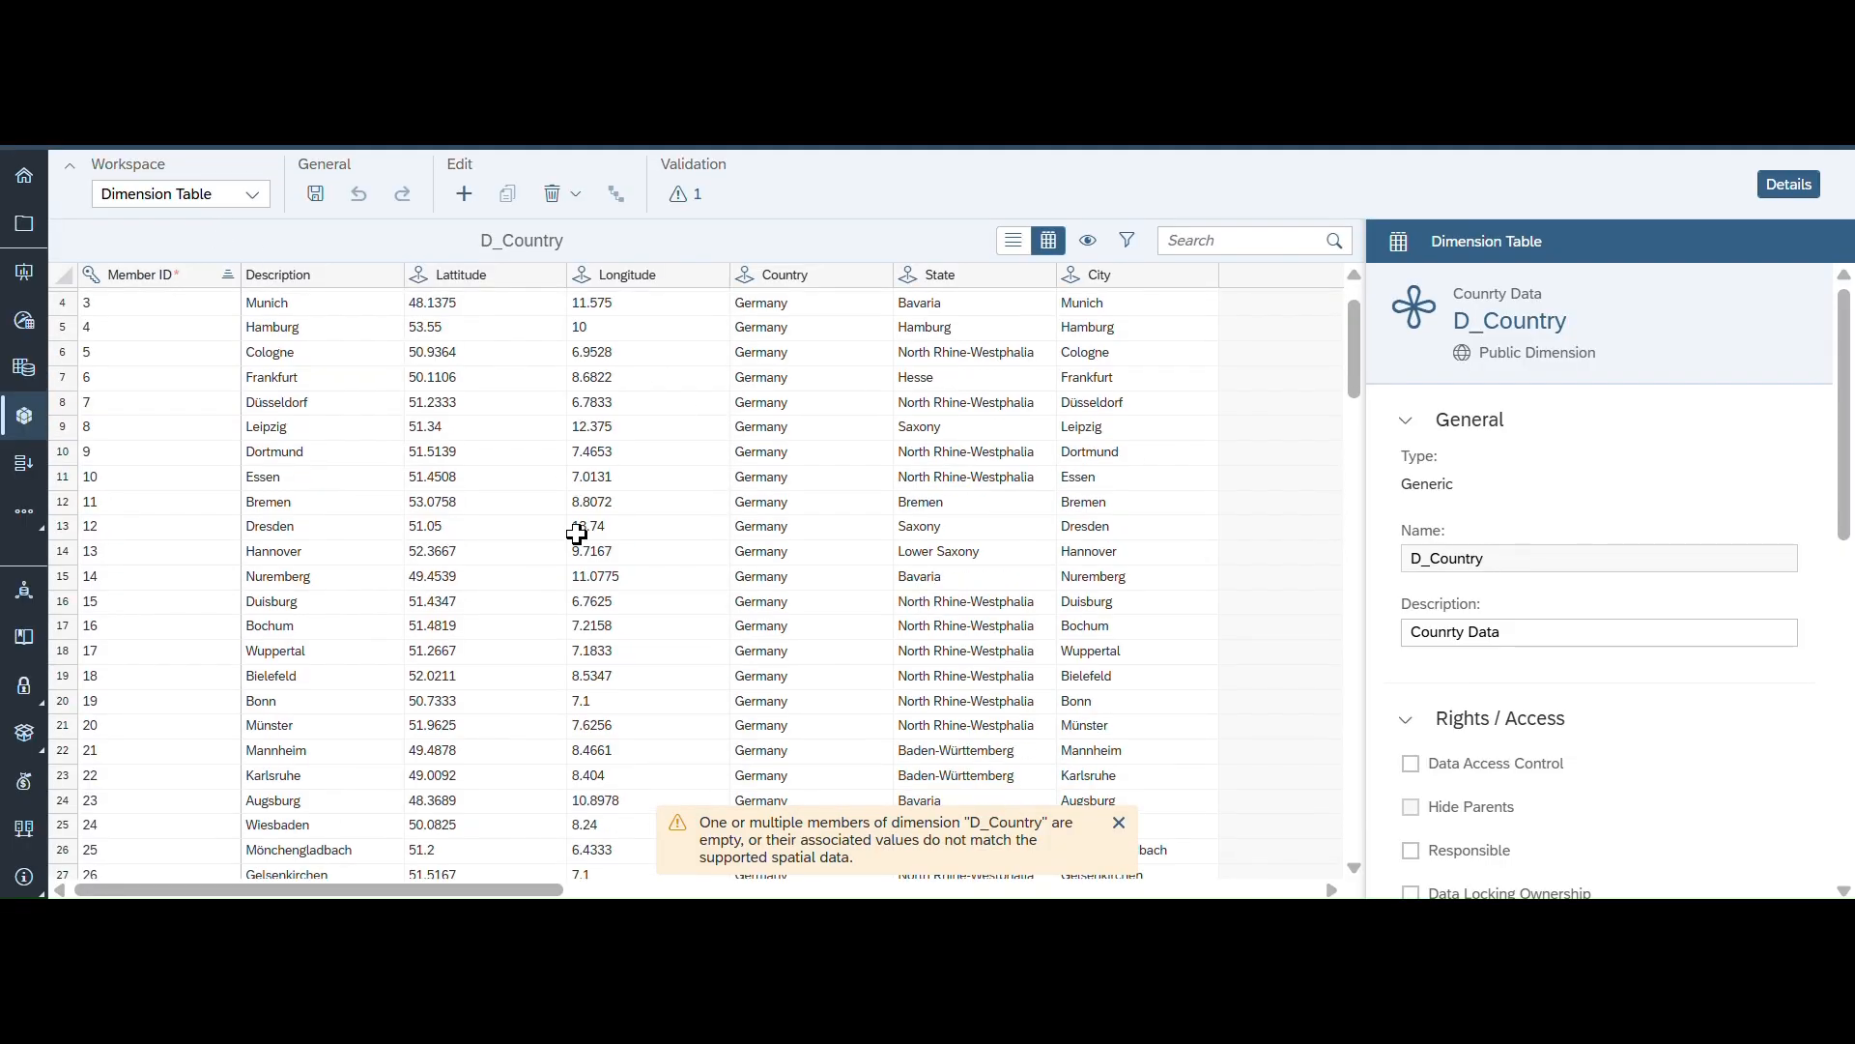
scroll(576, 534, down, 18)
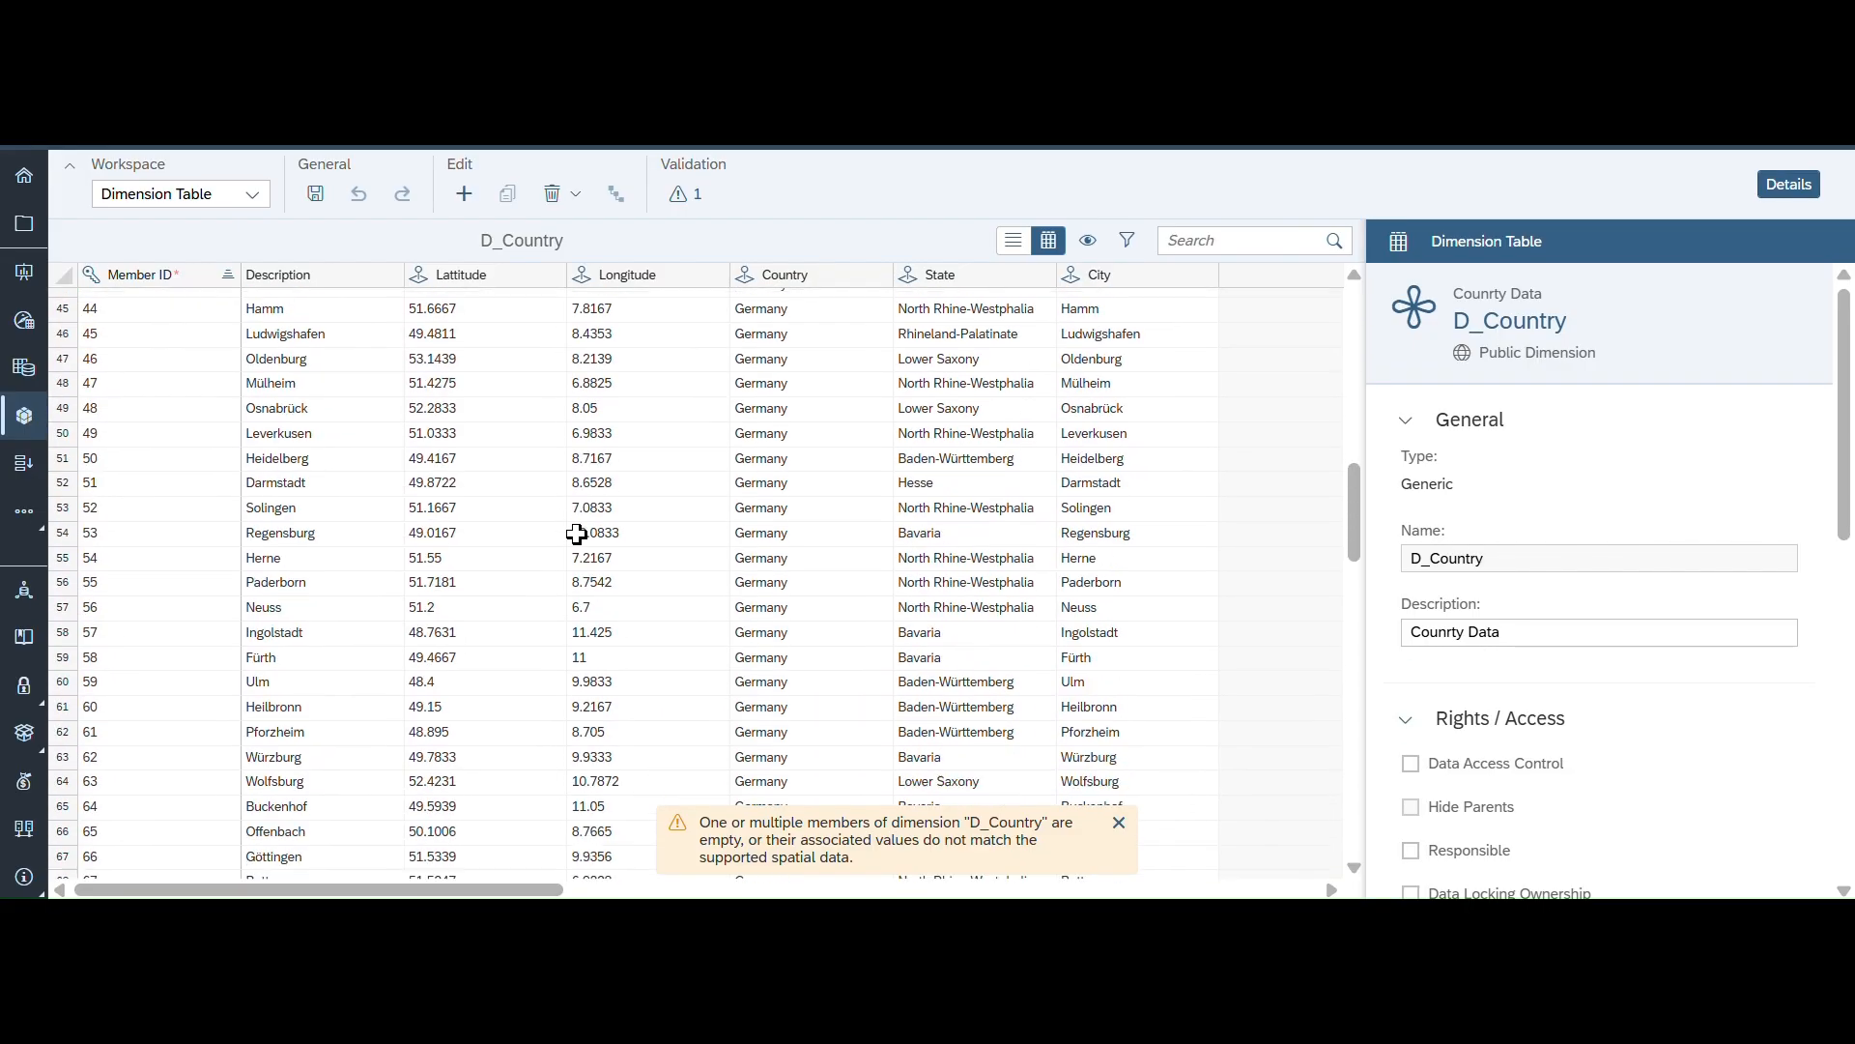
scroll(577, 534, down, 12)
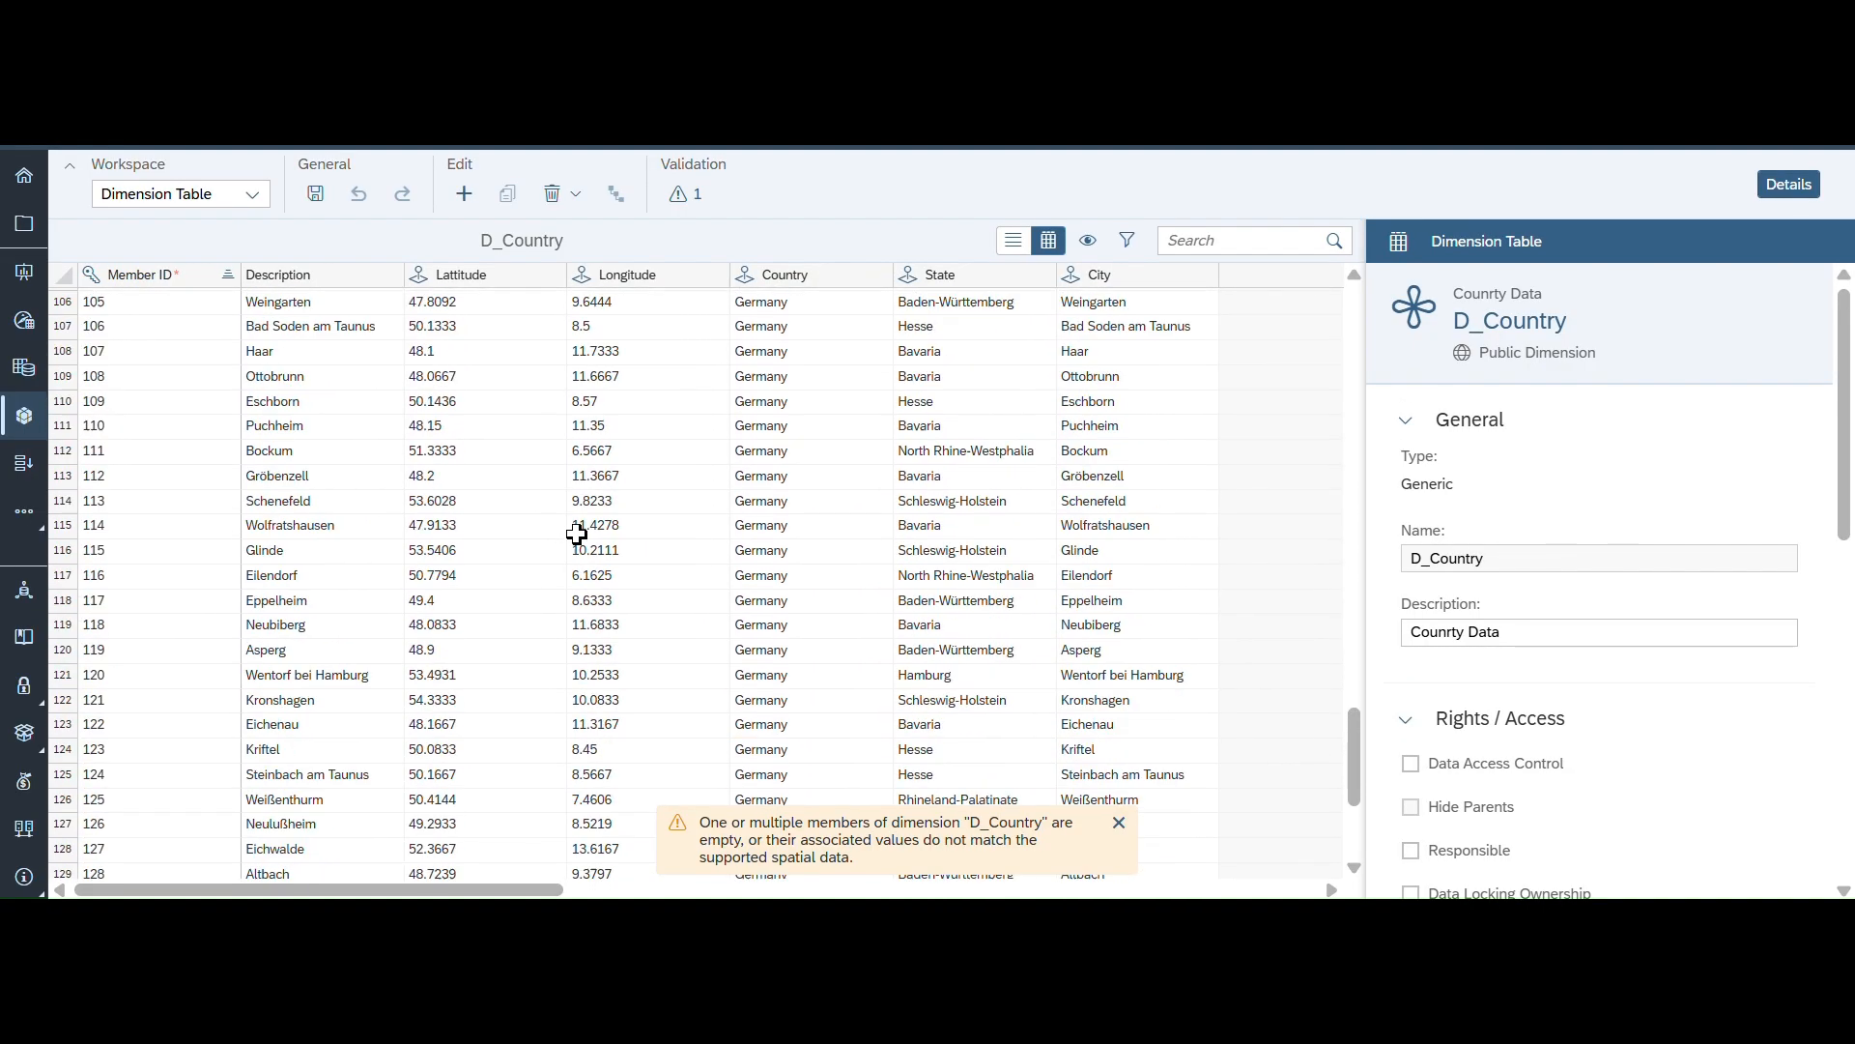
scroll(577, 534, up, 4)
scroll(577, 534, up, 20)
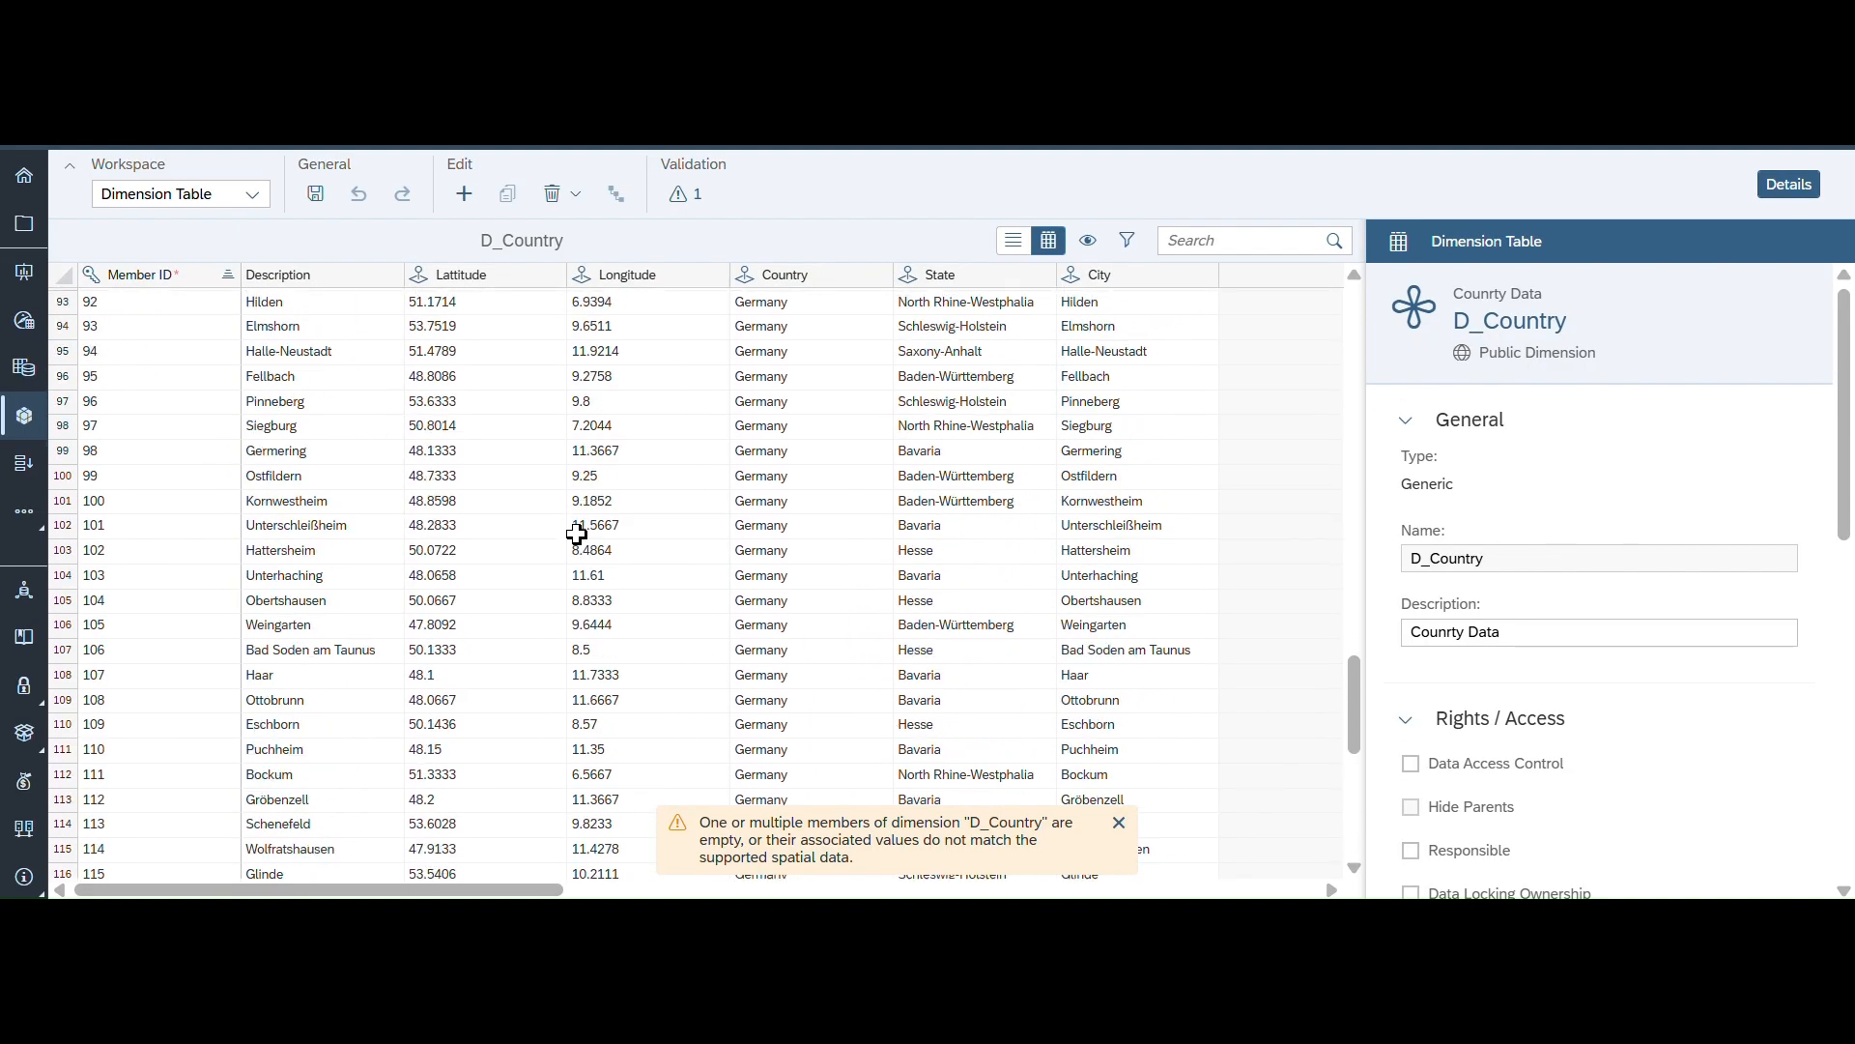
scroll(577, 534, up, 12)
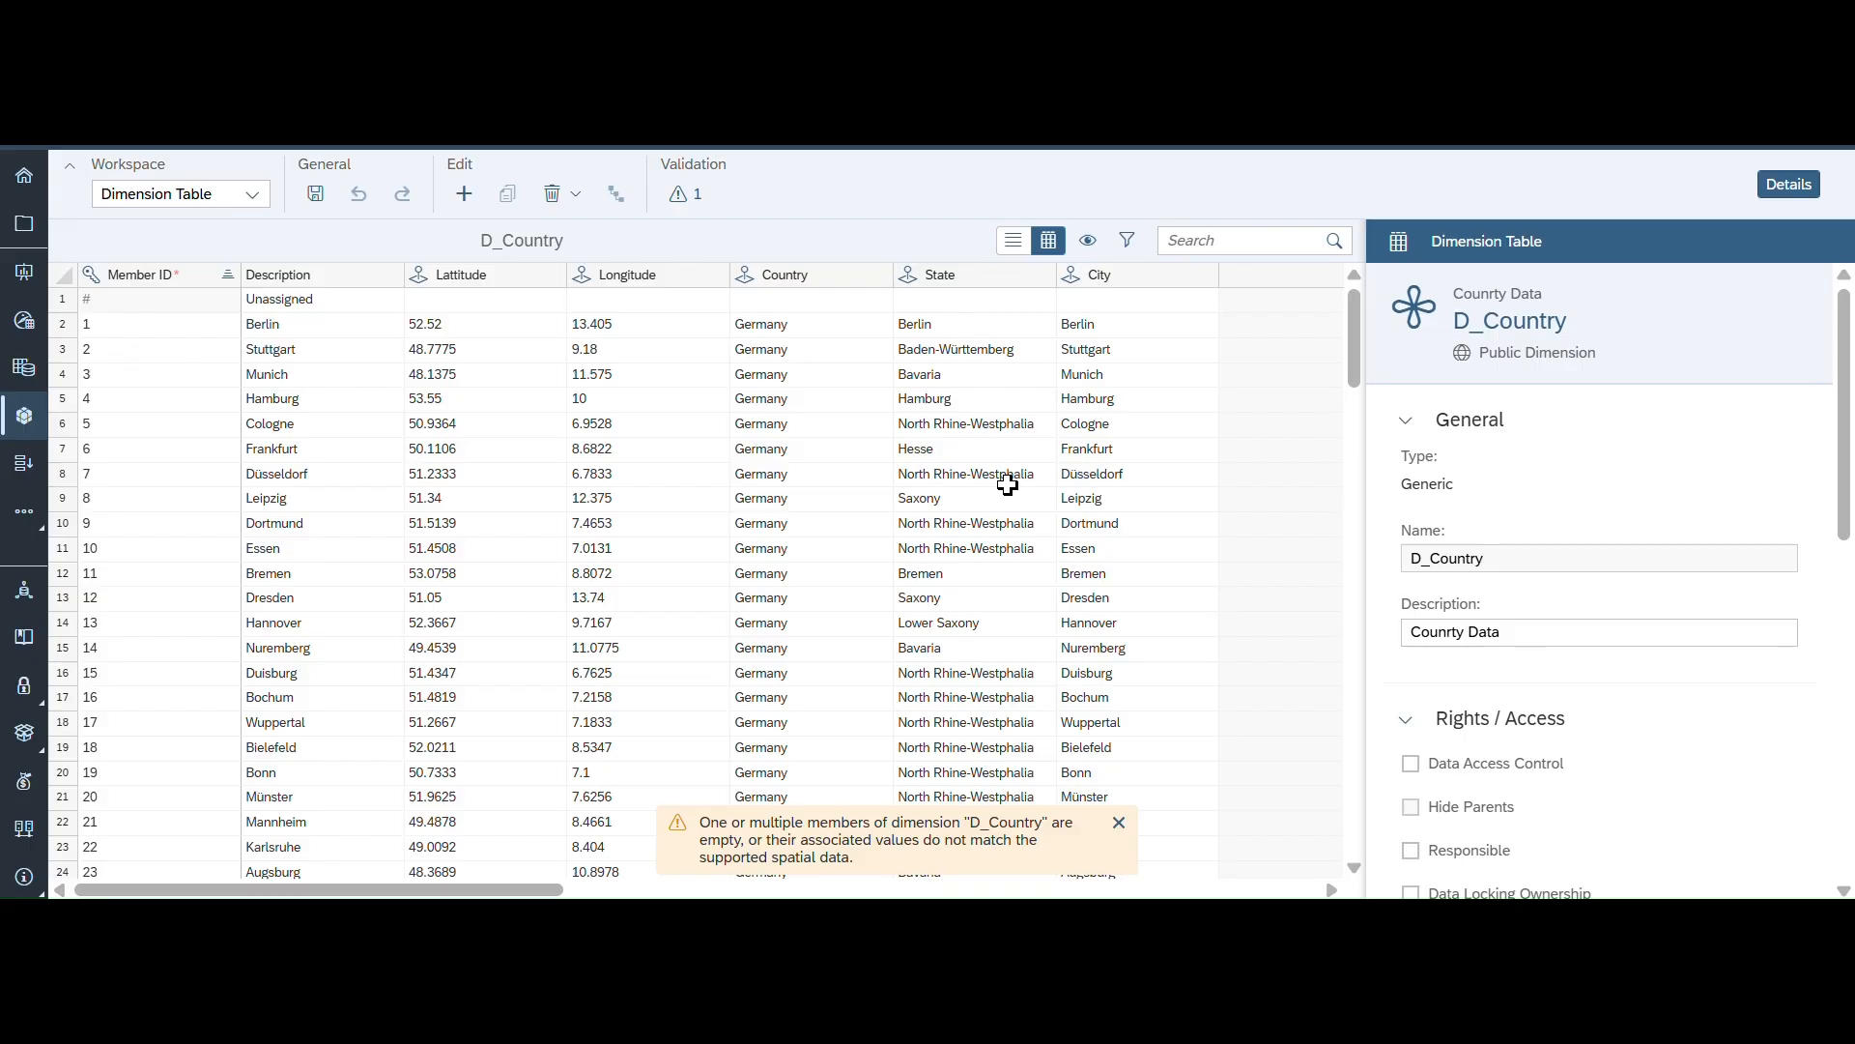
scroll(1615, 708, down, 7)
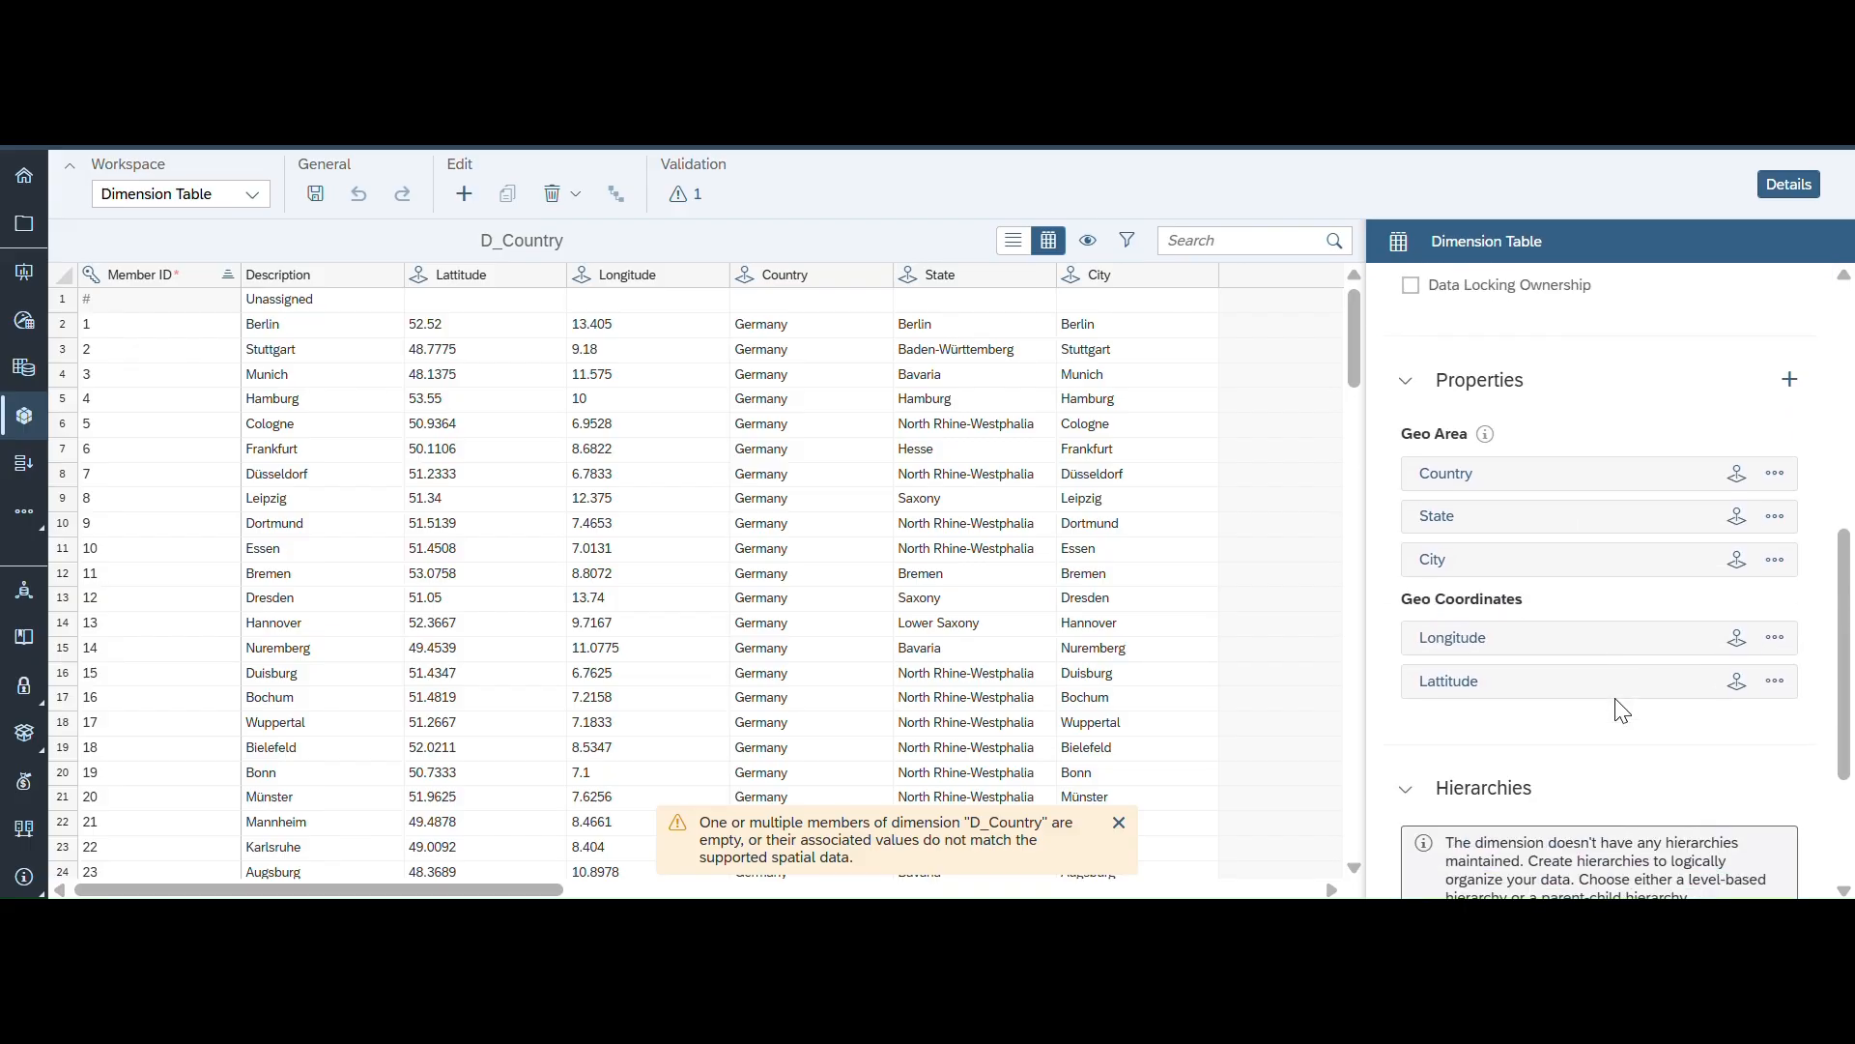
scroll(1615, 708, down, 2)
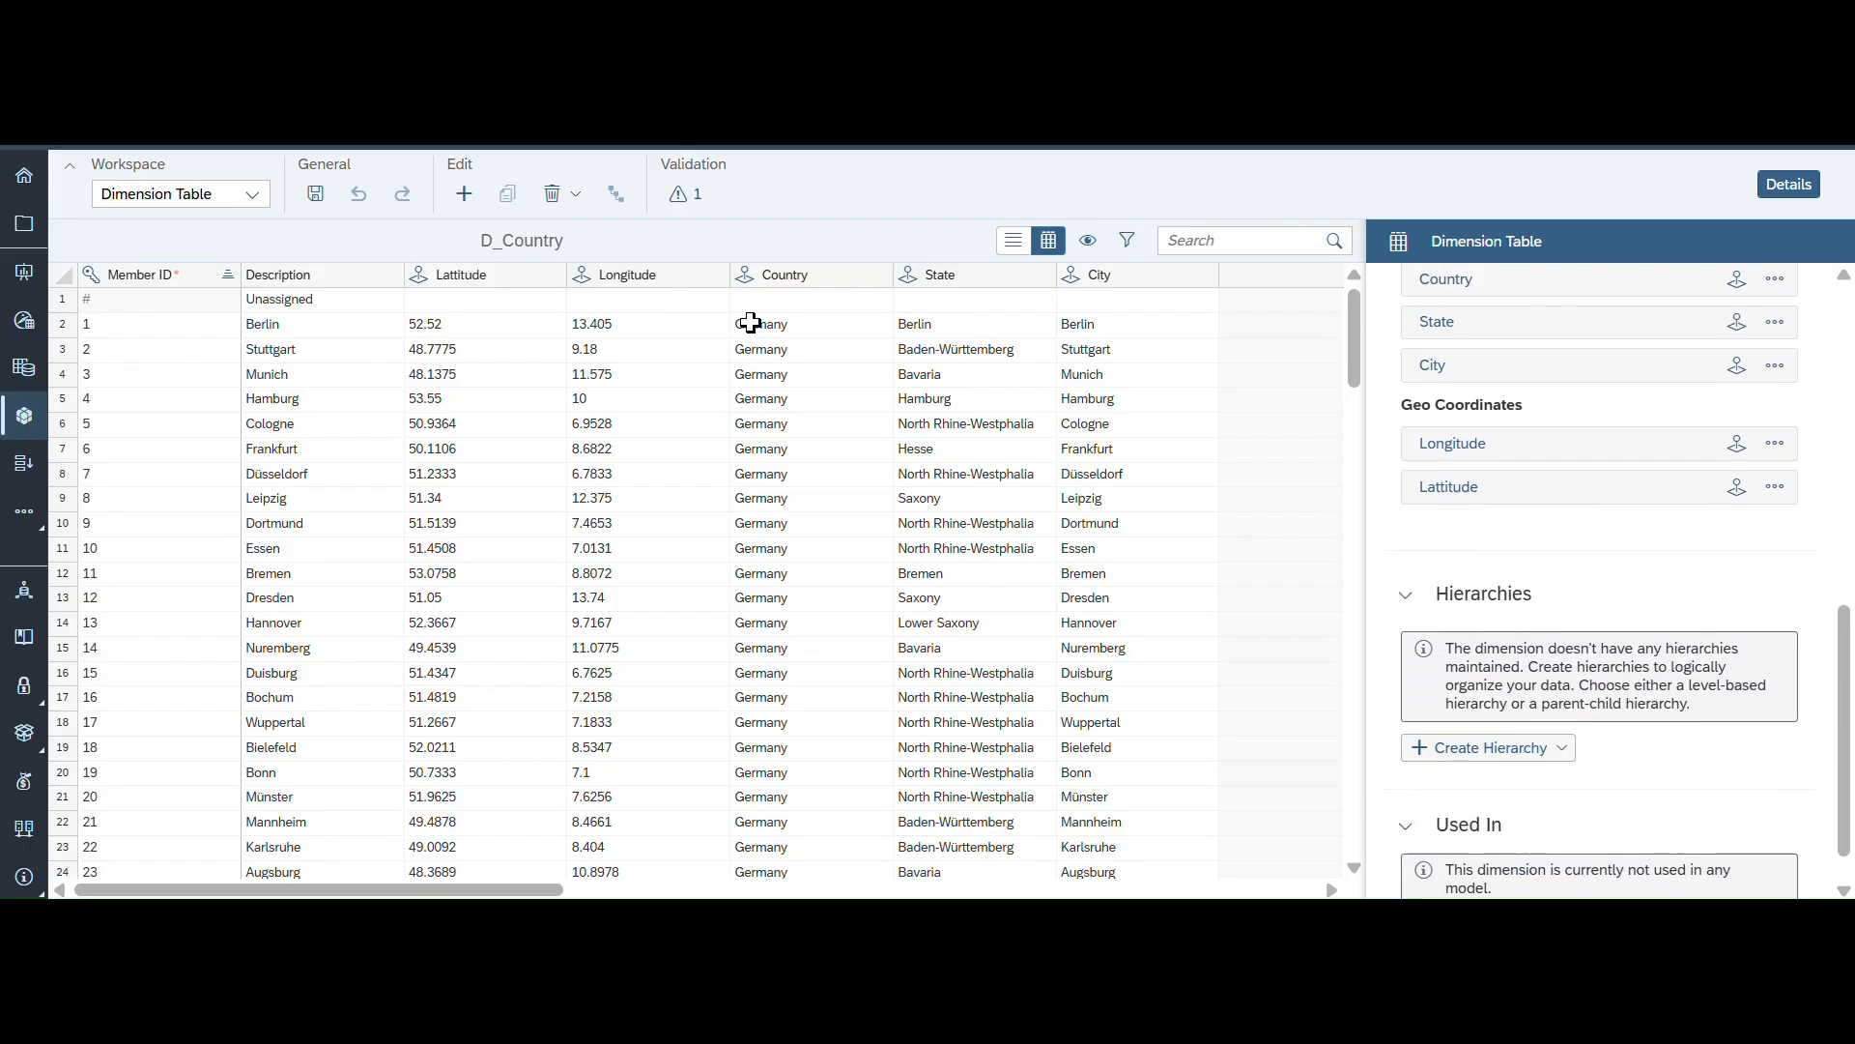